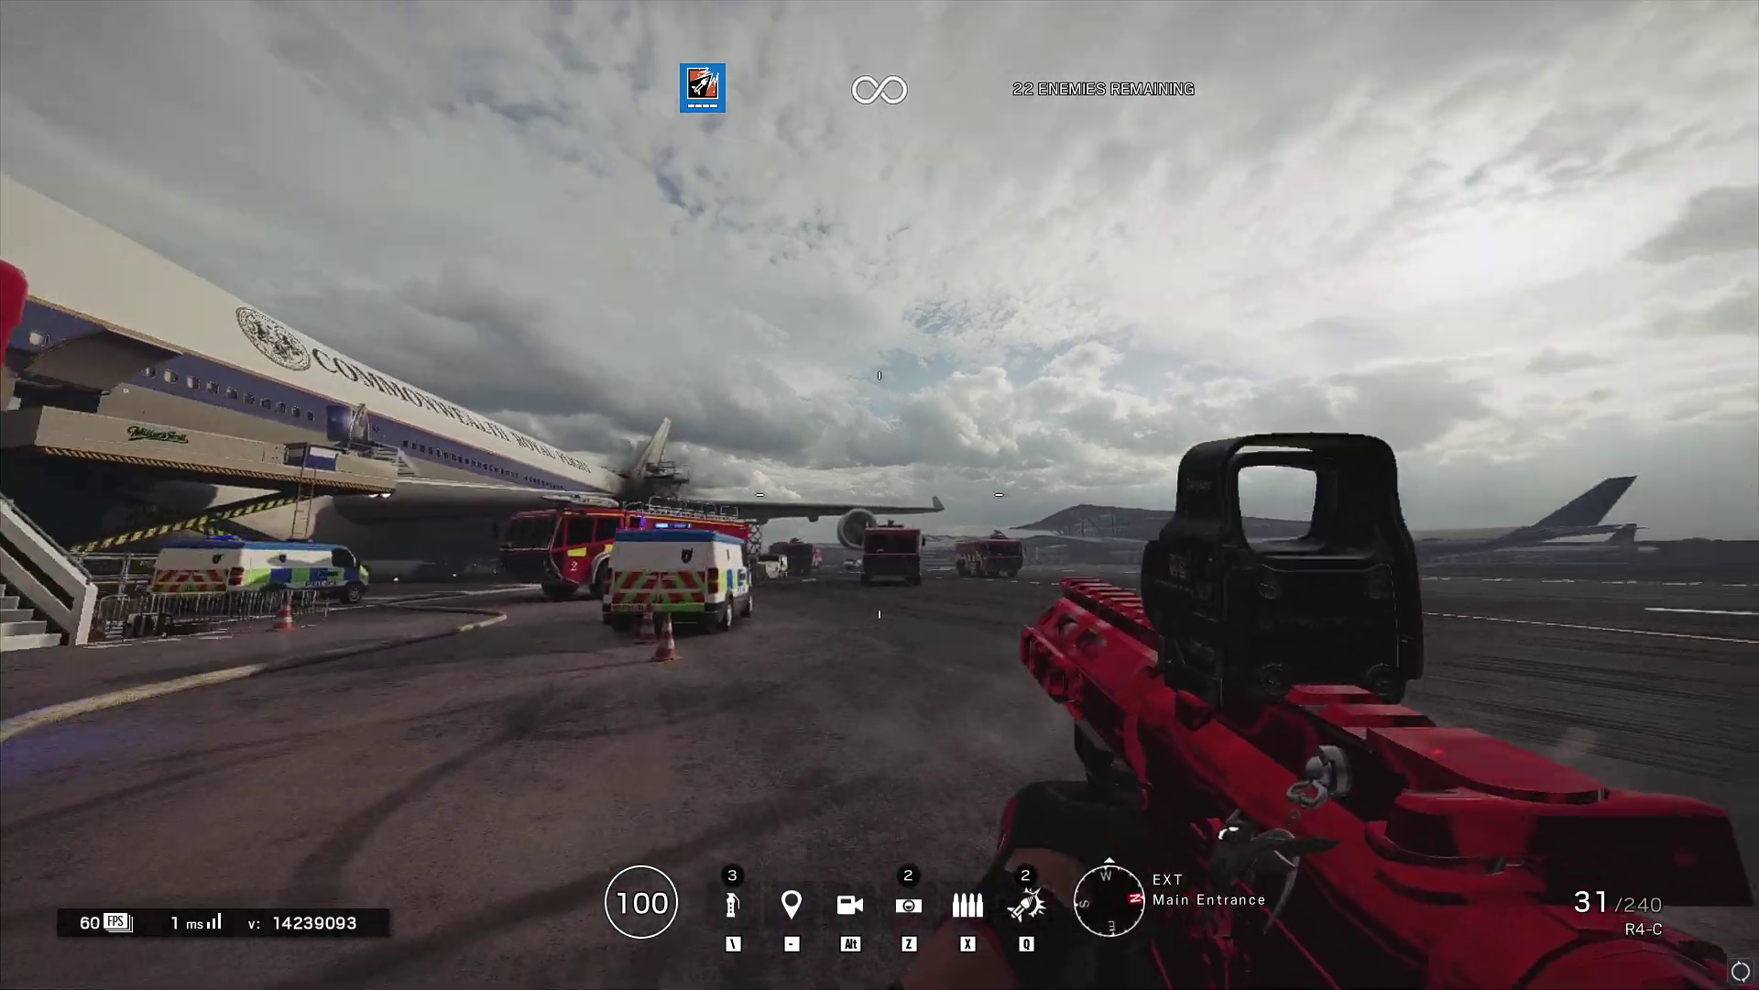
# - Walk the apron past the fire truck, aiming down sights at the airplane and police van
pyautogui.press('w')
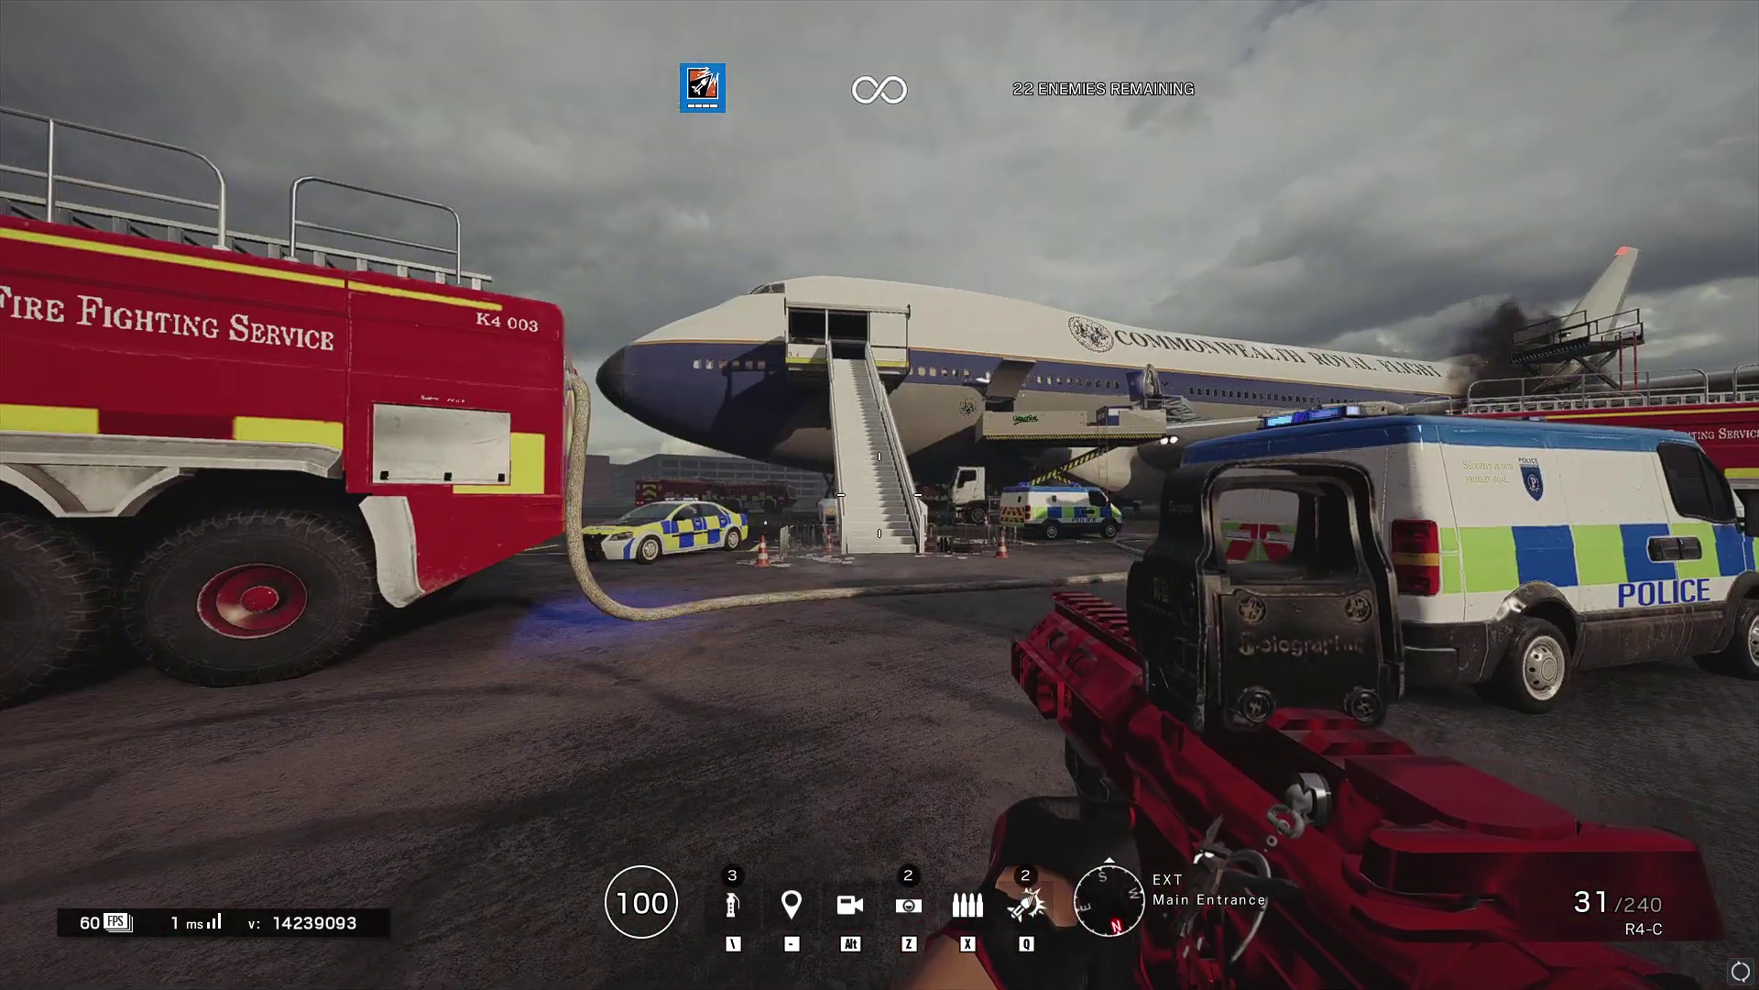
pyautogui.press('w')
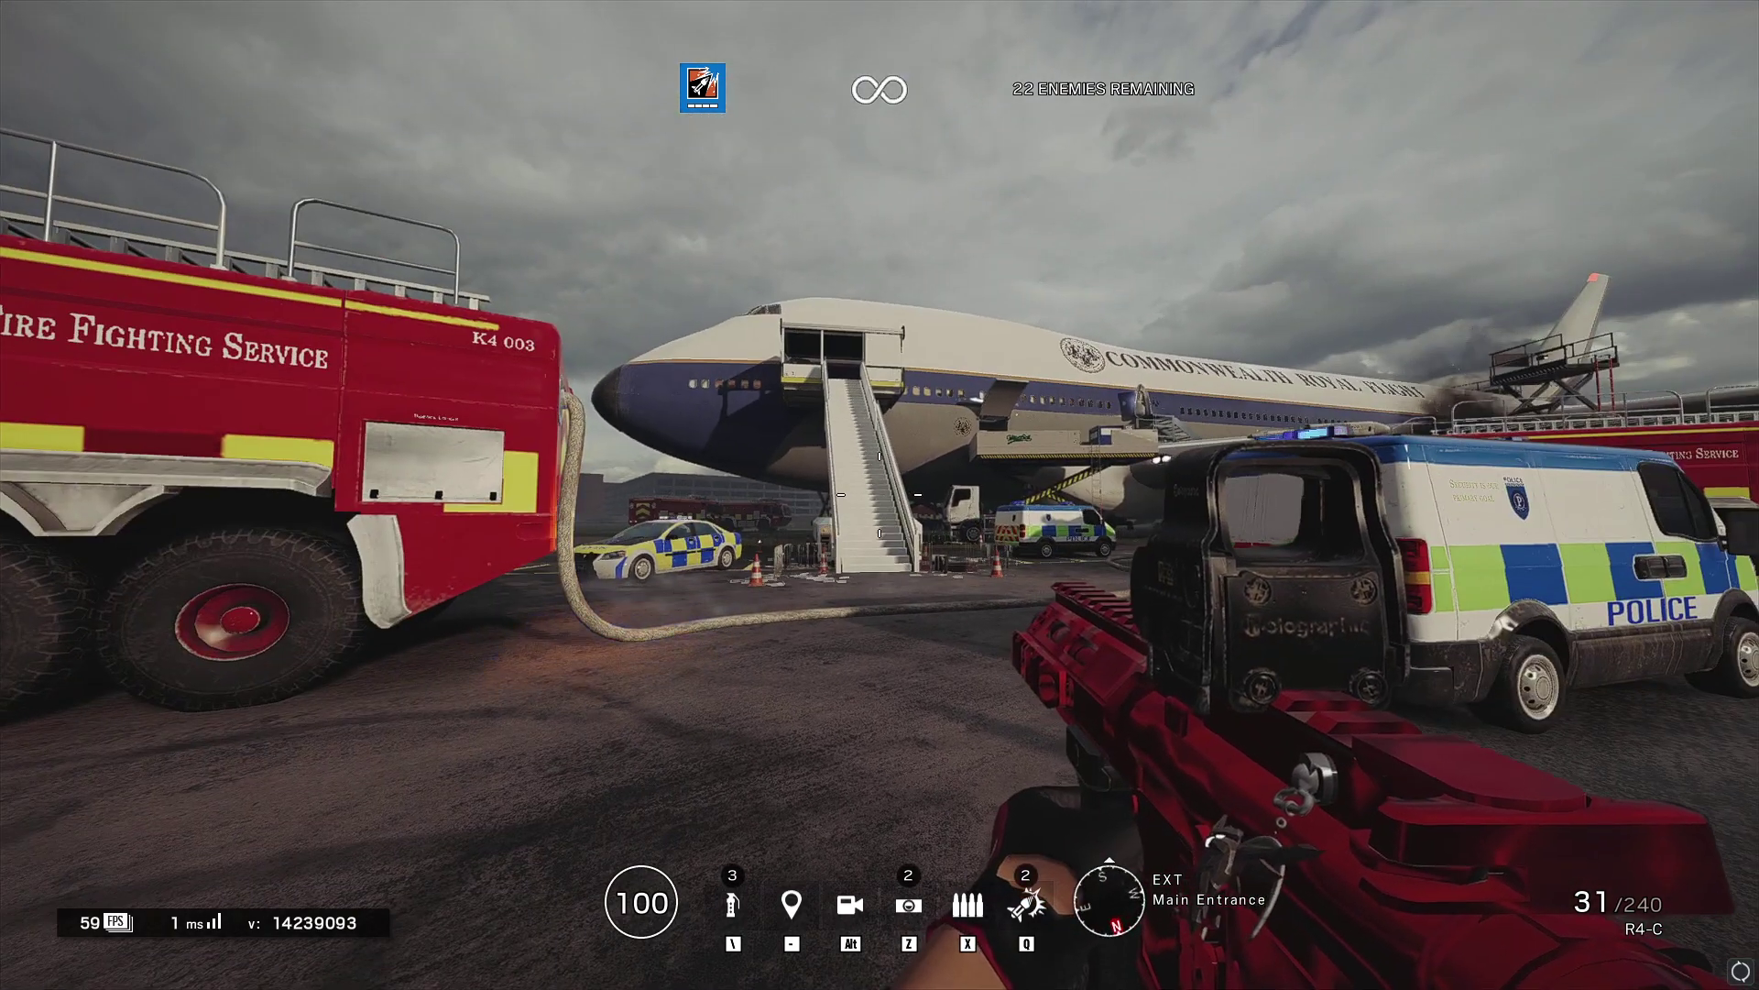
pyautogui.rightClick(880, 495)
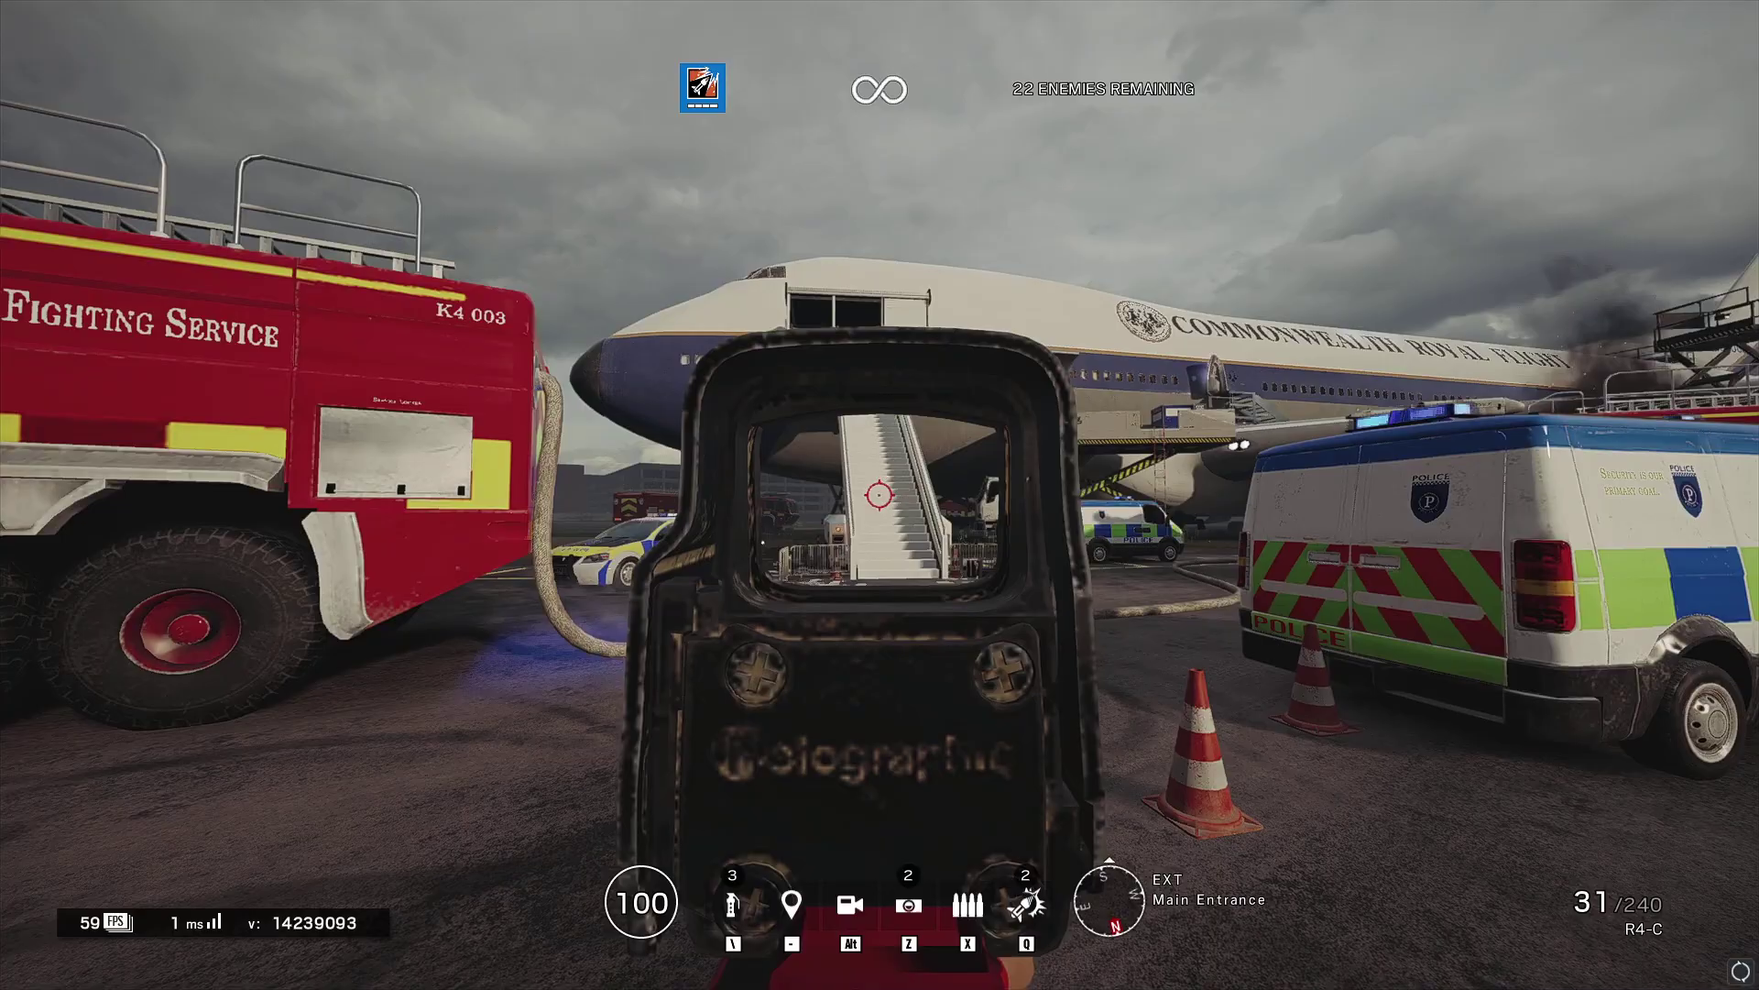
pyautogui.rightClick(880, 495)
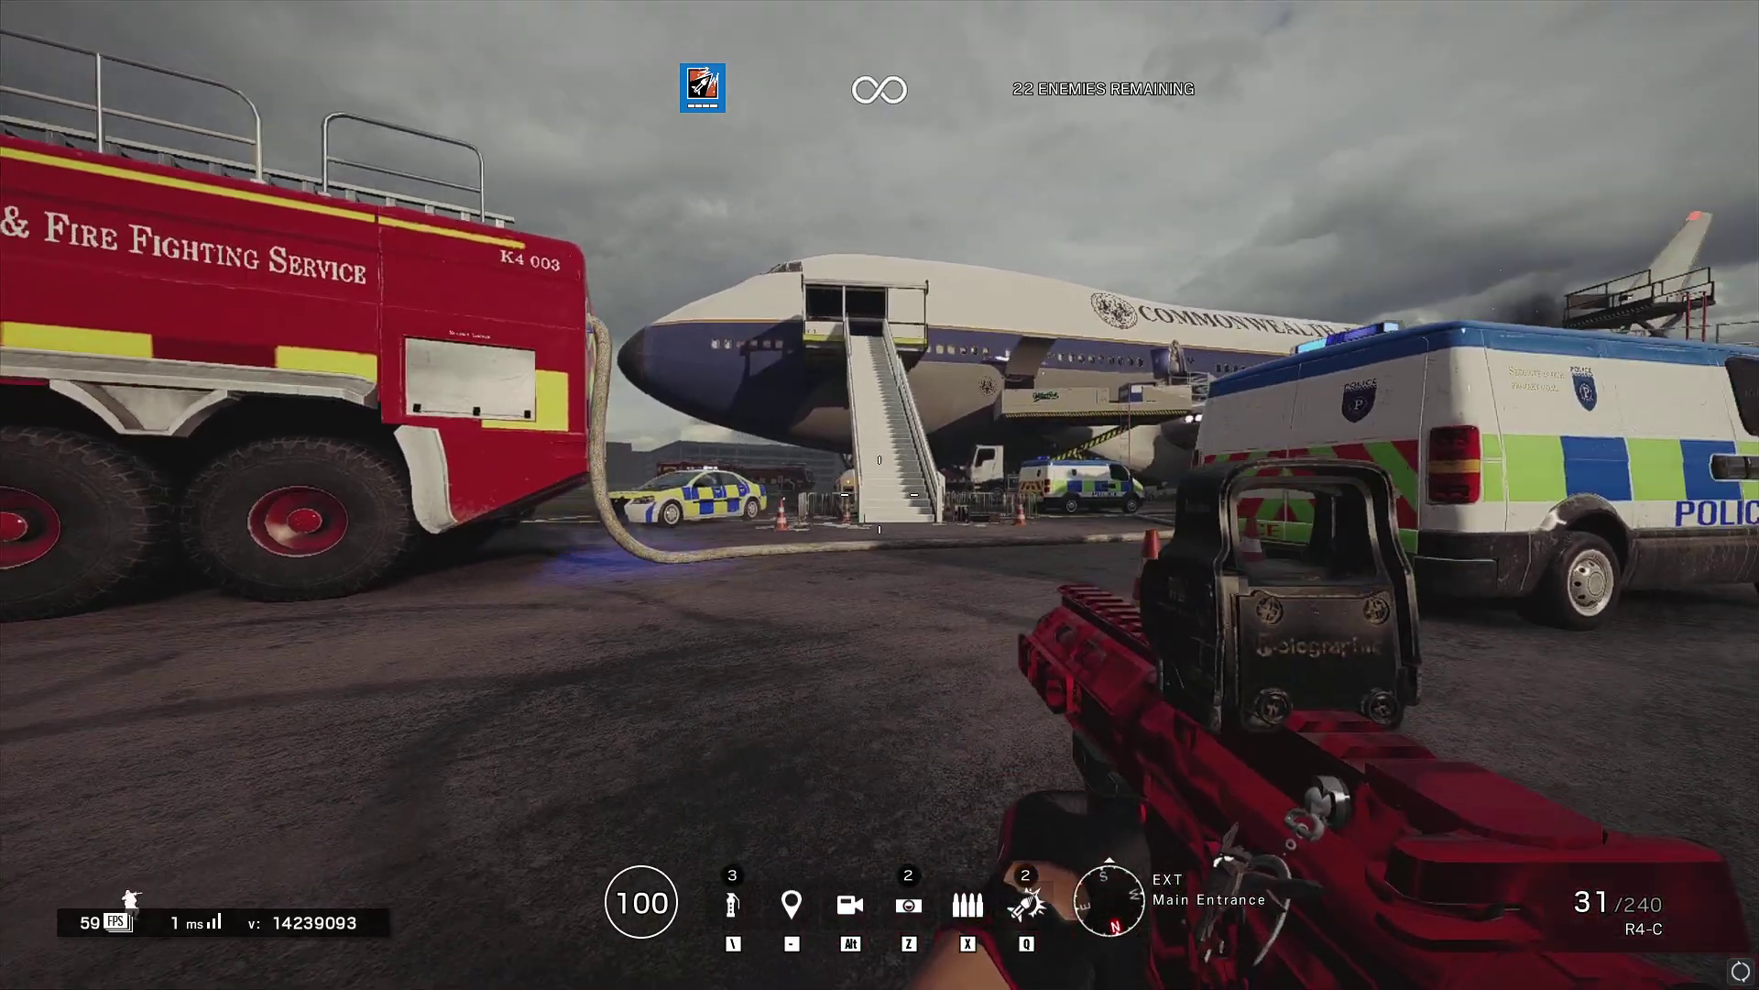
pyautogui.press('w')
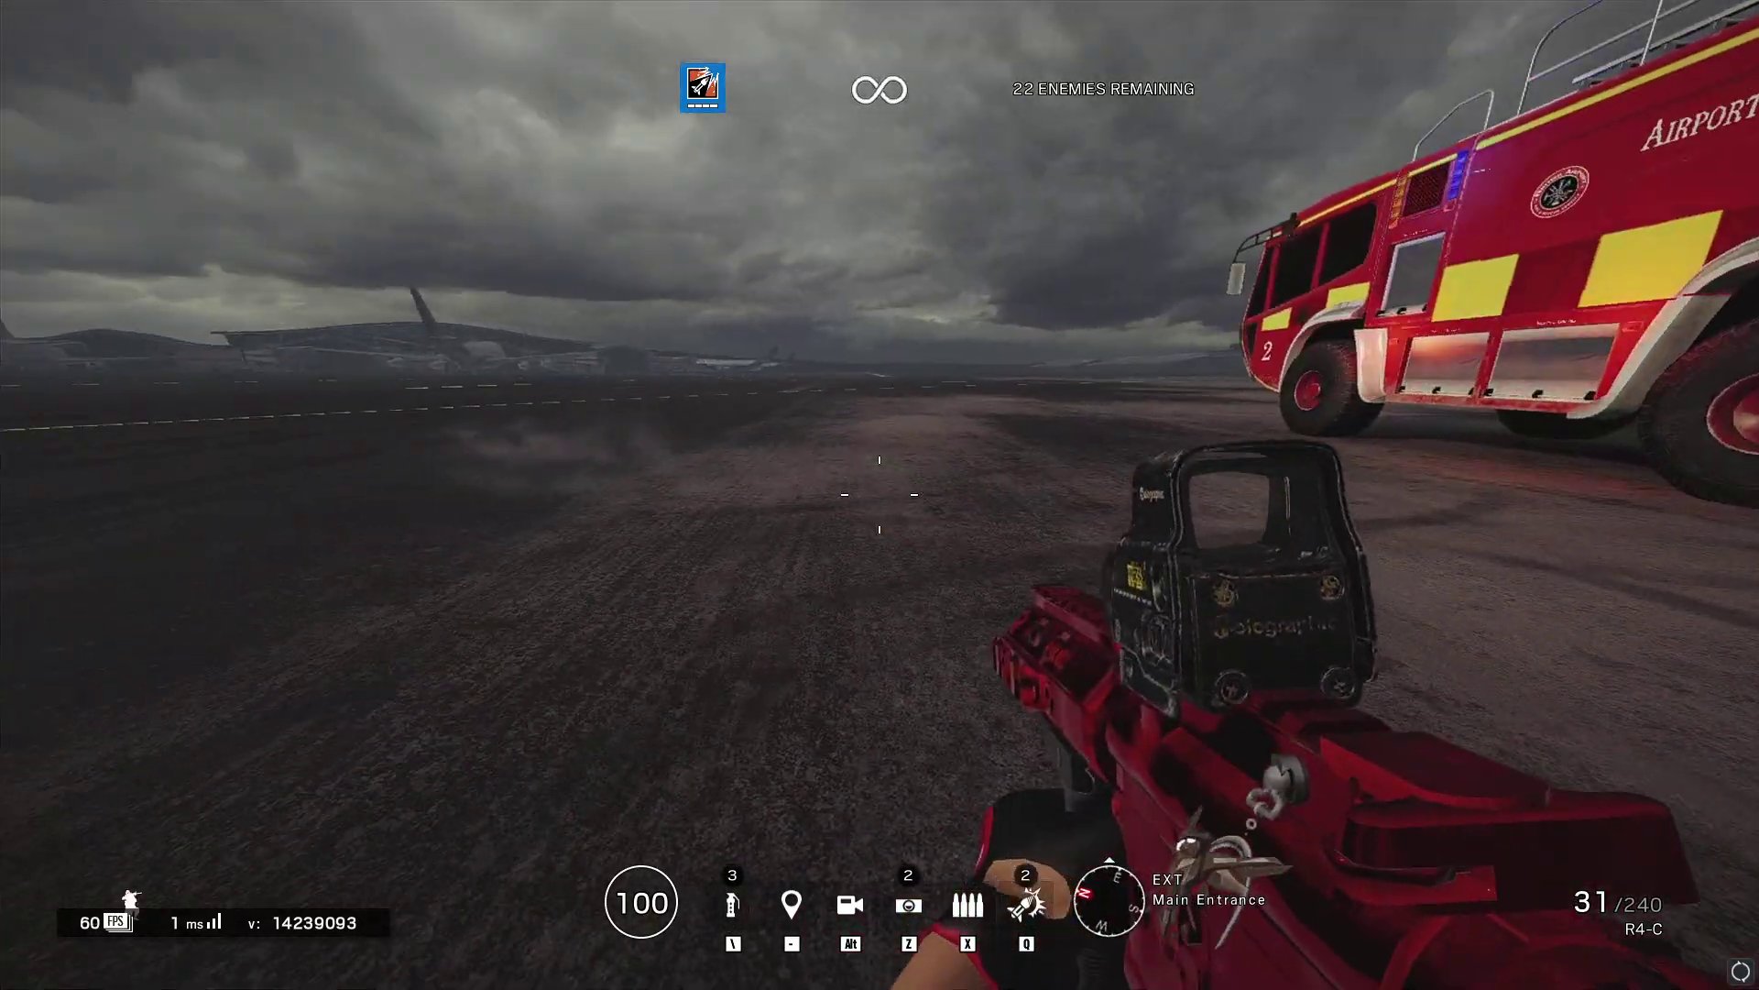
pyautogui.press('w')
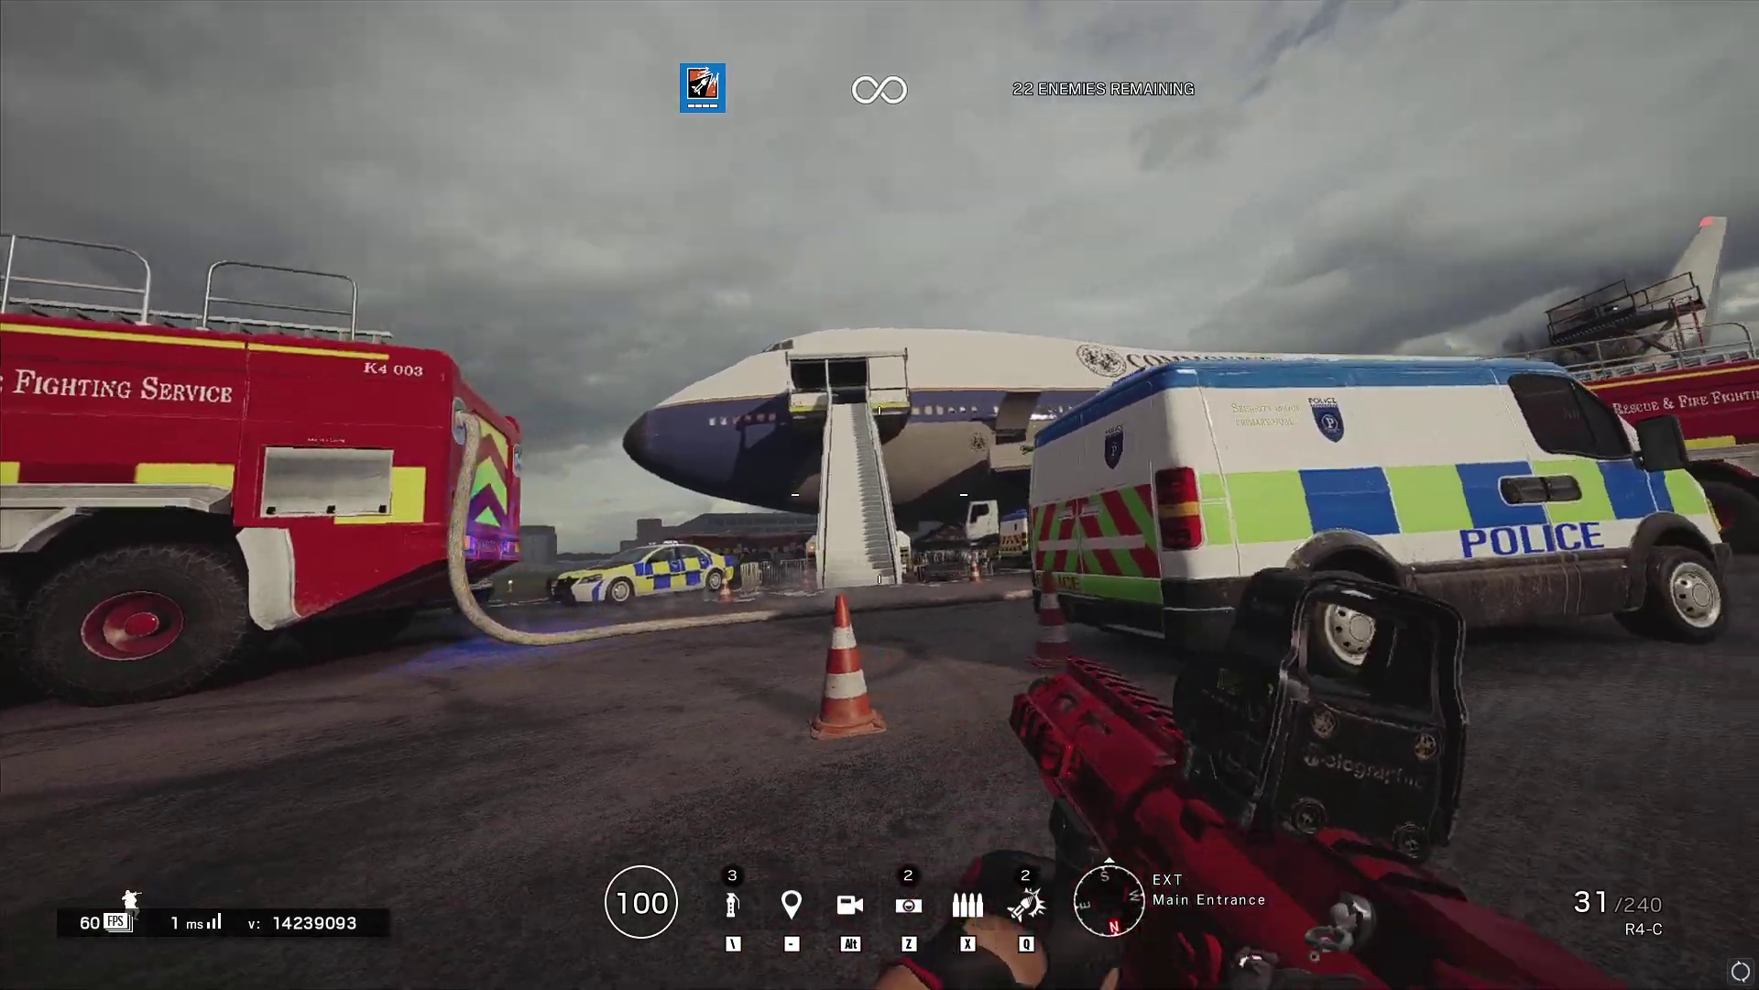
pyautogui.rightClick(881, 495)
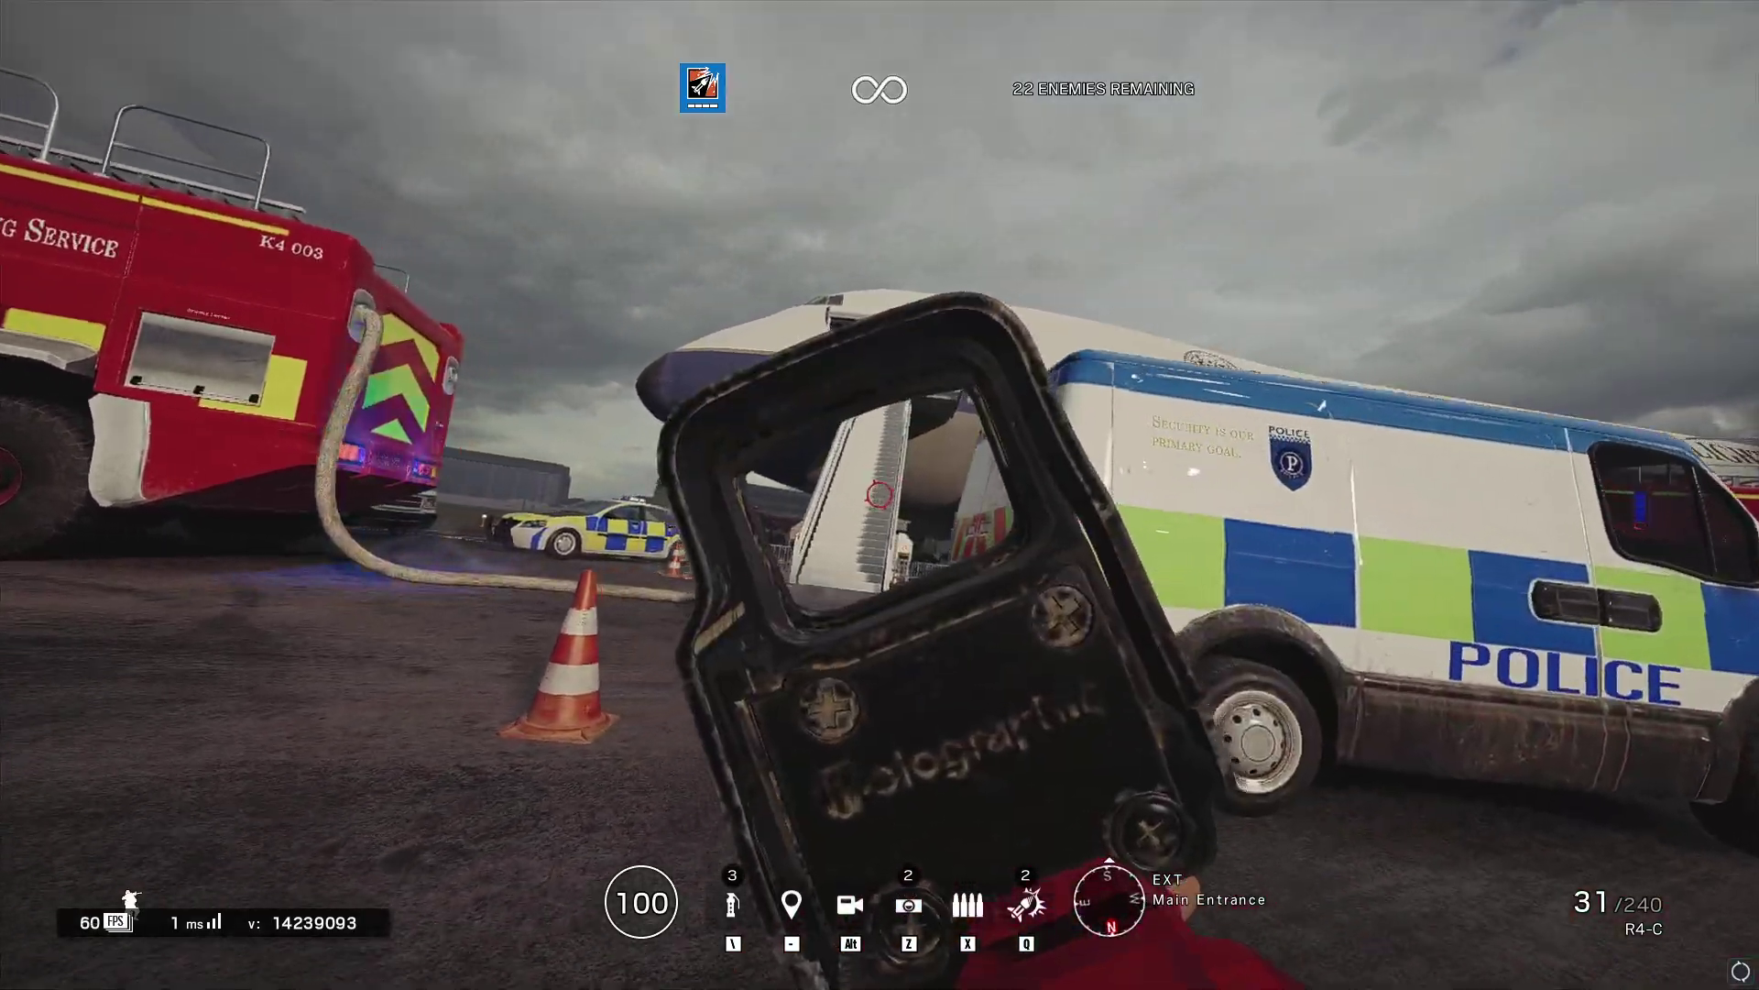
pyautogui.rightClick(880, 496)
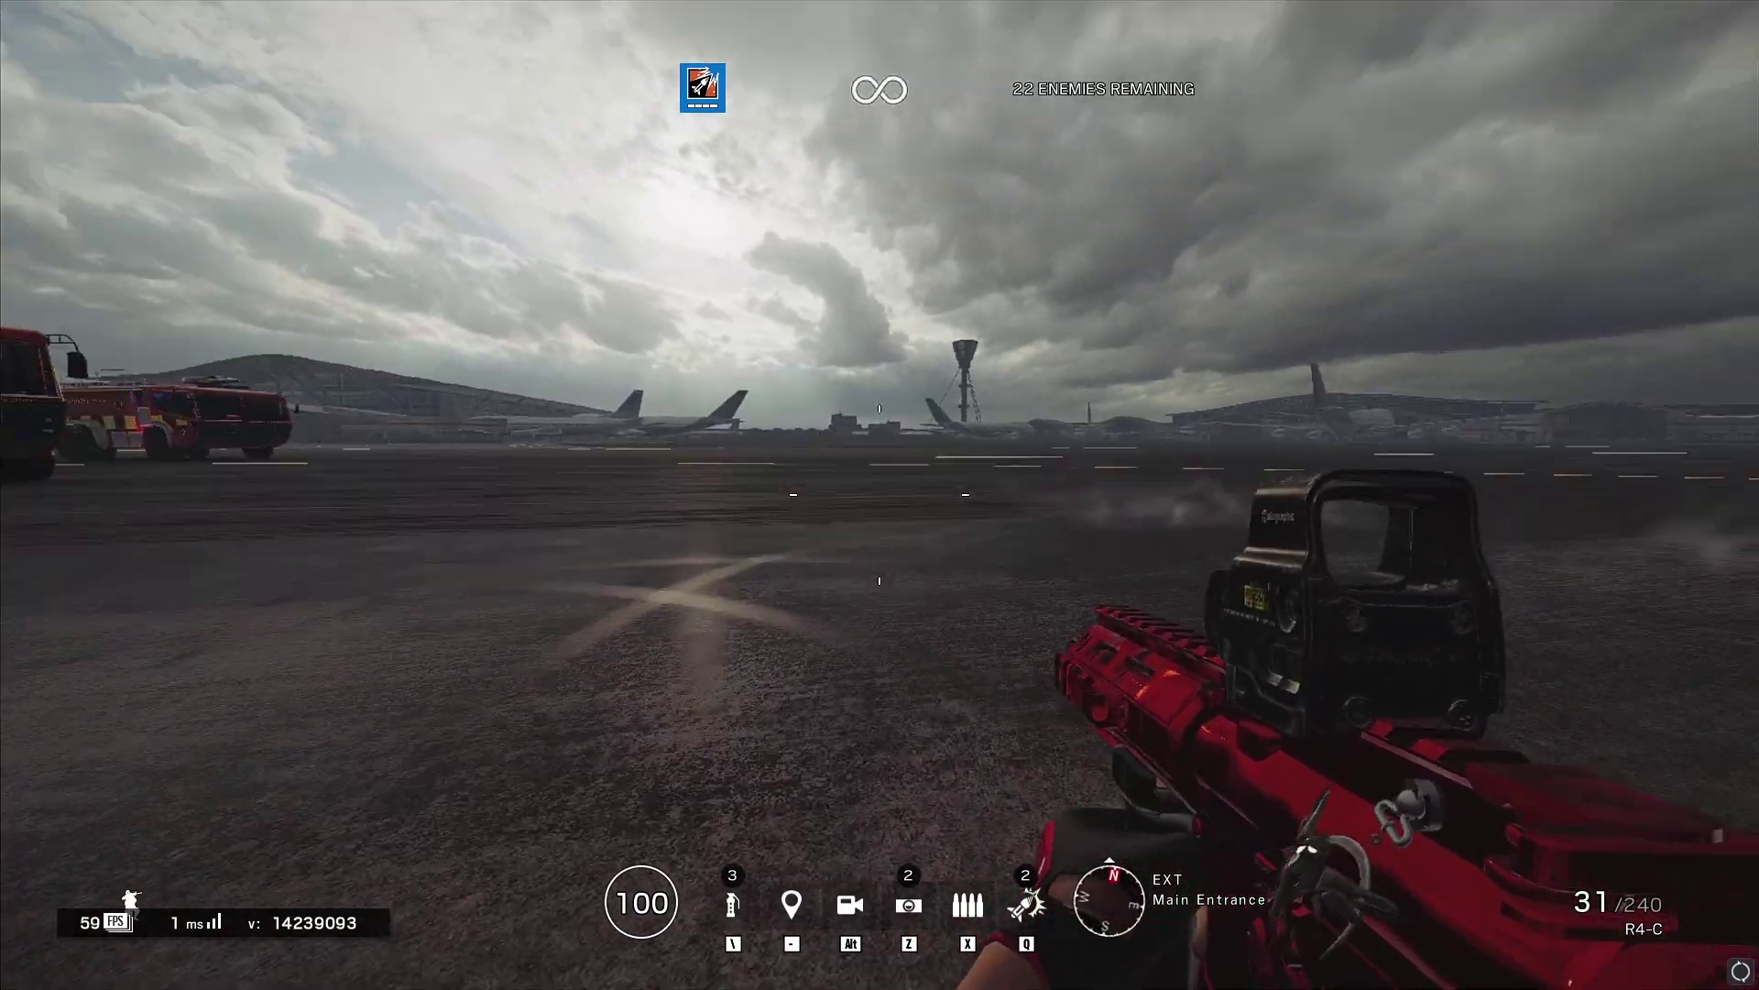
# - Pause the match, briefly resume, pause again and bring up the Options screen
pyautogui.press('Escape')
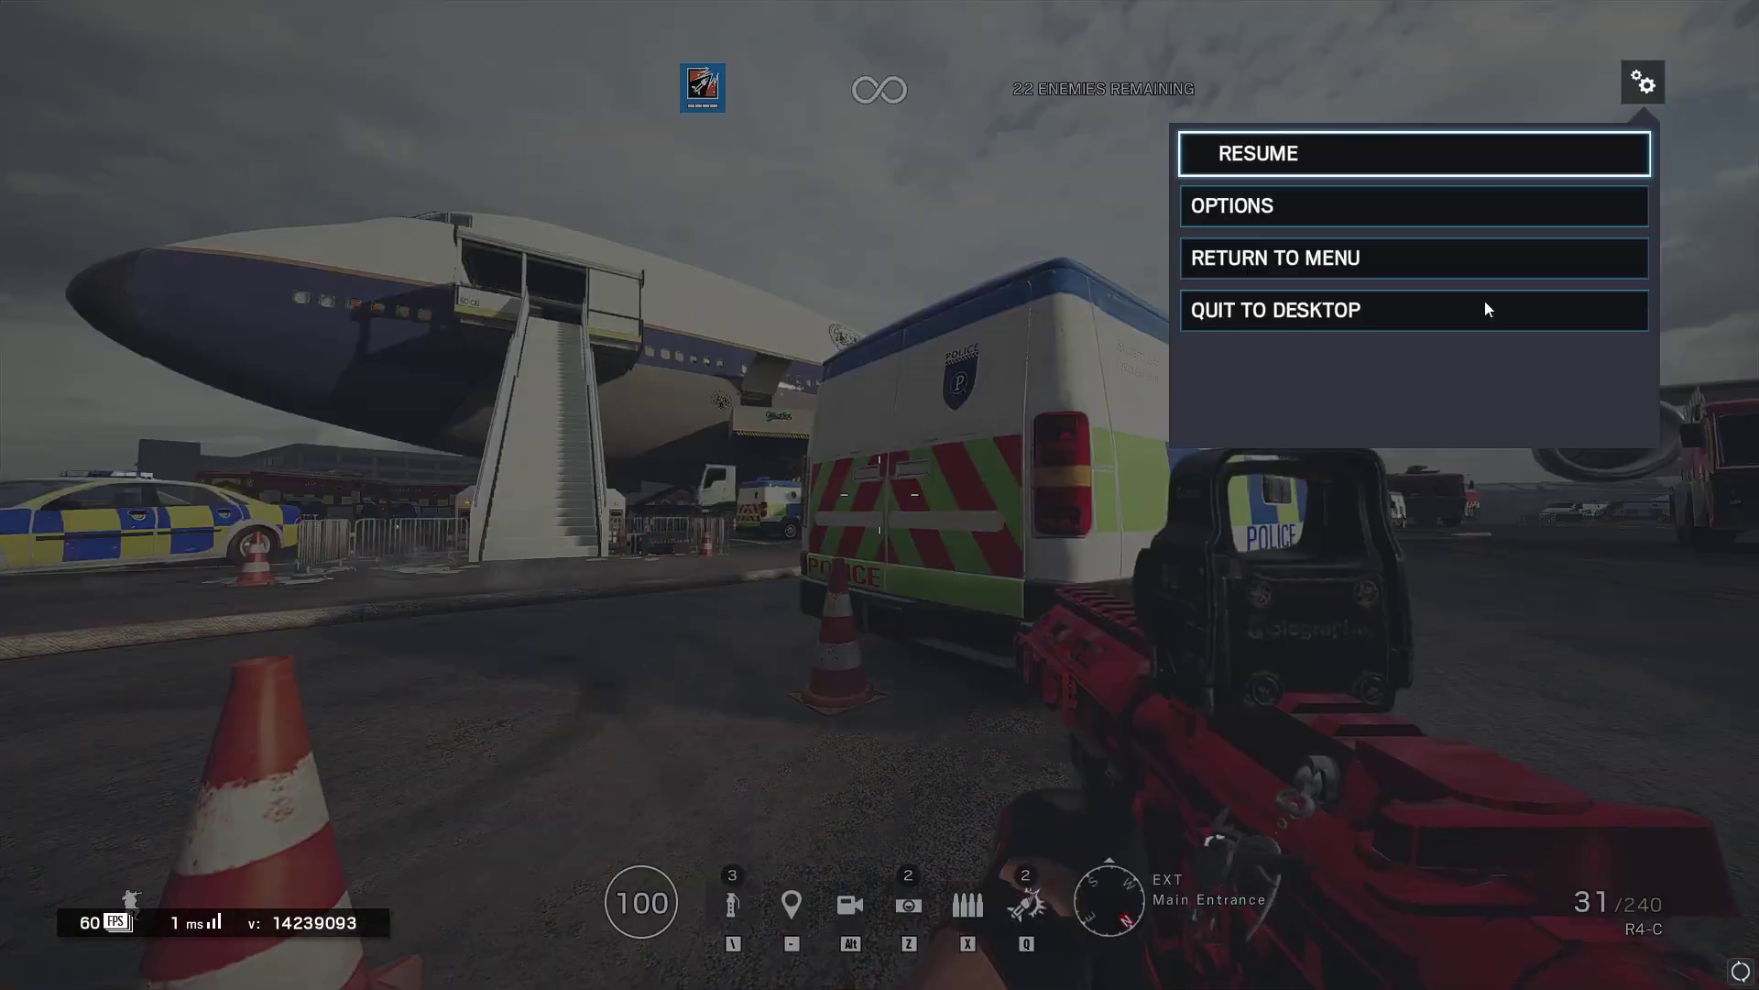
pyautogui.press('Escape')
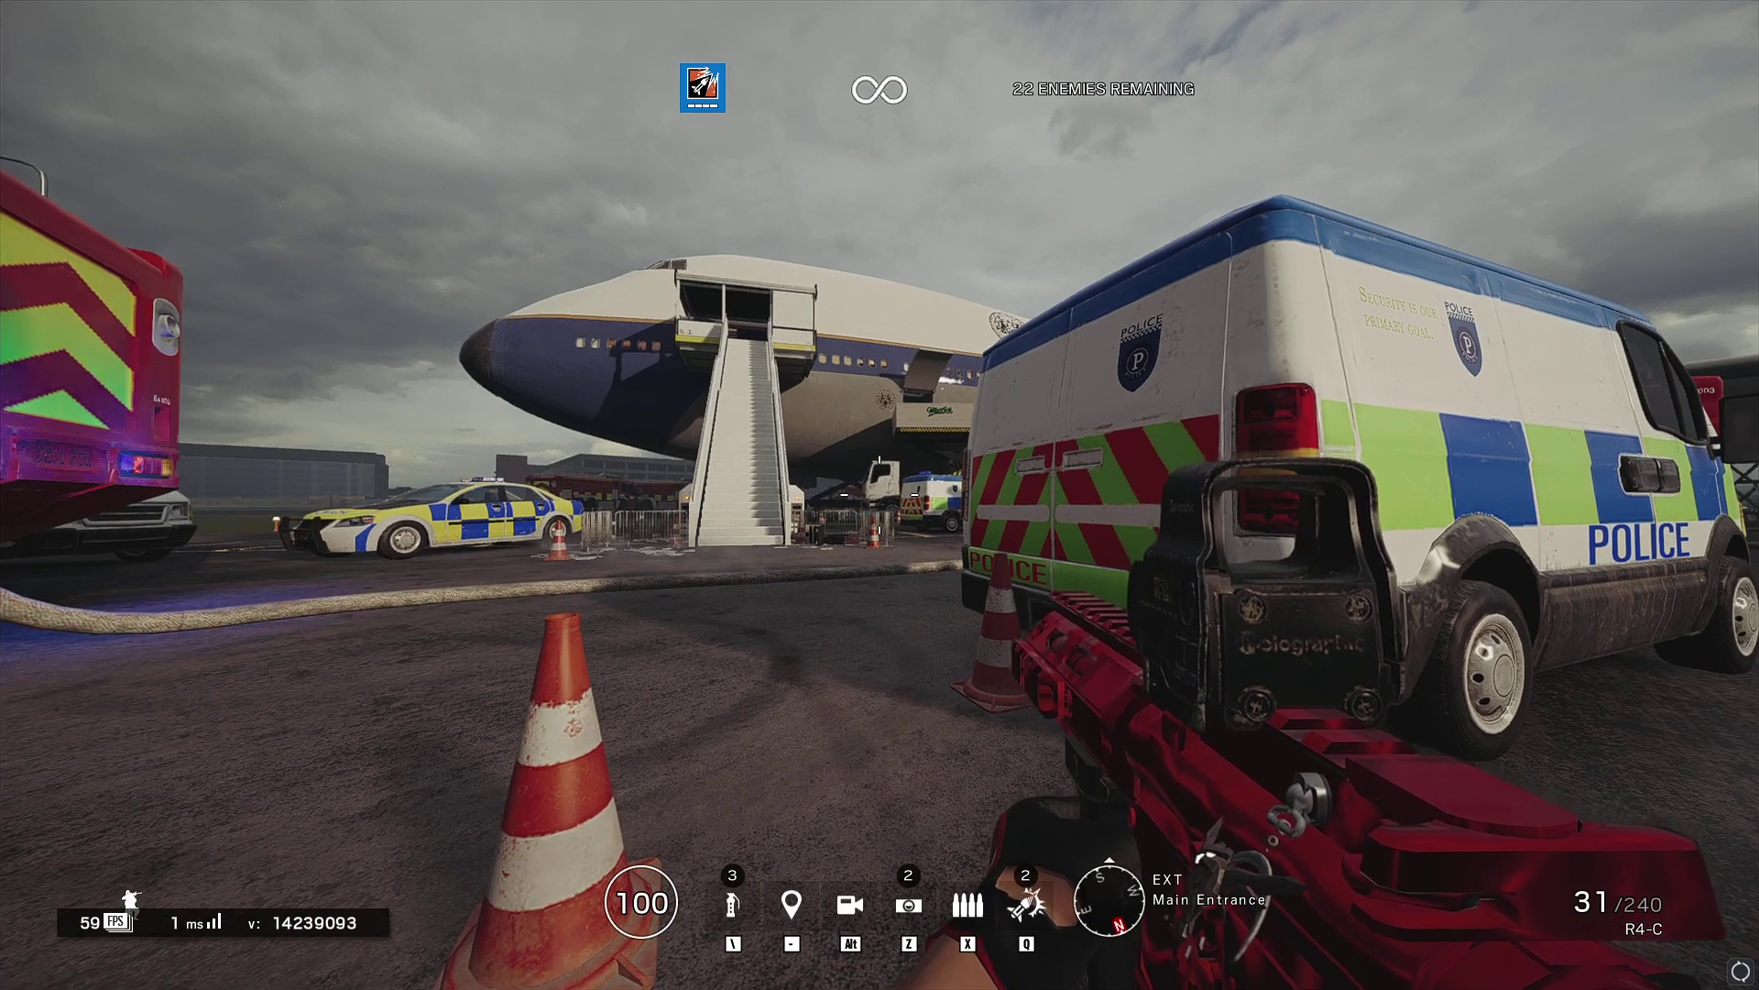
pyautogui.press('Escape')
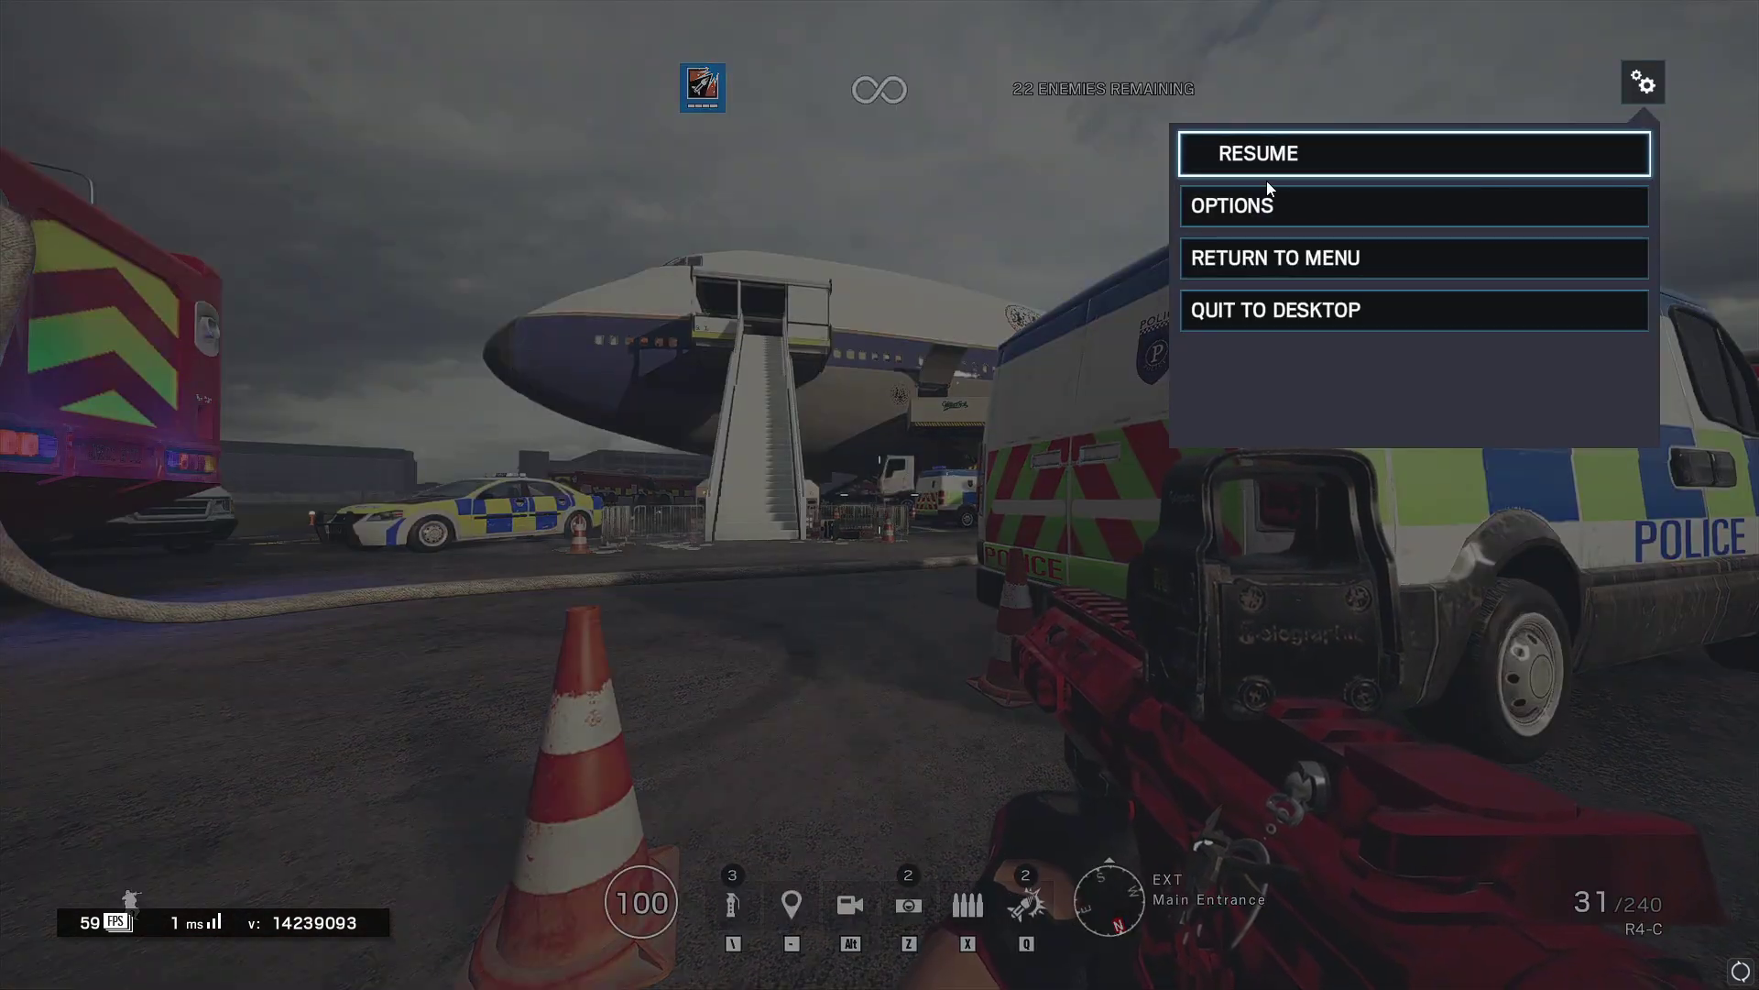
pyautogui.click(1249, 206)
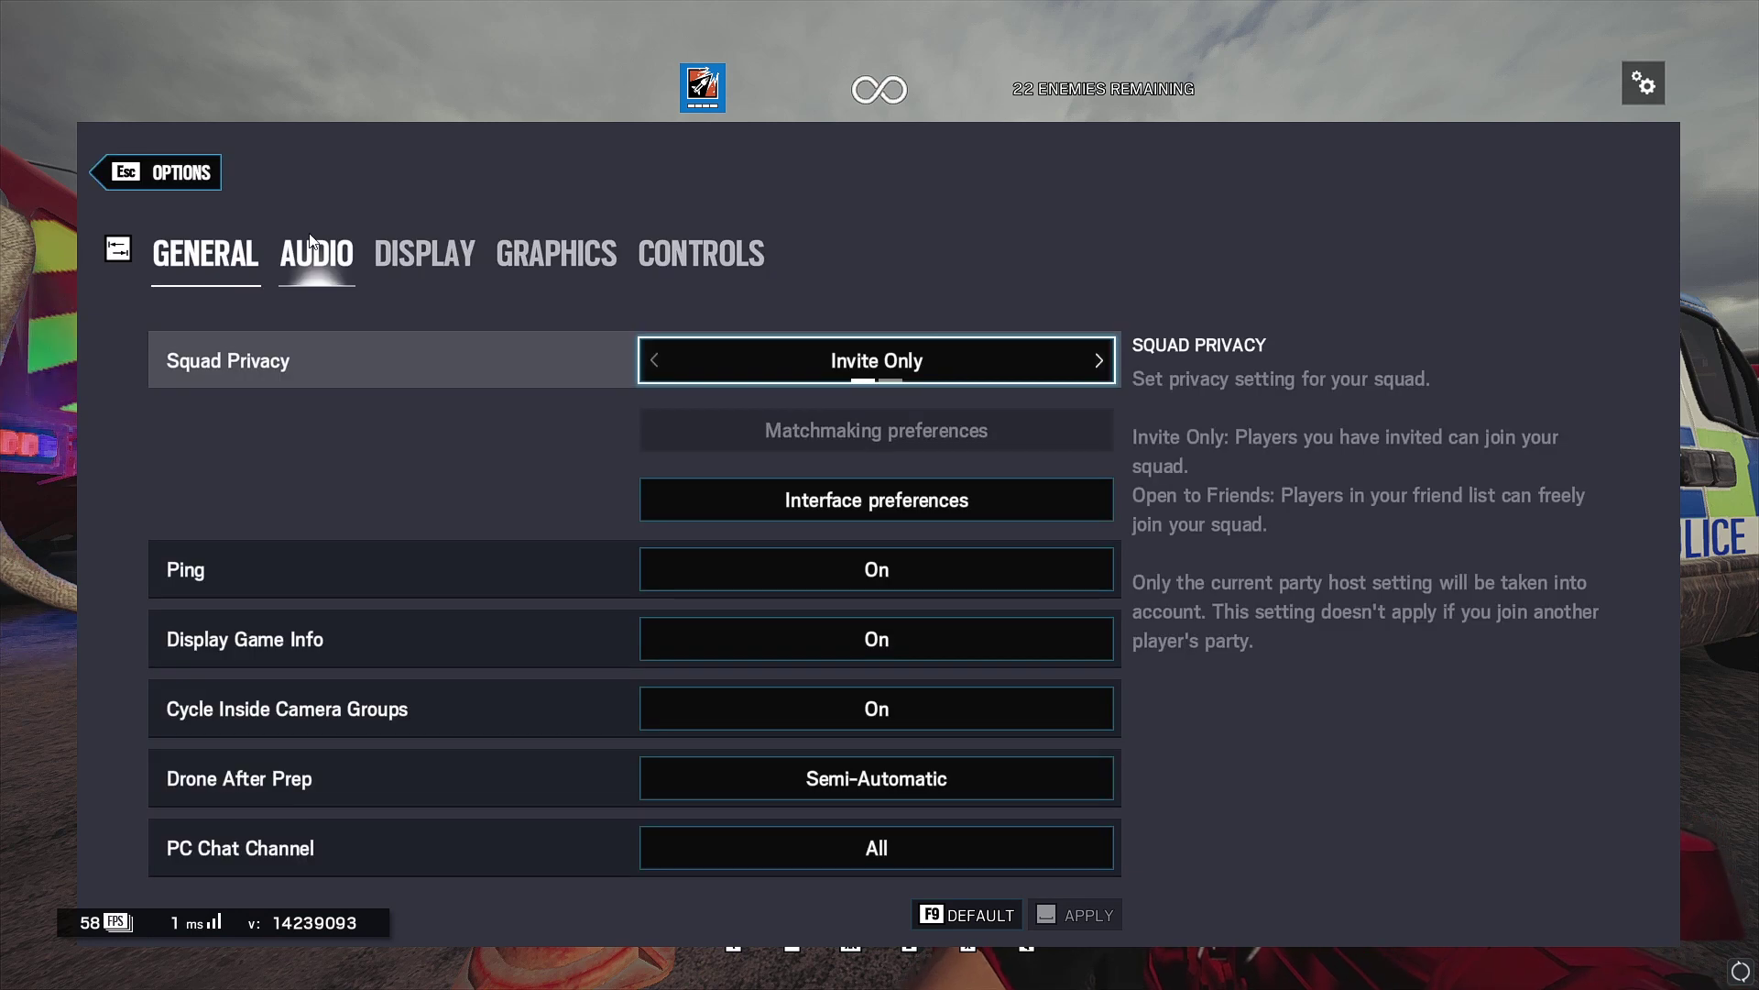
# - On the Display settings, cycle the aspect ratio back through 19:10 to 16:9
pyautogui.click(424, 254)
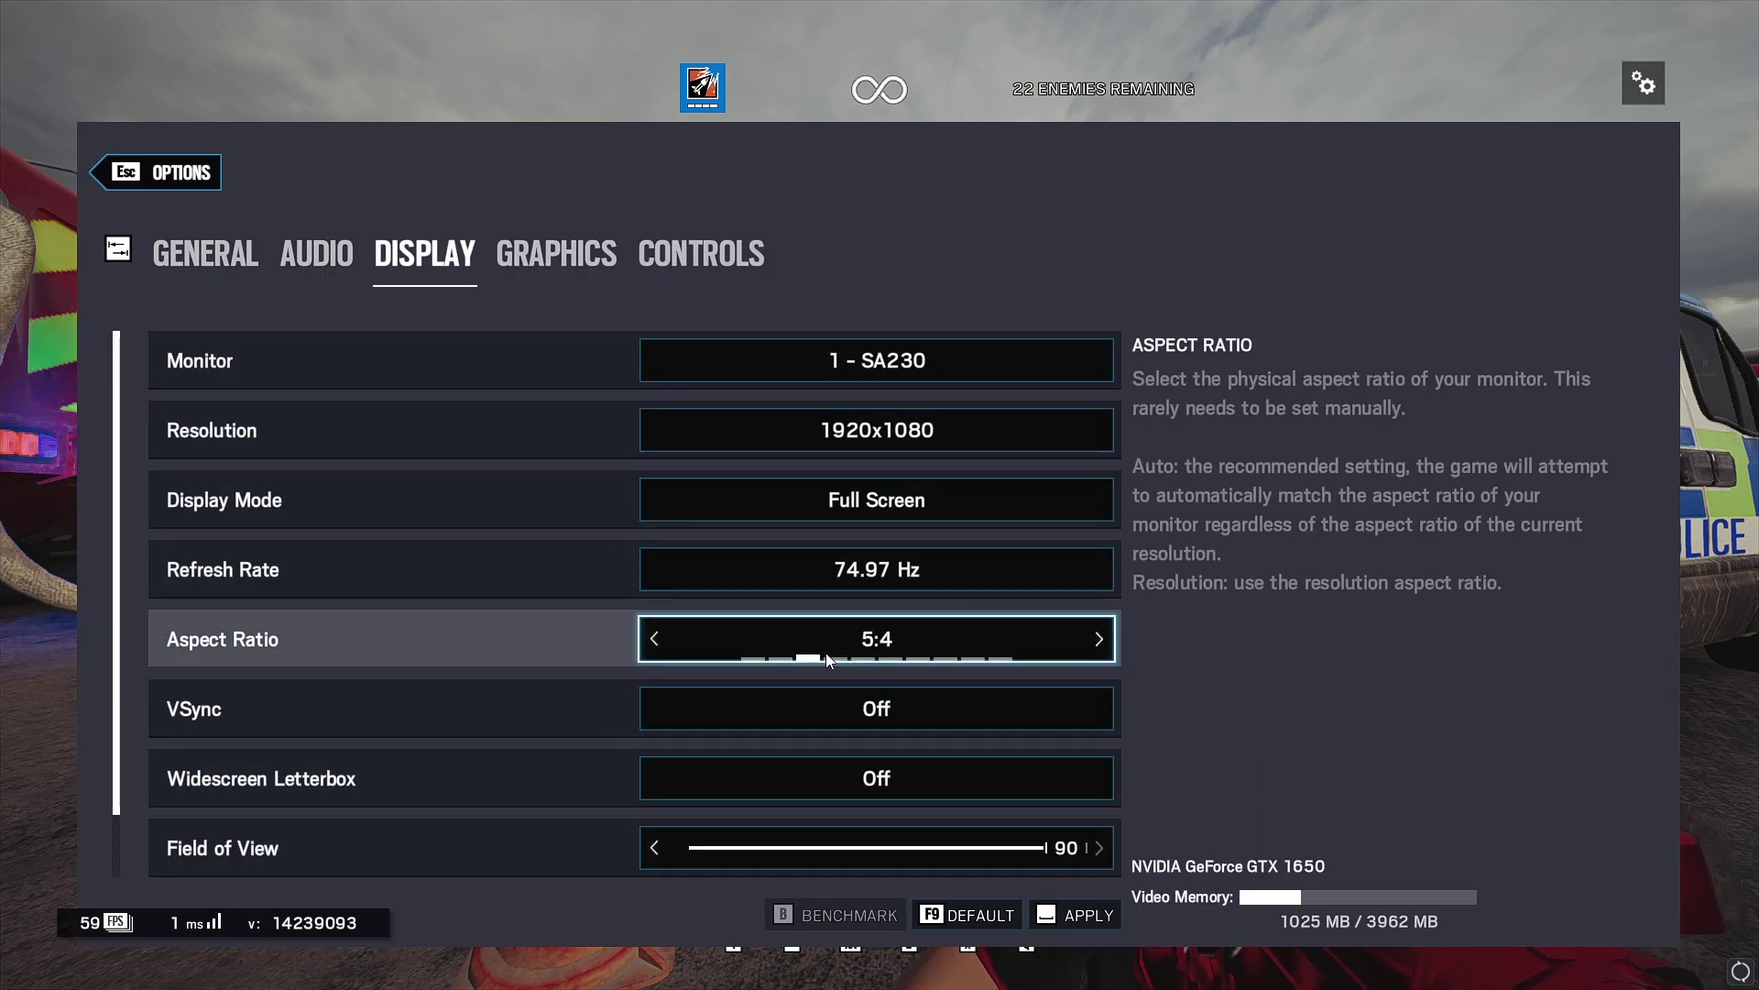
pyautogui.click(912, 658)
pyautogui.click(880, 658)
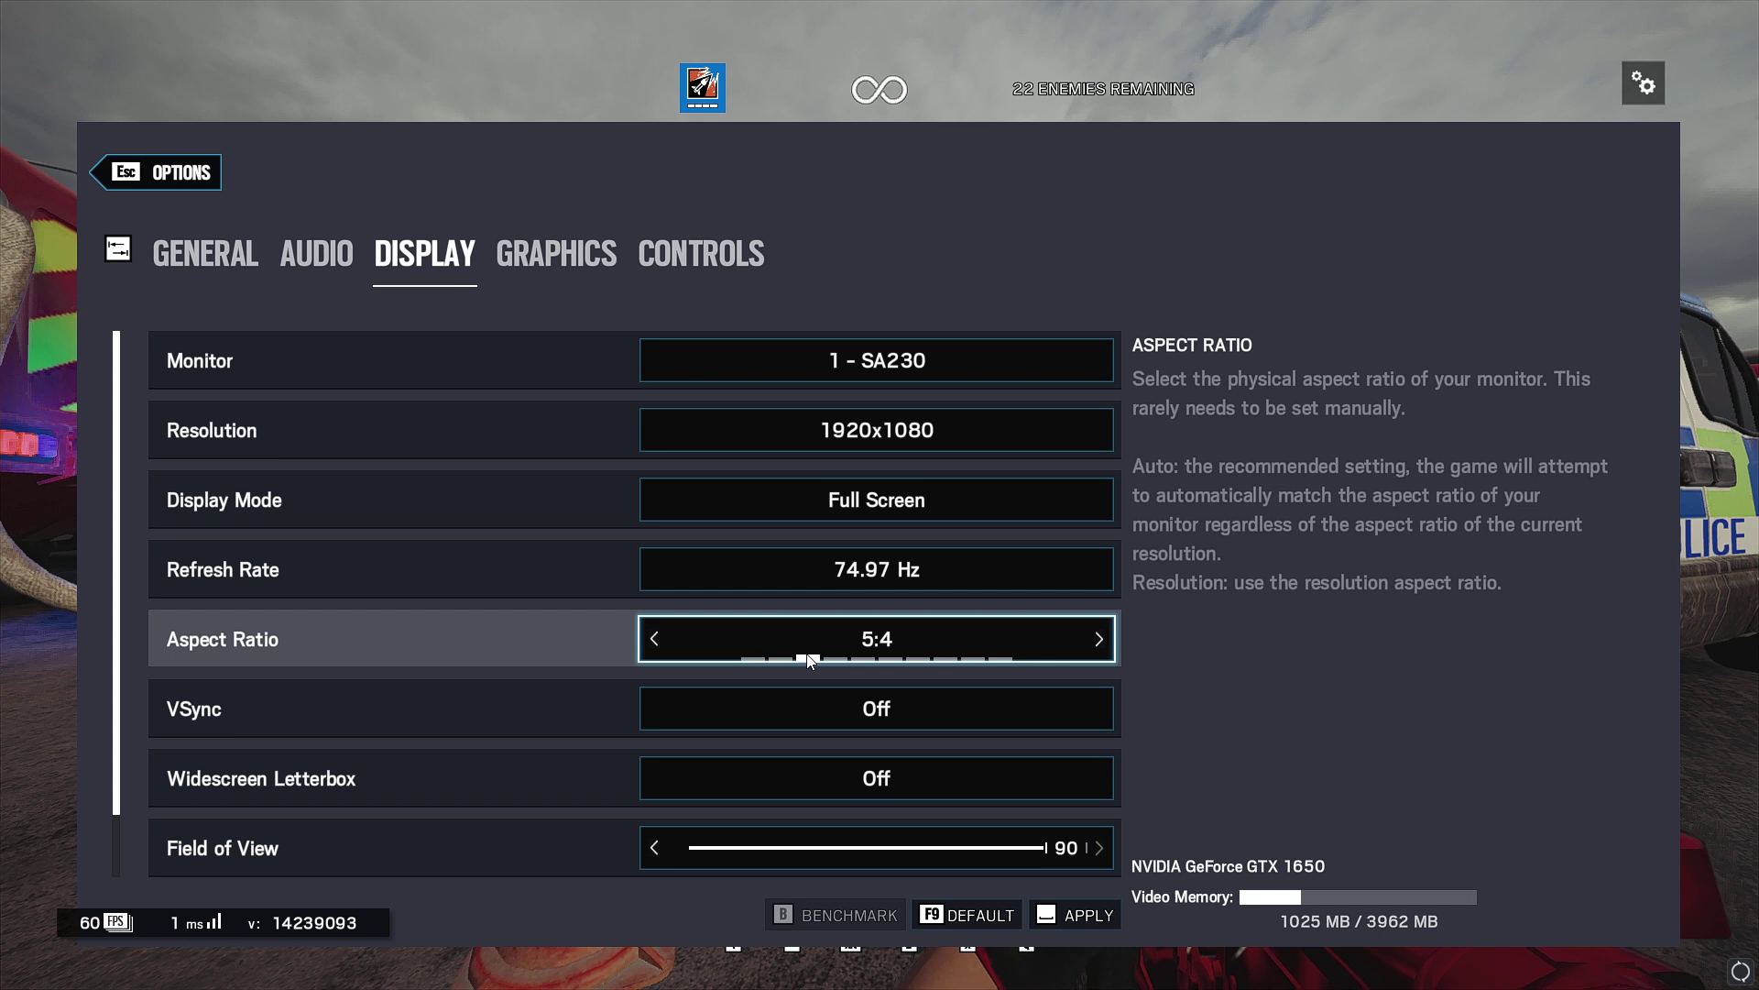
pyautogui.click(659, 634)
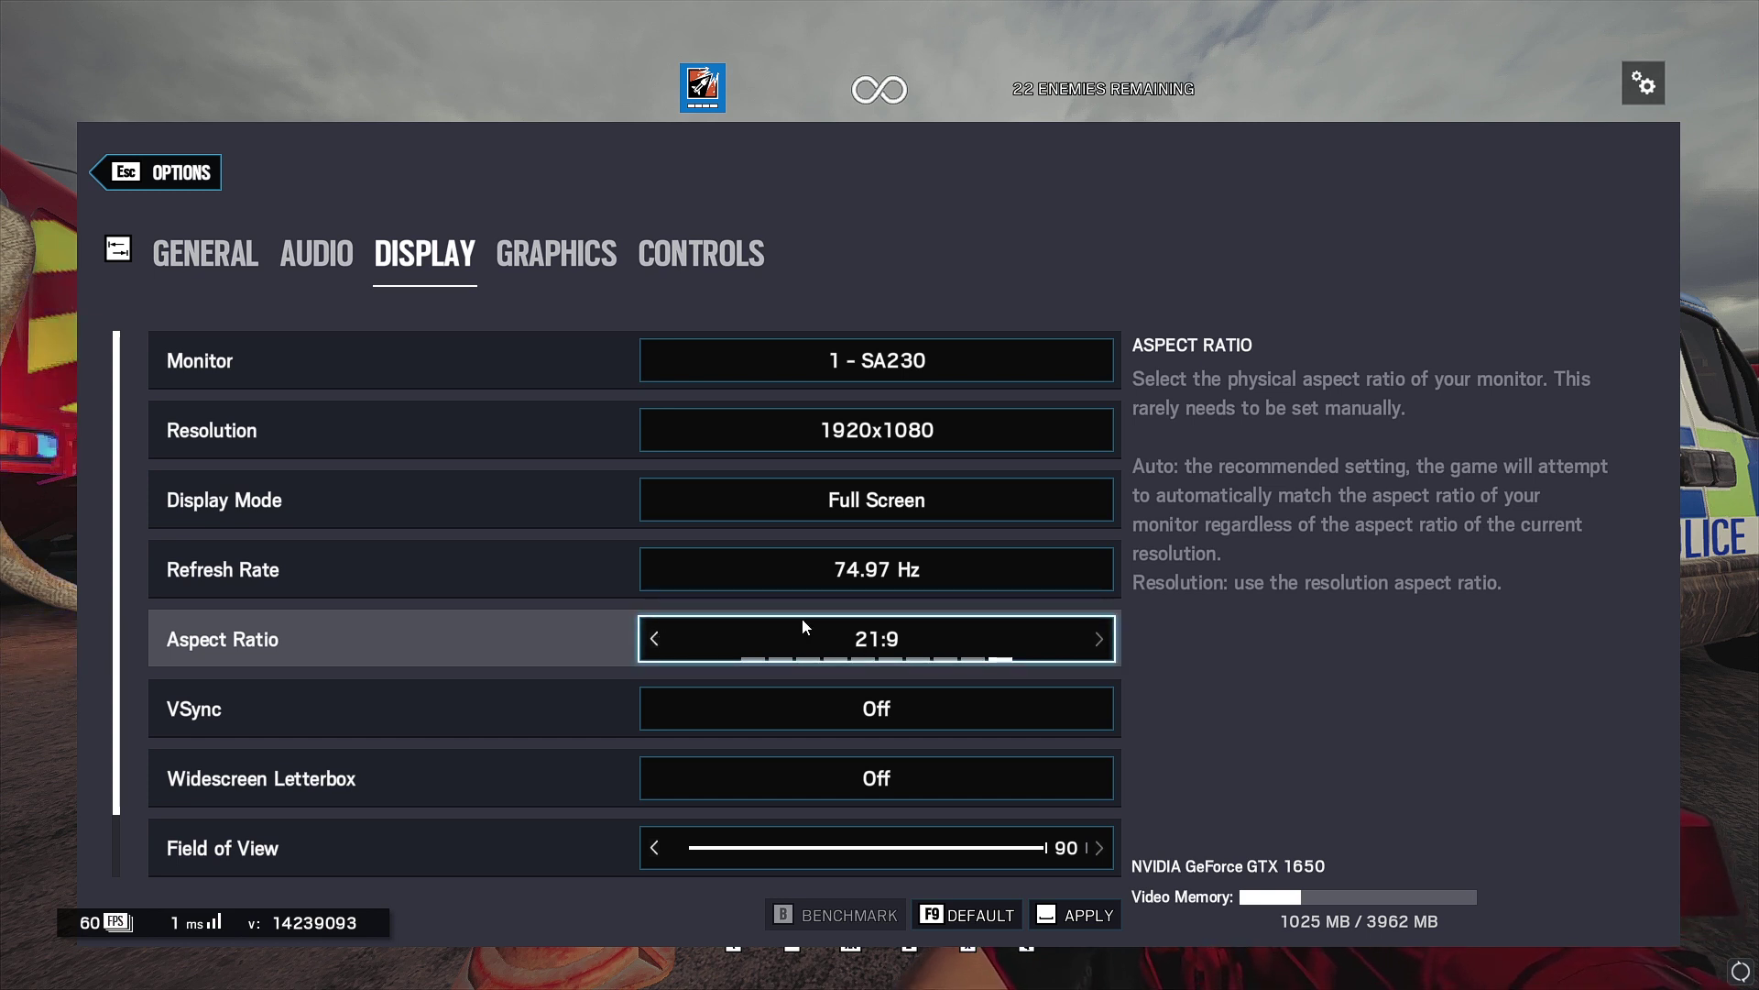
pyautogui.click(652, 632)
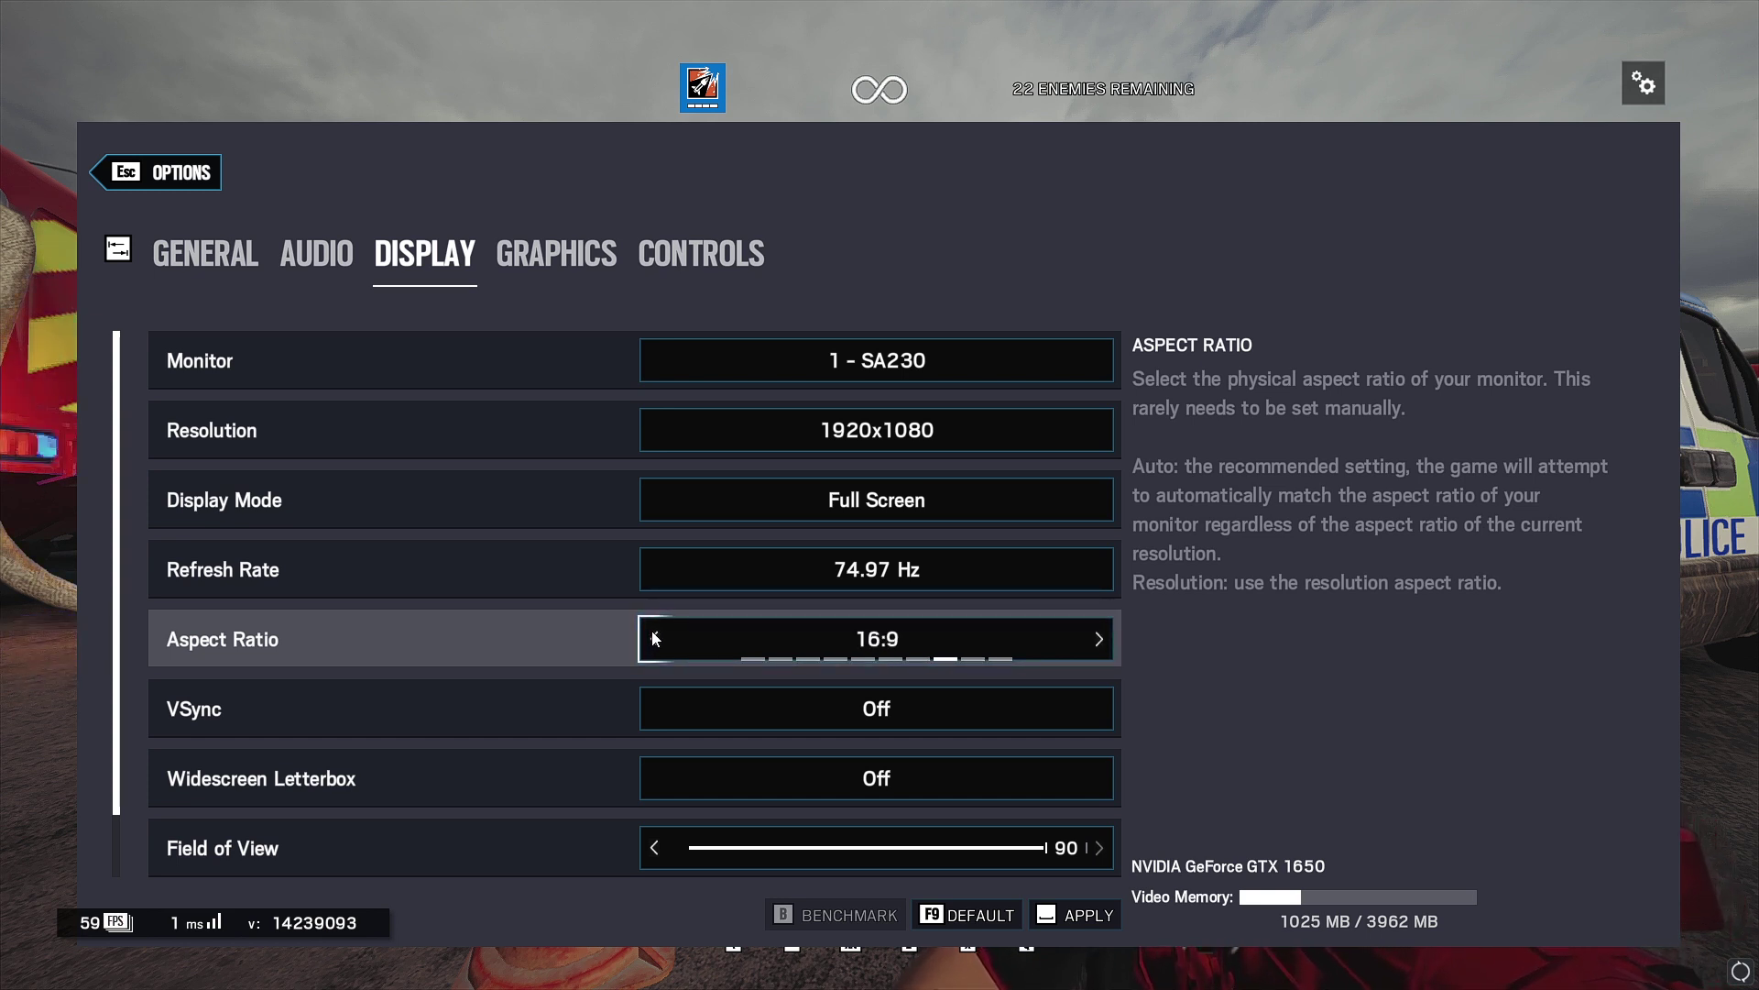
pyautogui.click(1099, 637)
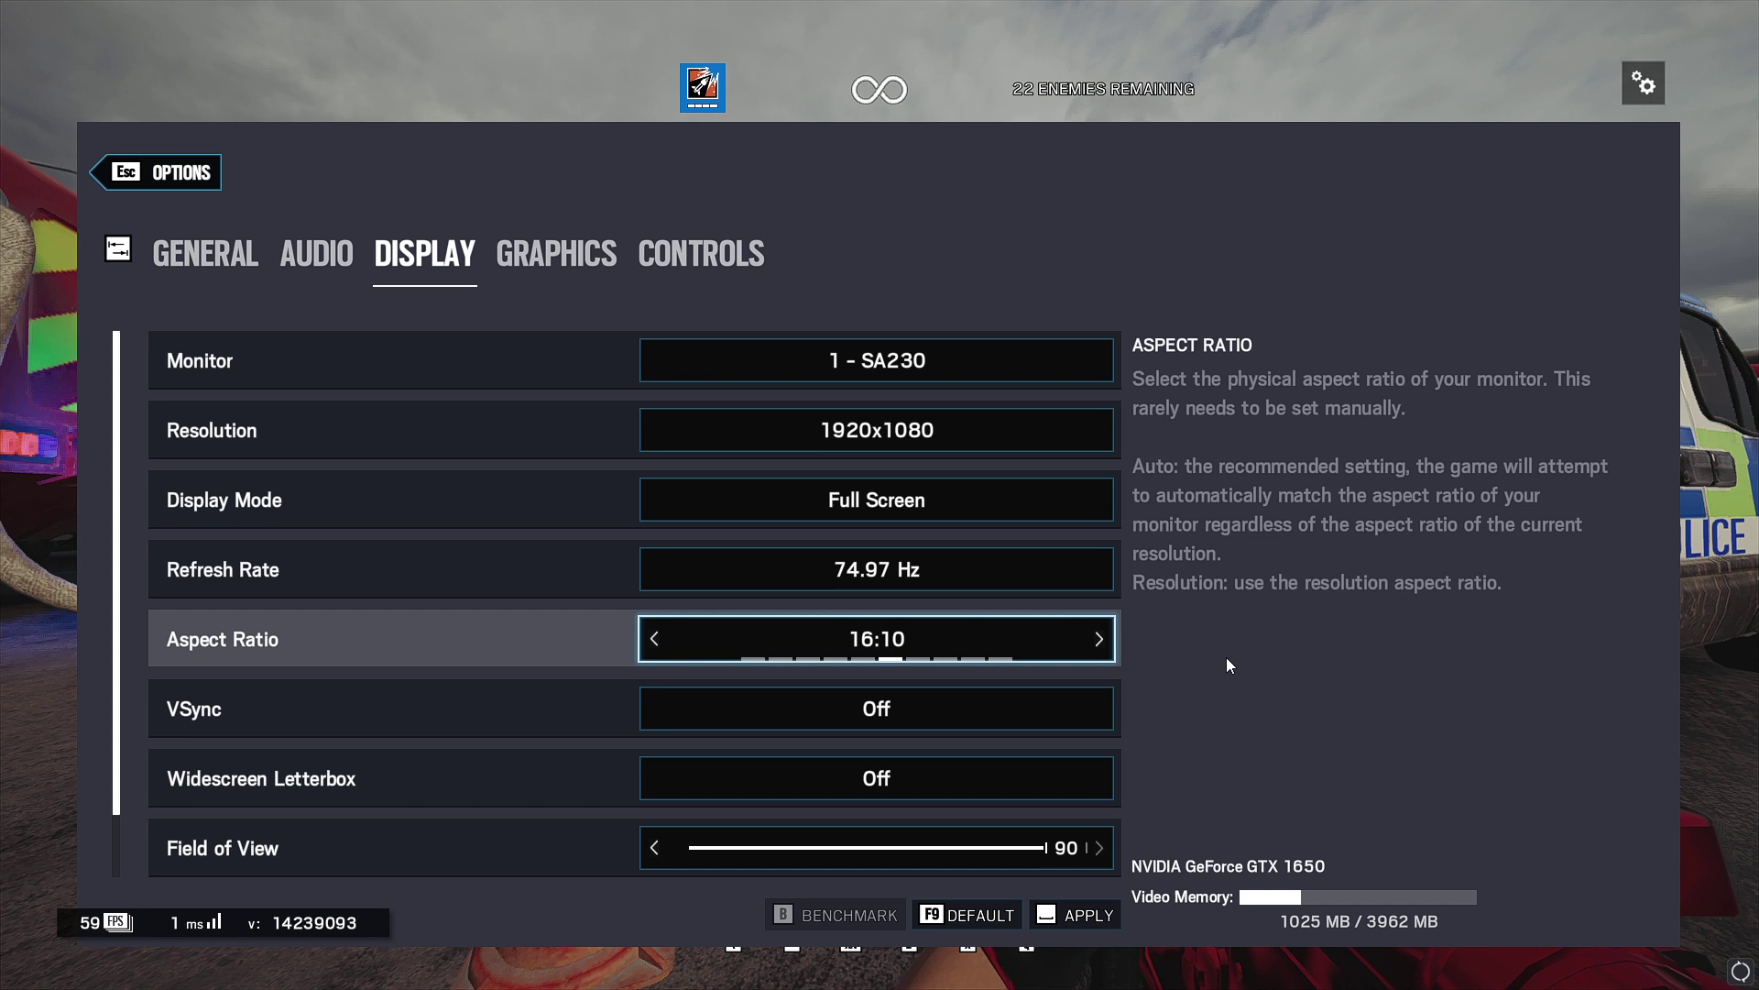
# - Step the aspect ratio through 16:10, 3:2 and 4:3 to 5:4
pyautogui.click(653, 638)
pyautogui.click(651, 637)
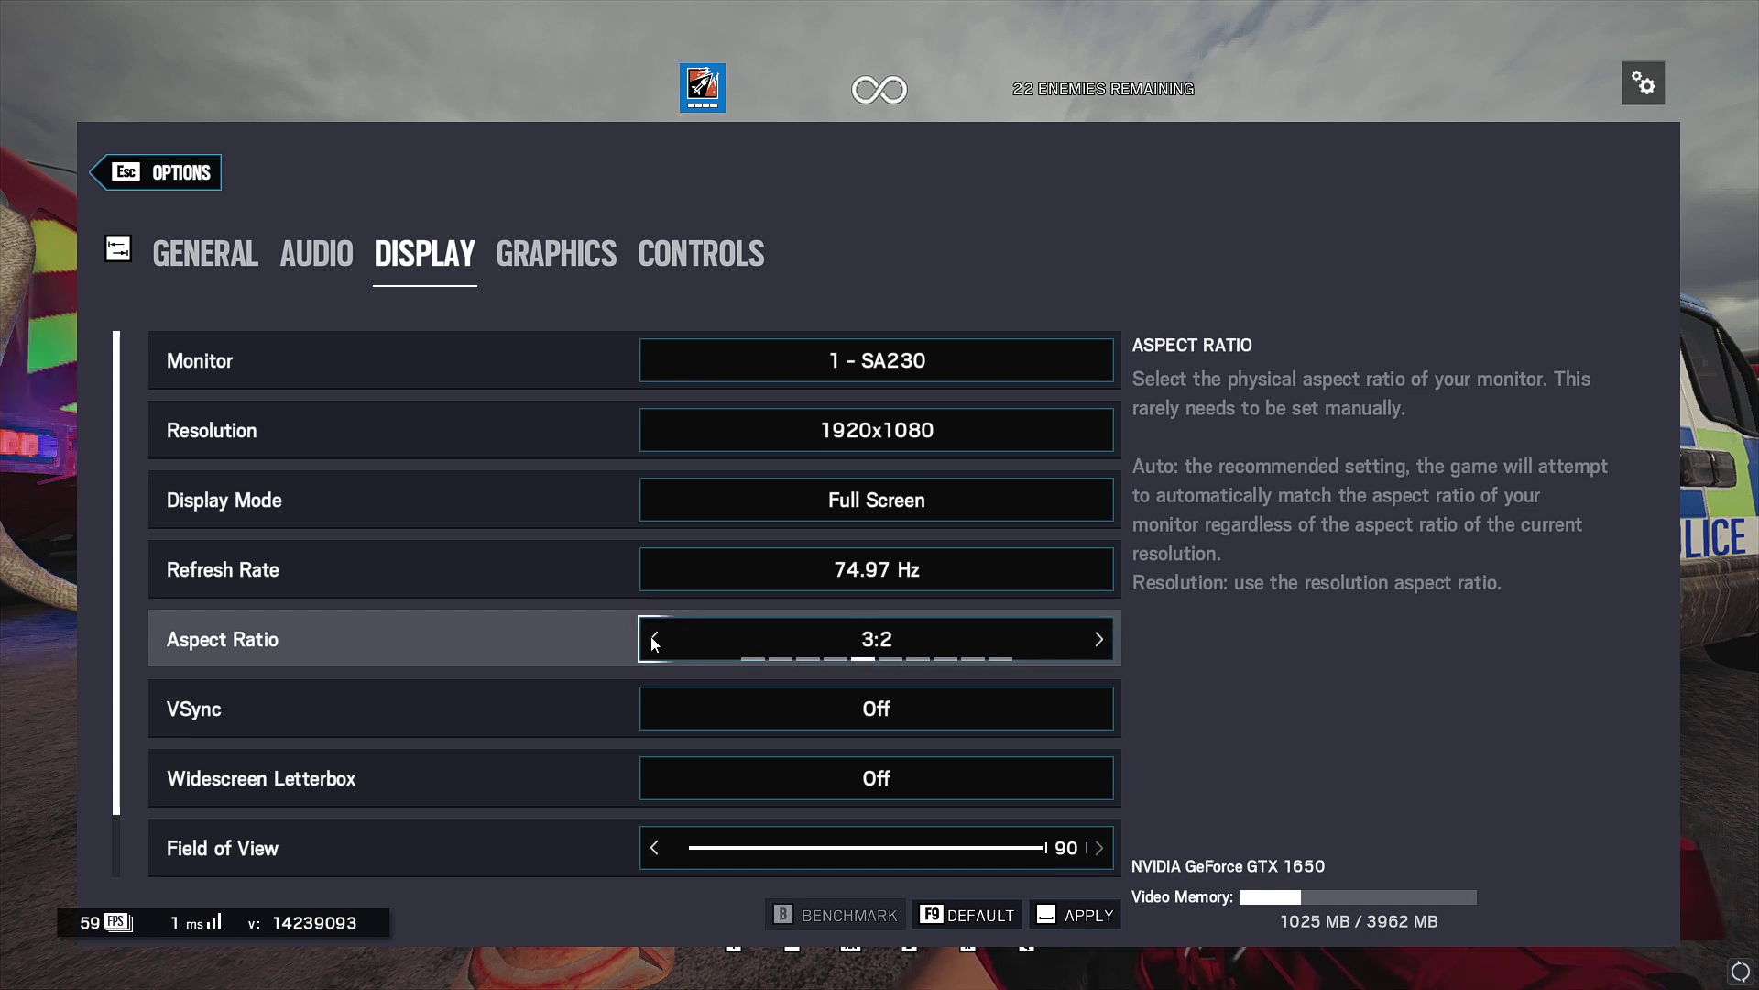
pyautogui.click(650, 636)
pyautogui.click(651, 636)
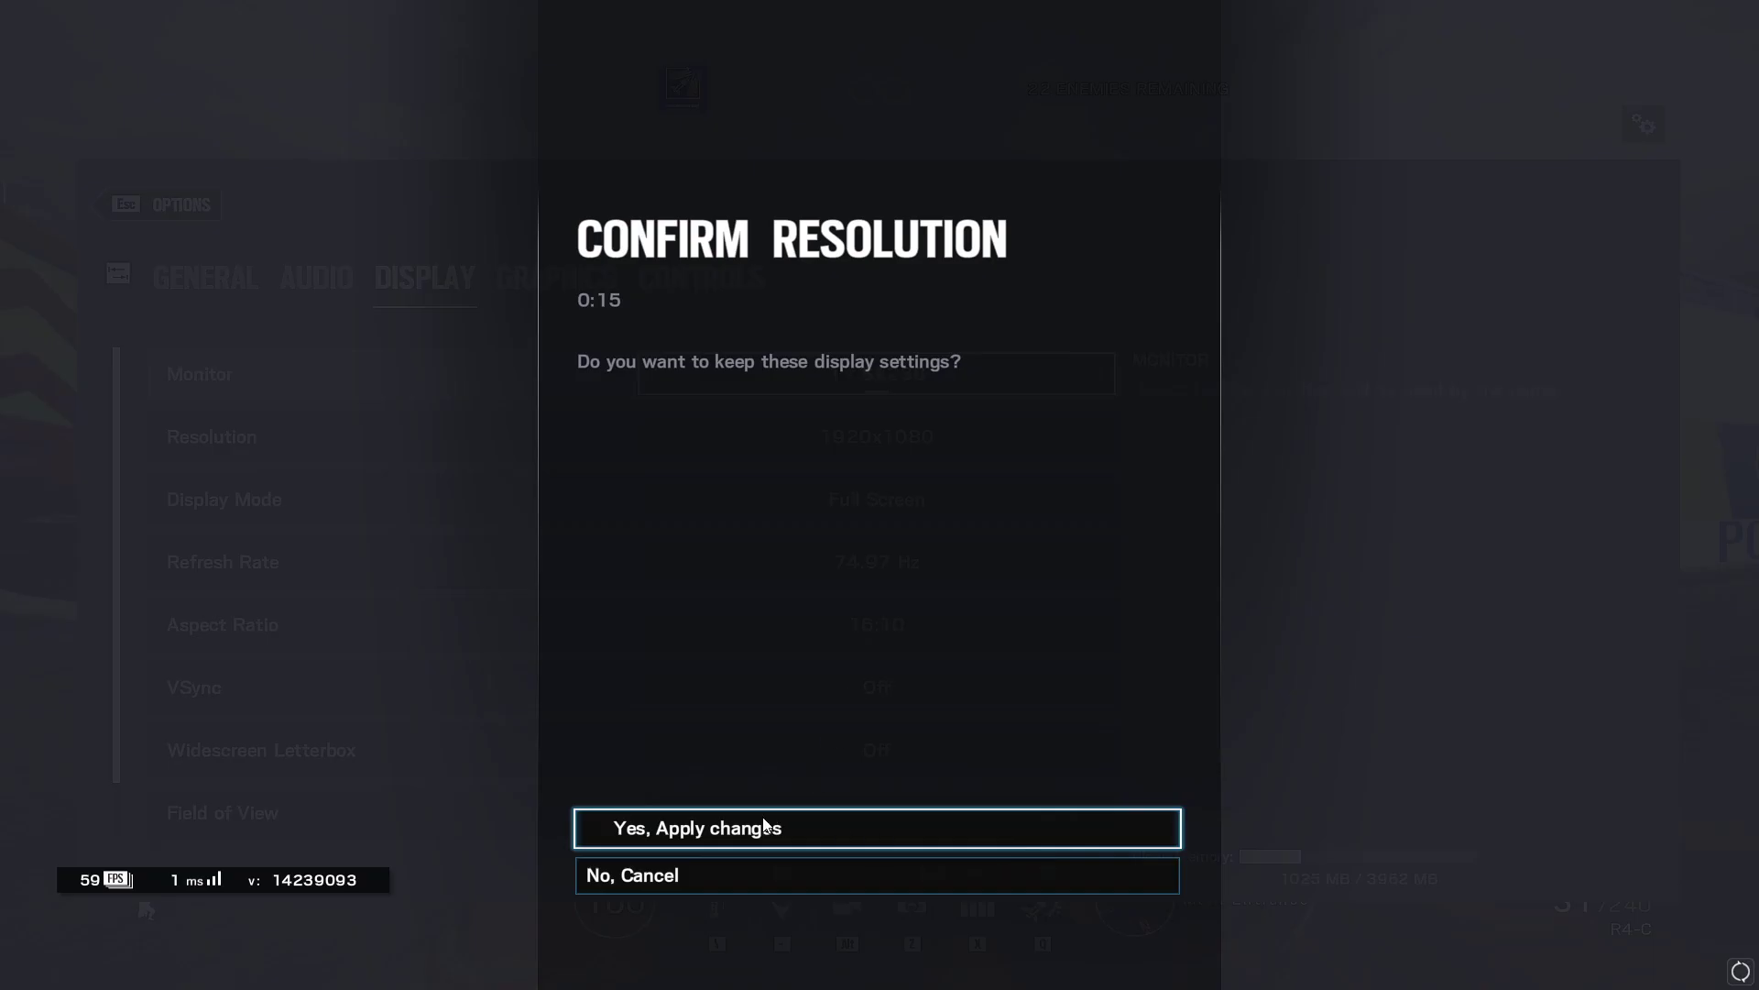
# - Keep the new 16:10 aspect ratio at the confirmation prompt
pyautogui.click(717, 829)
# - Resume play, walk toward the aircraft stairs aiming at the aircraft, then pause
pyautogui.press('Escape')
pyautogui.press('Escape')
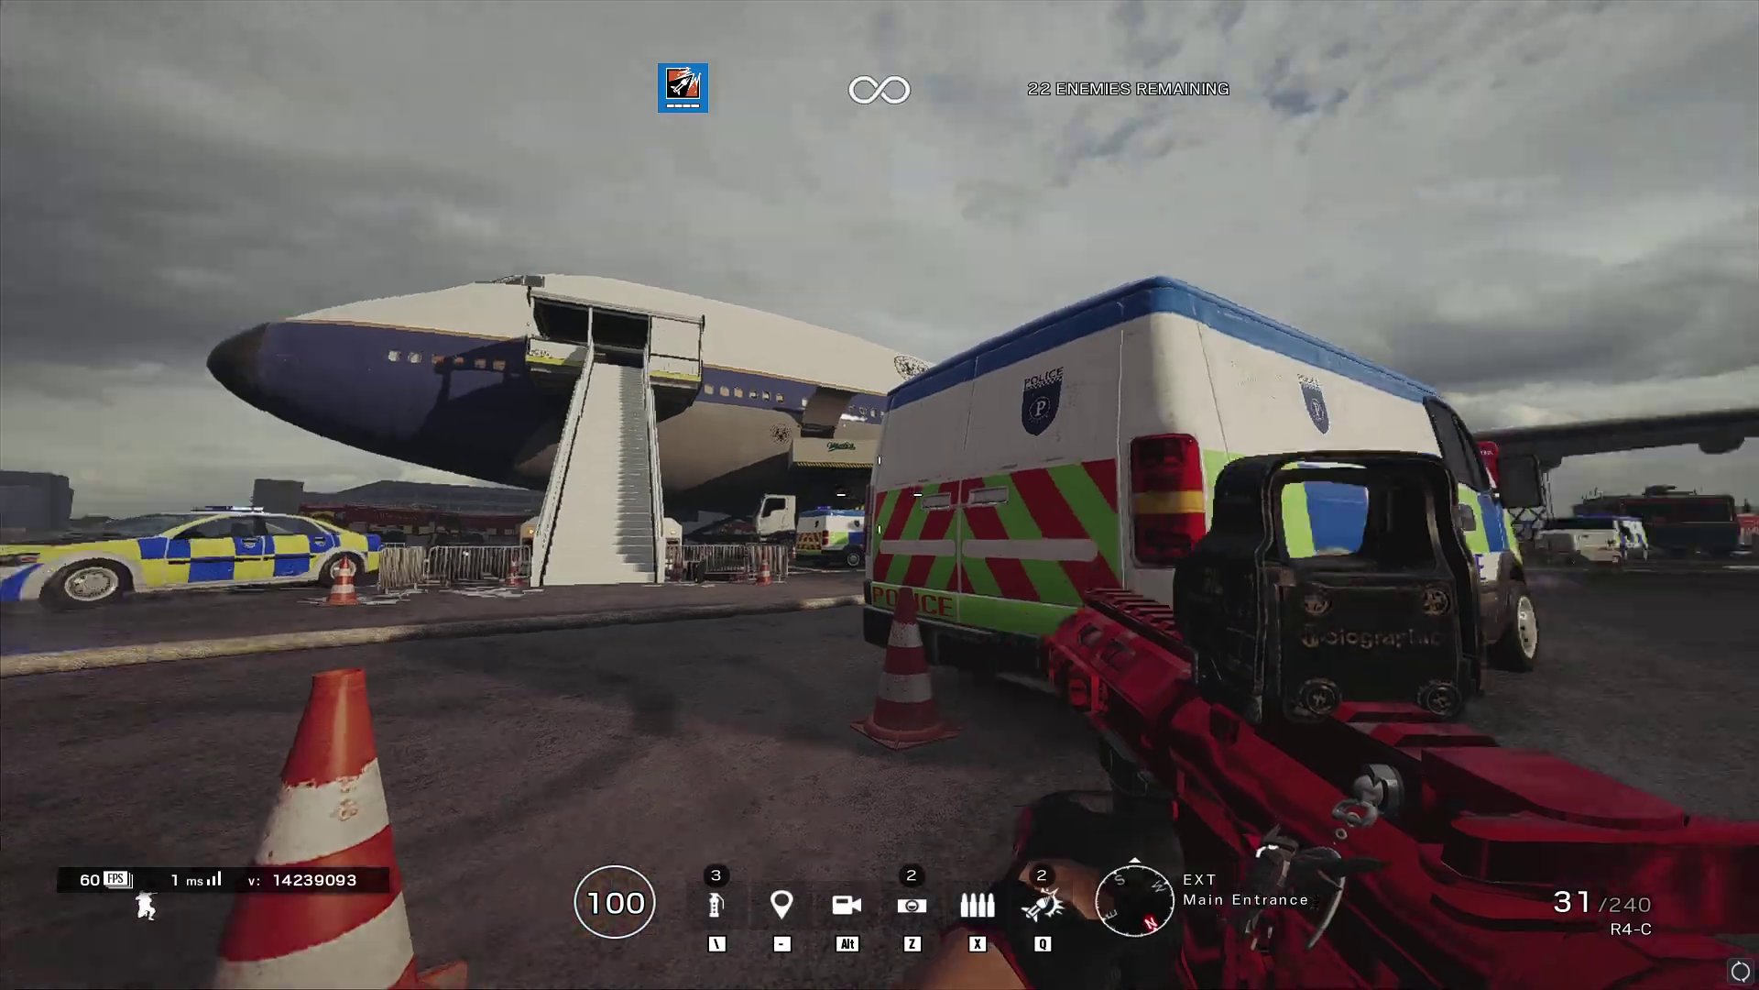
pyautogui.press('w')
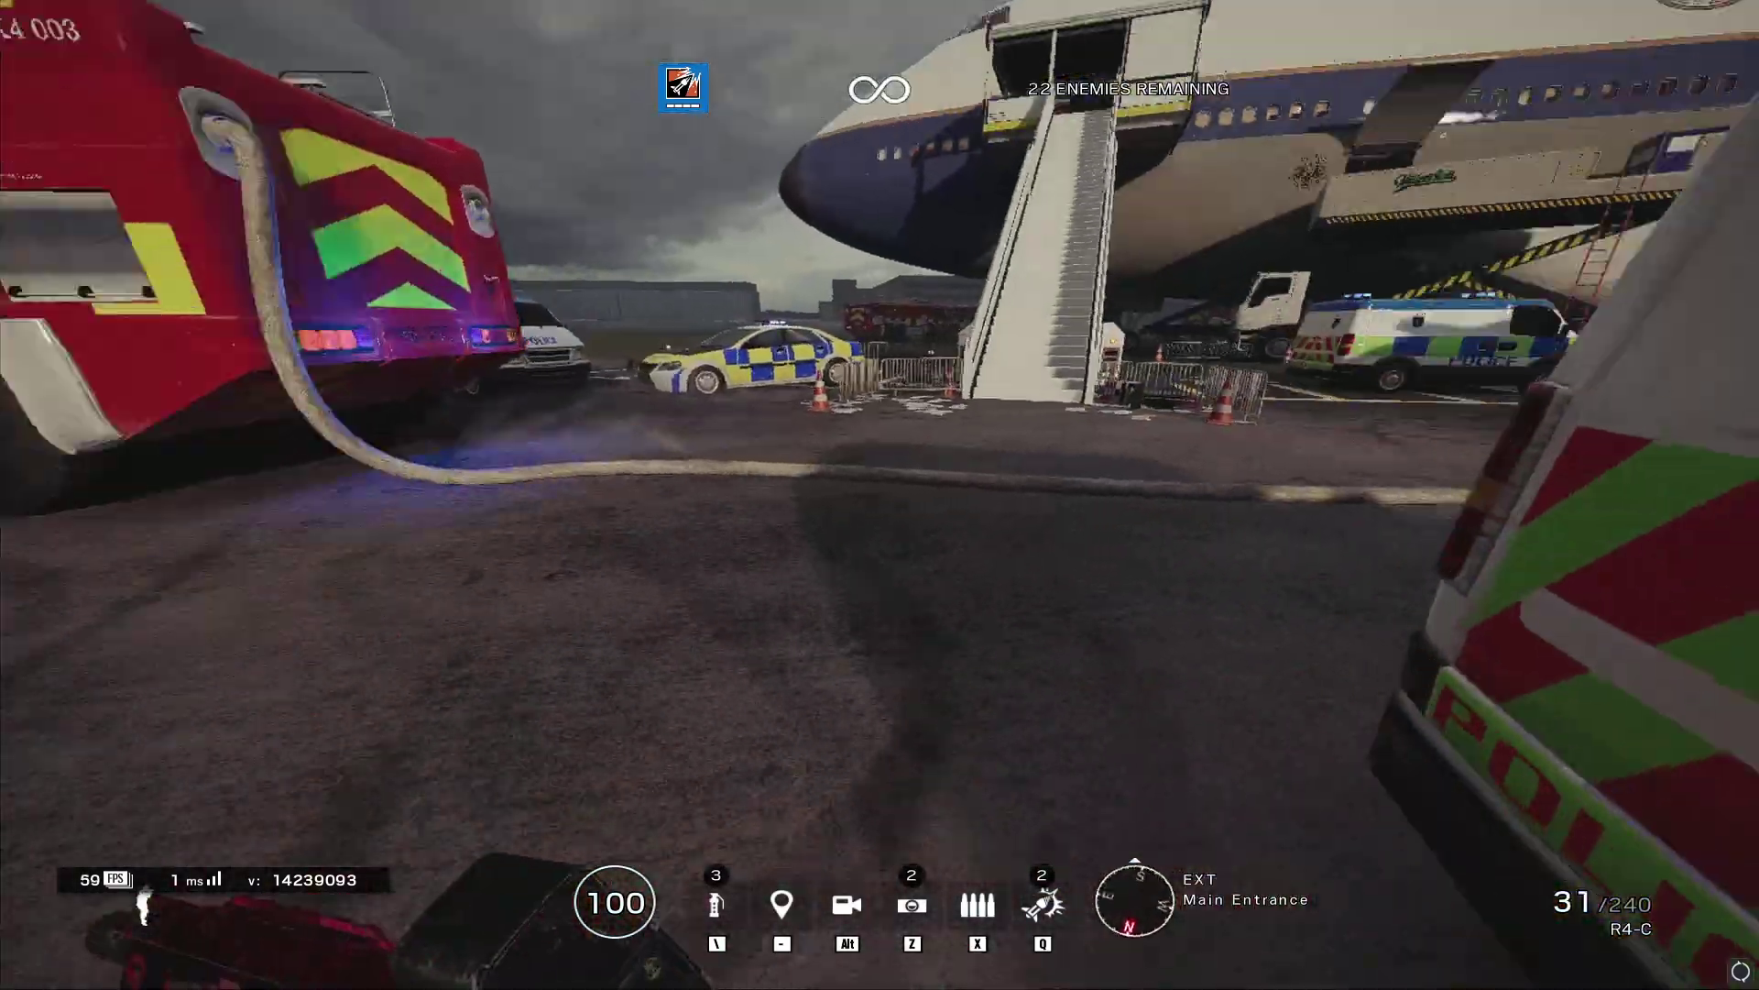
pyautogui.press('w')
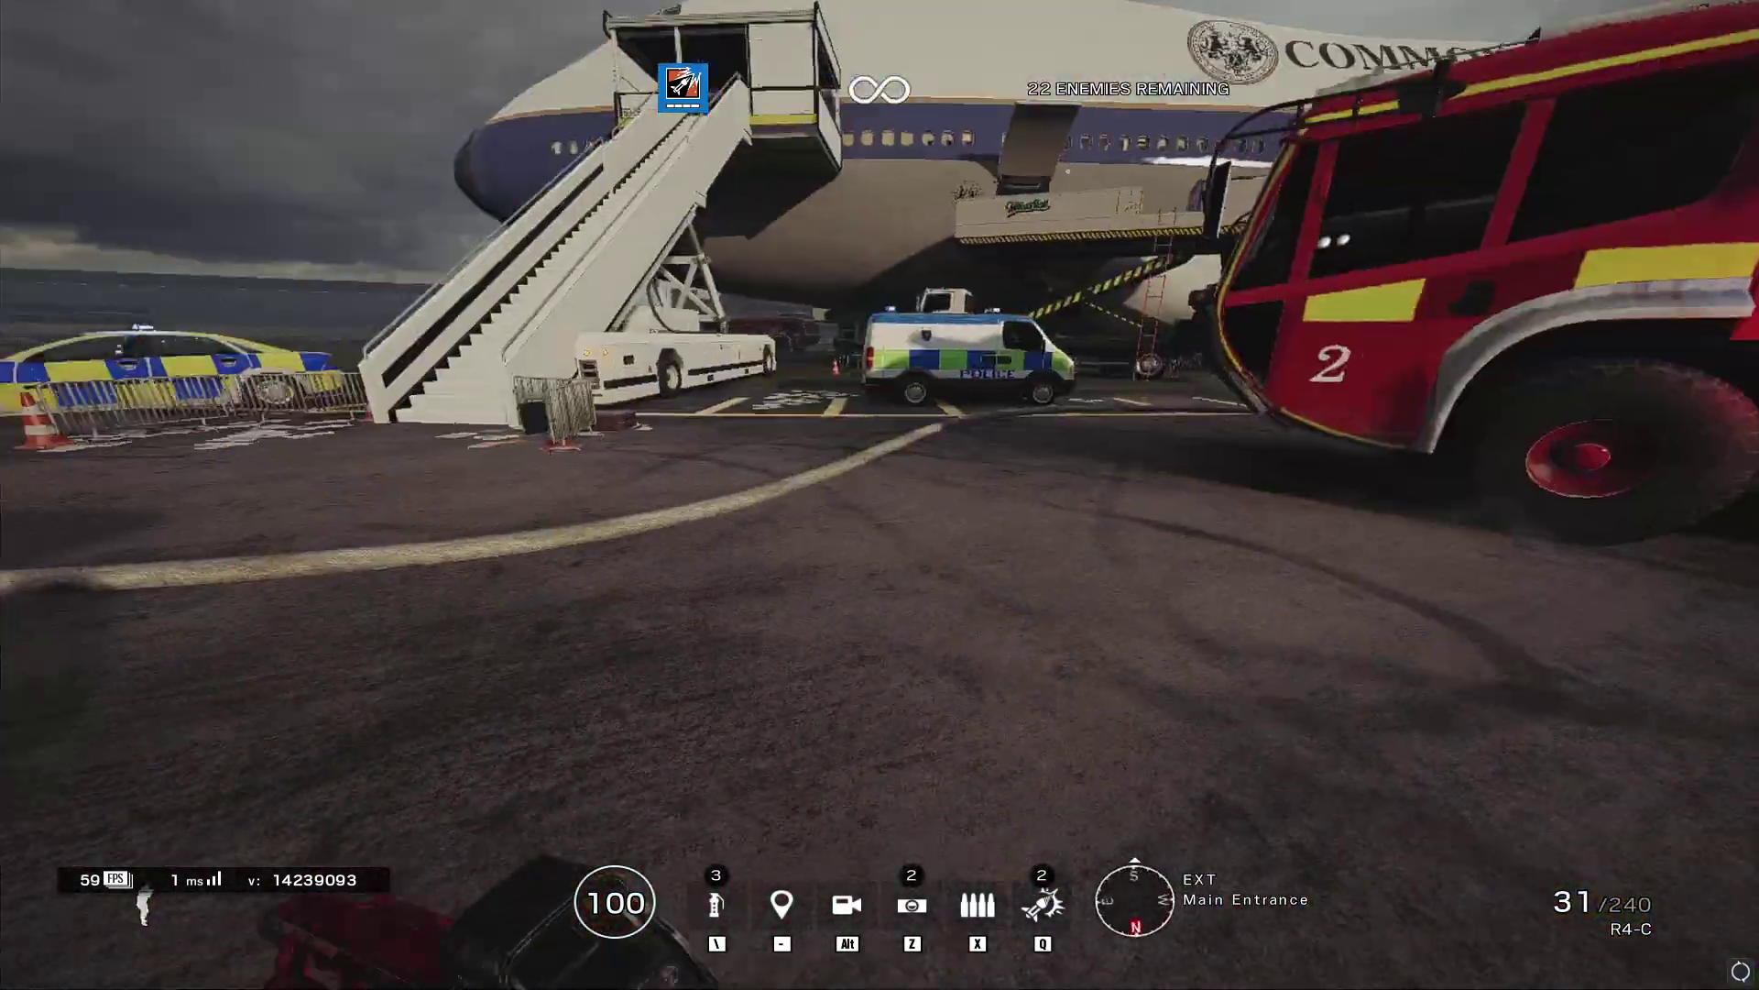
pyautogui.press('w')
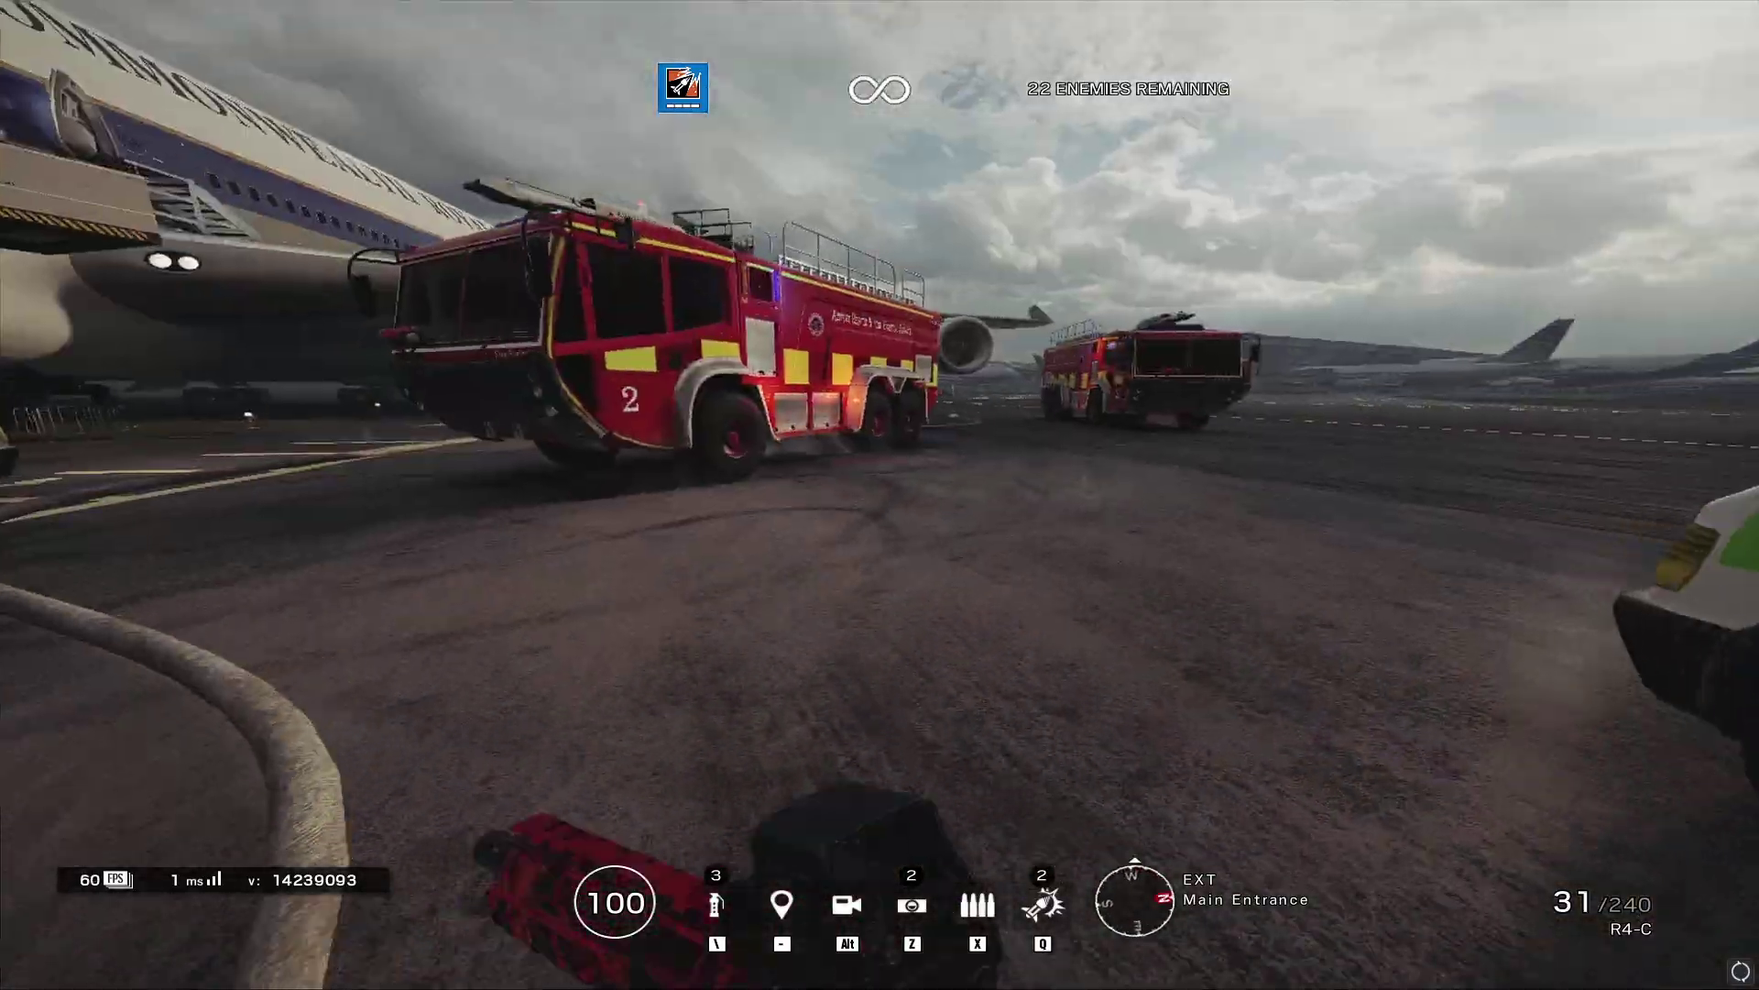
pyautogui.press('w')
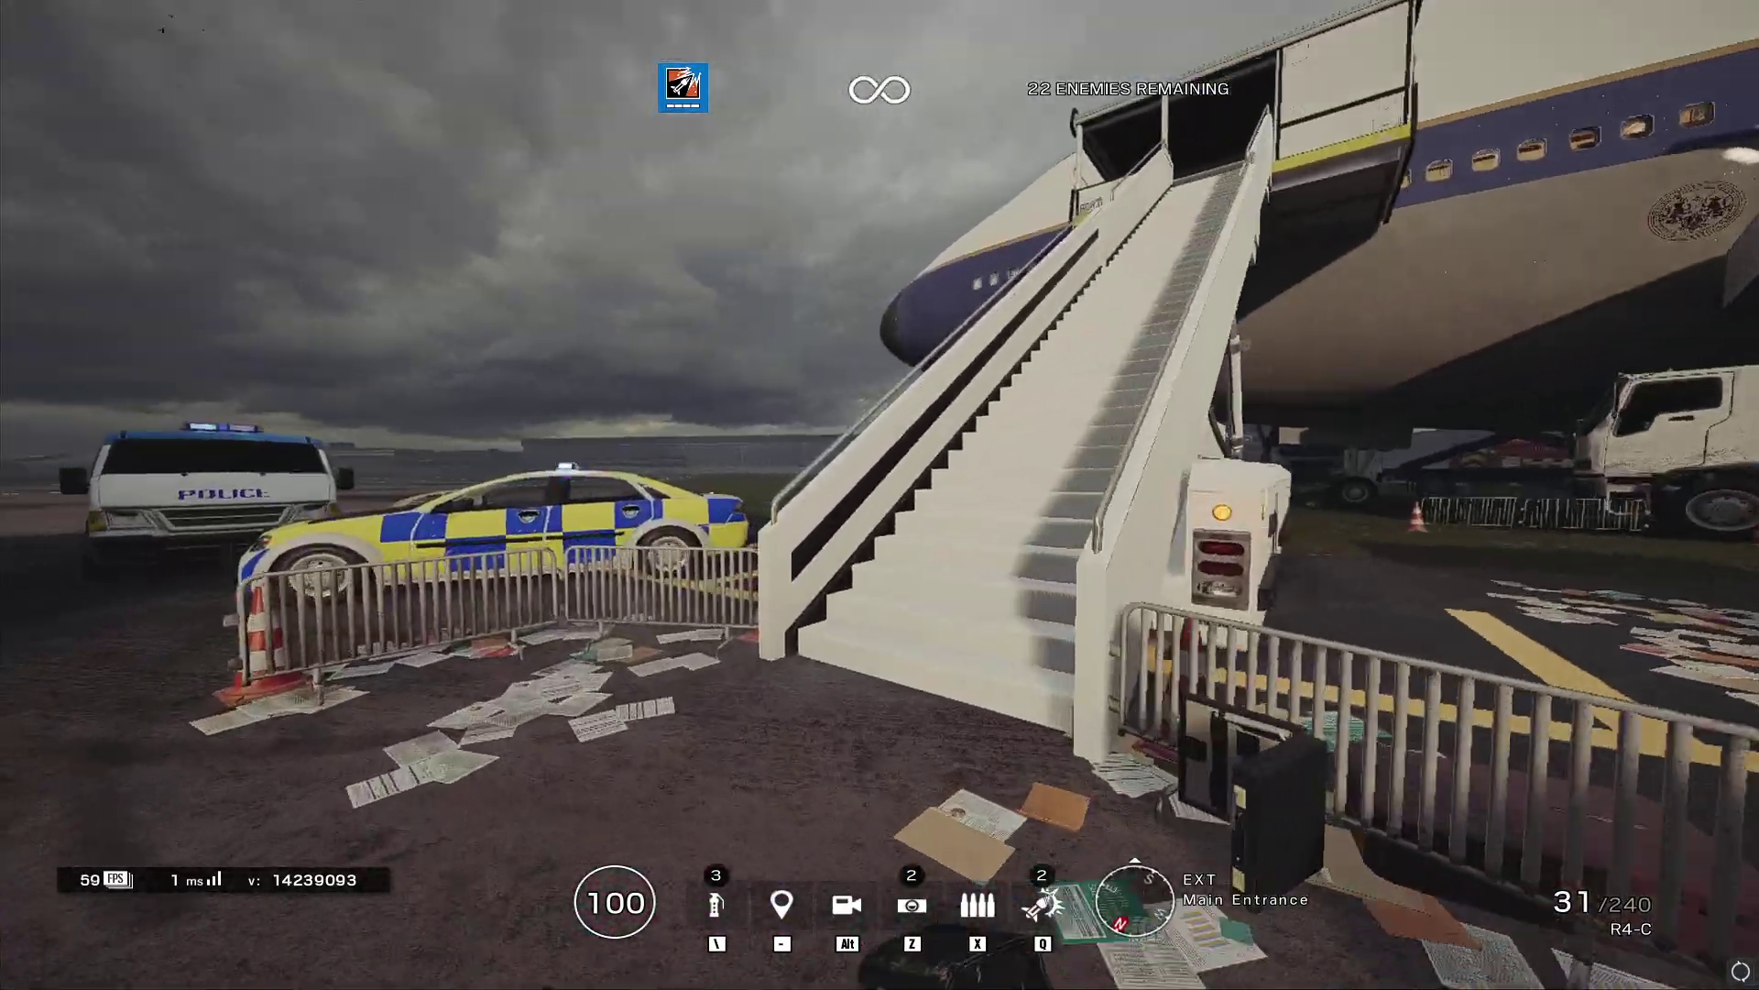
pyautogui.rightClick(880, 496)
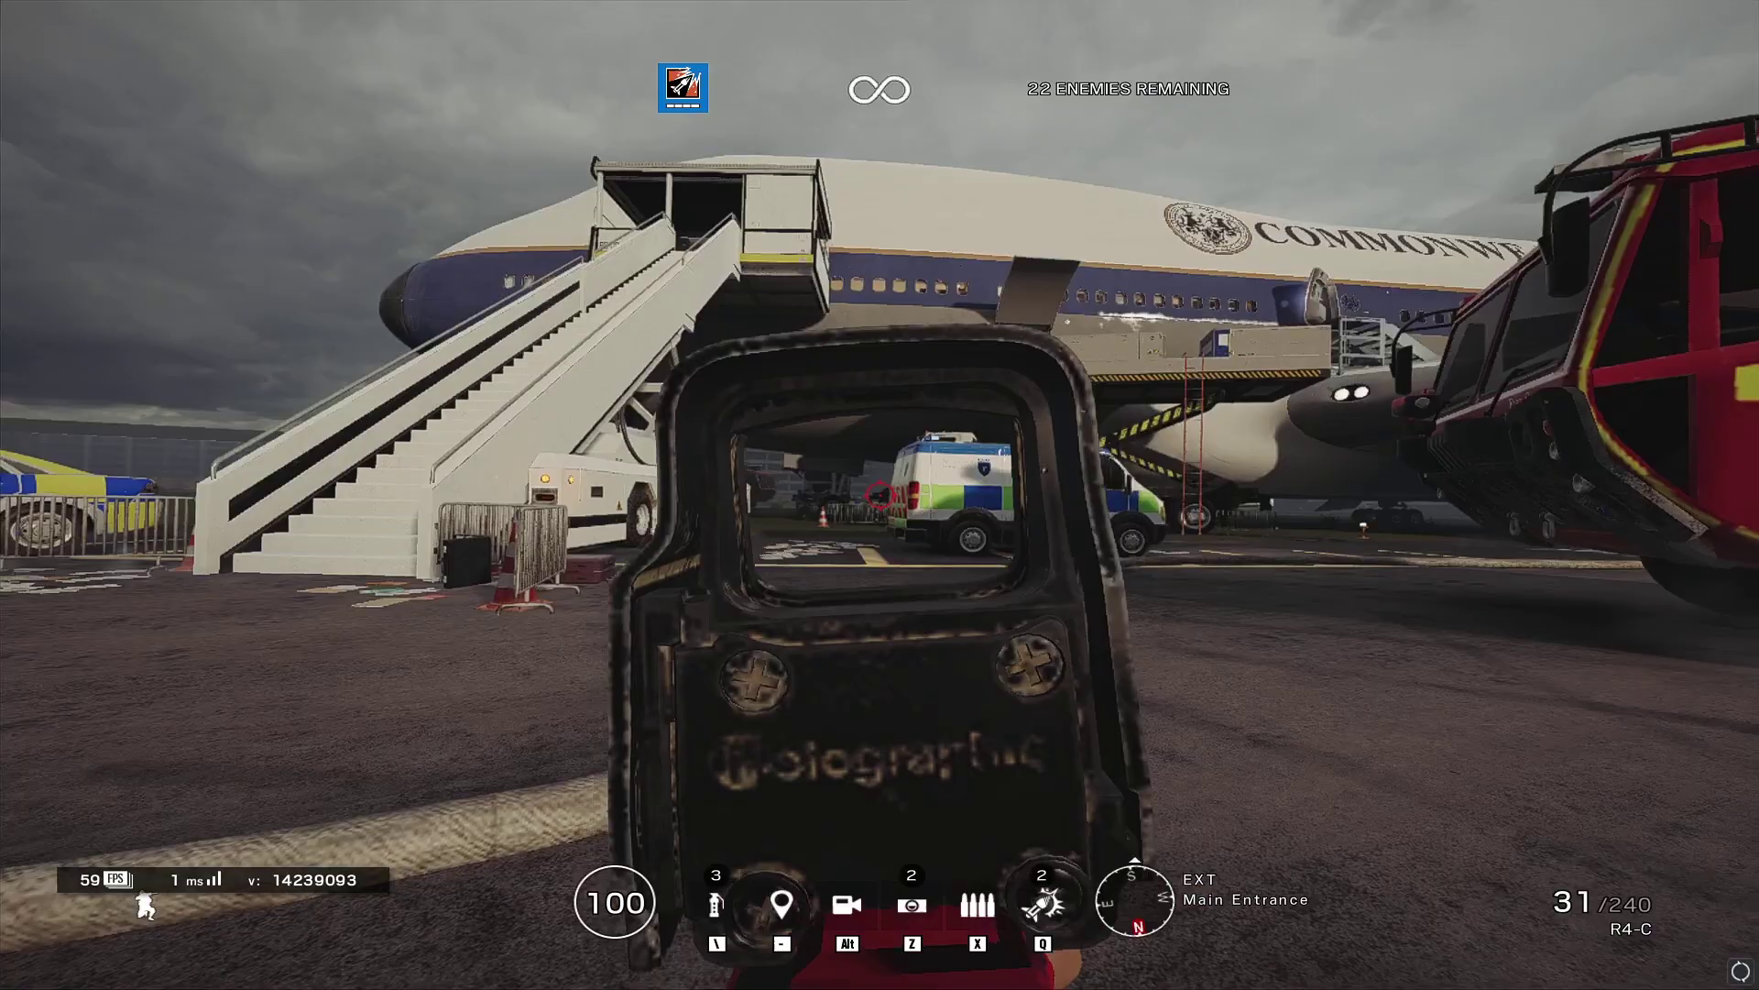
pyautogui.press('w')
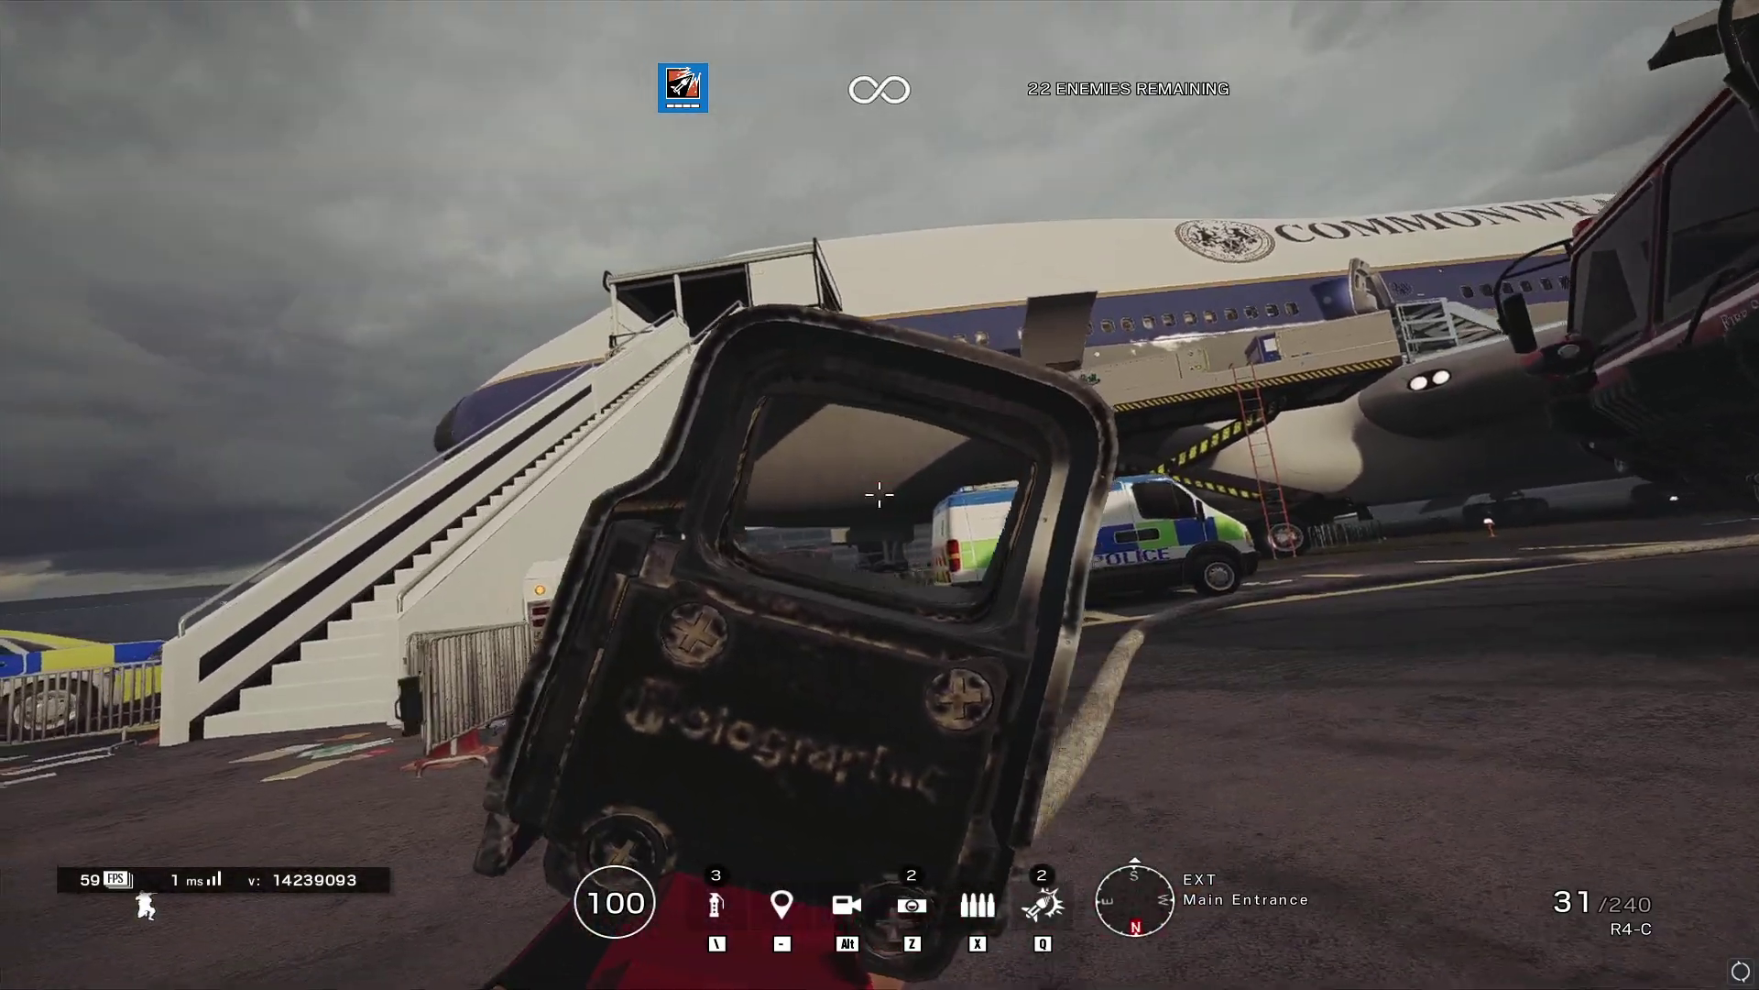
pyautogui.rightClick(880, 495)
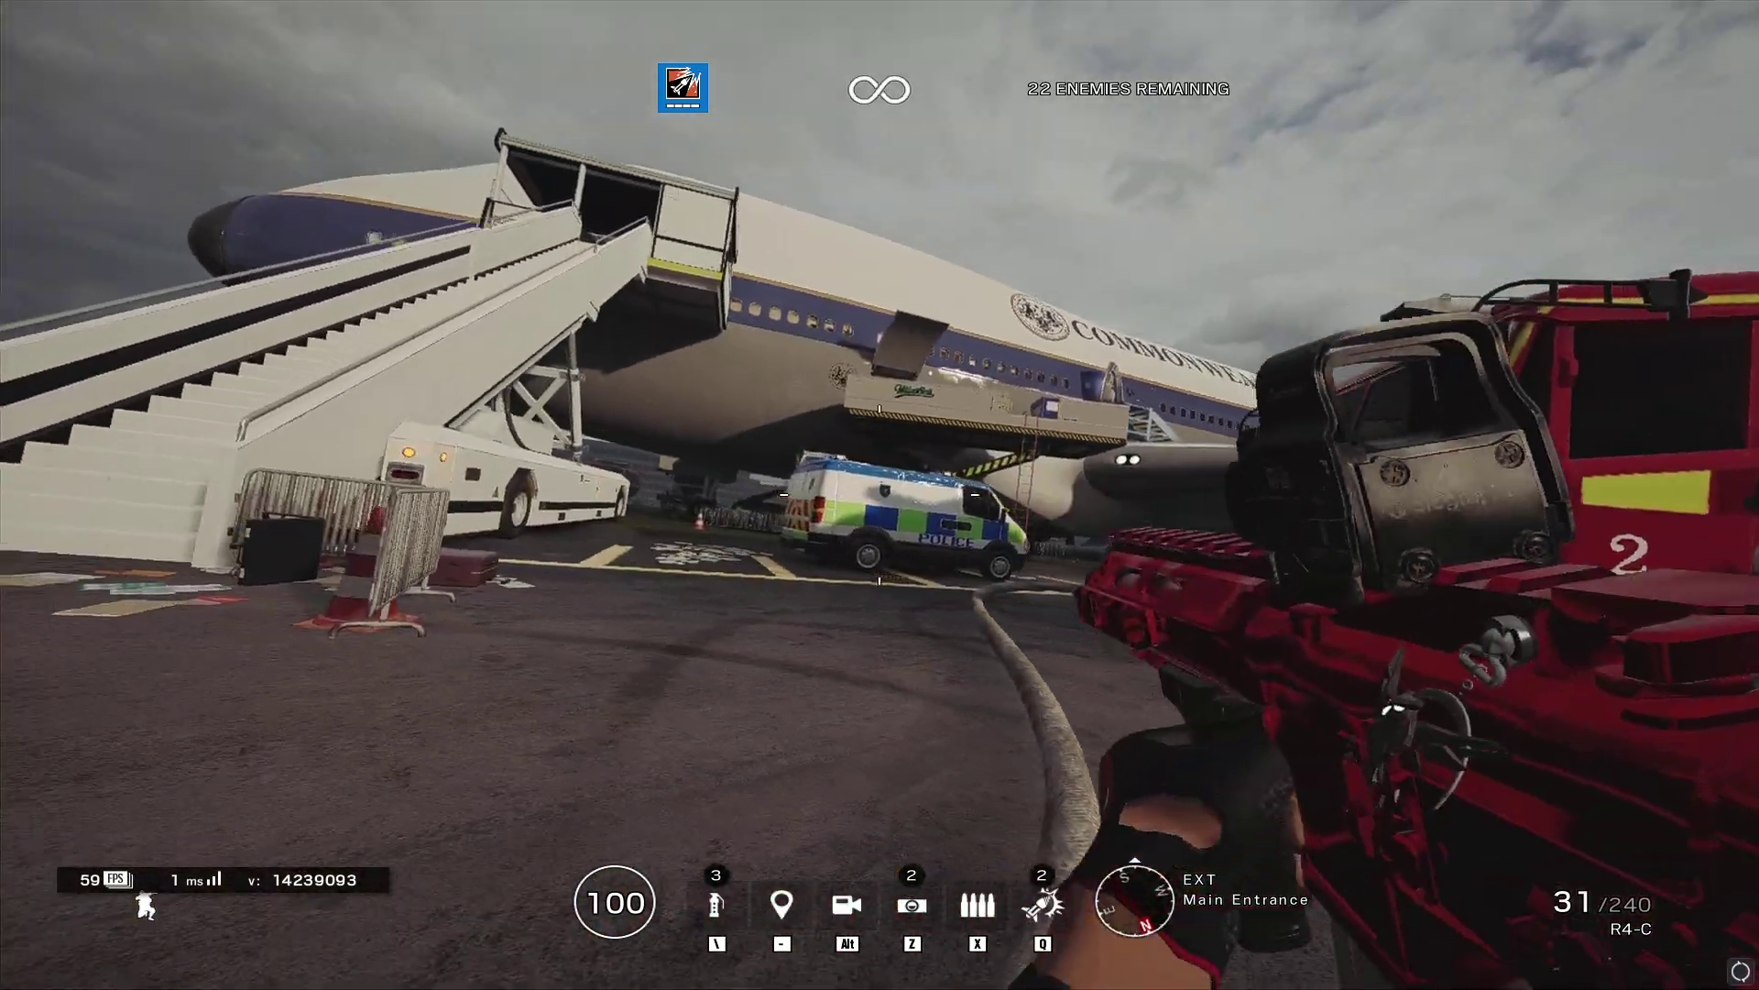
pyautogui.press('Escape')
# - Set the Display aspect ratio to 3:2 and return to the match
pyautogui.click(1272, 227)
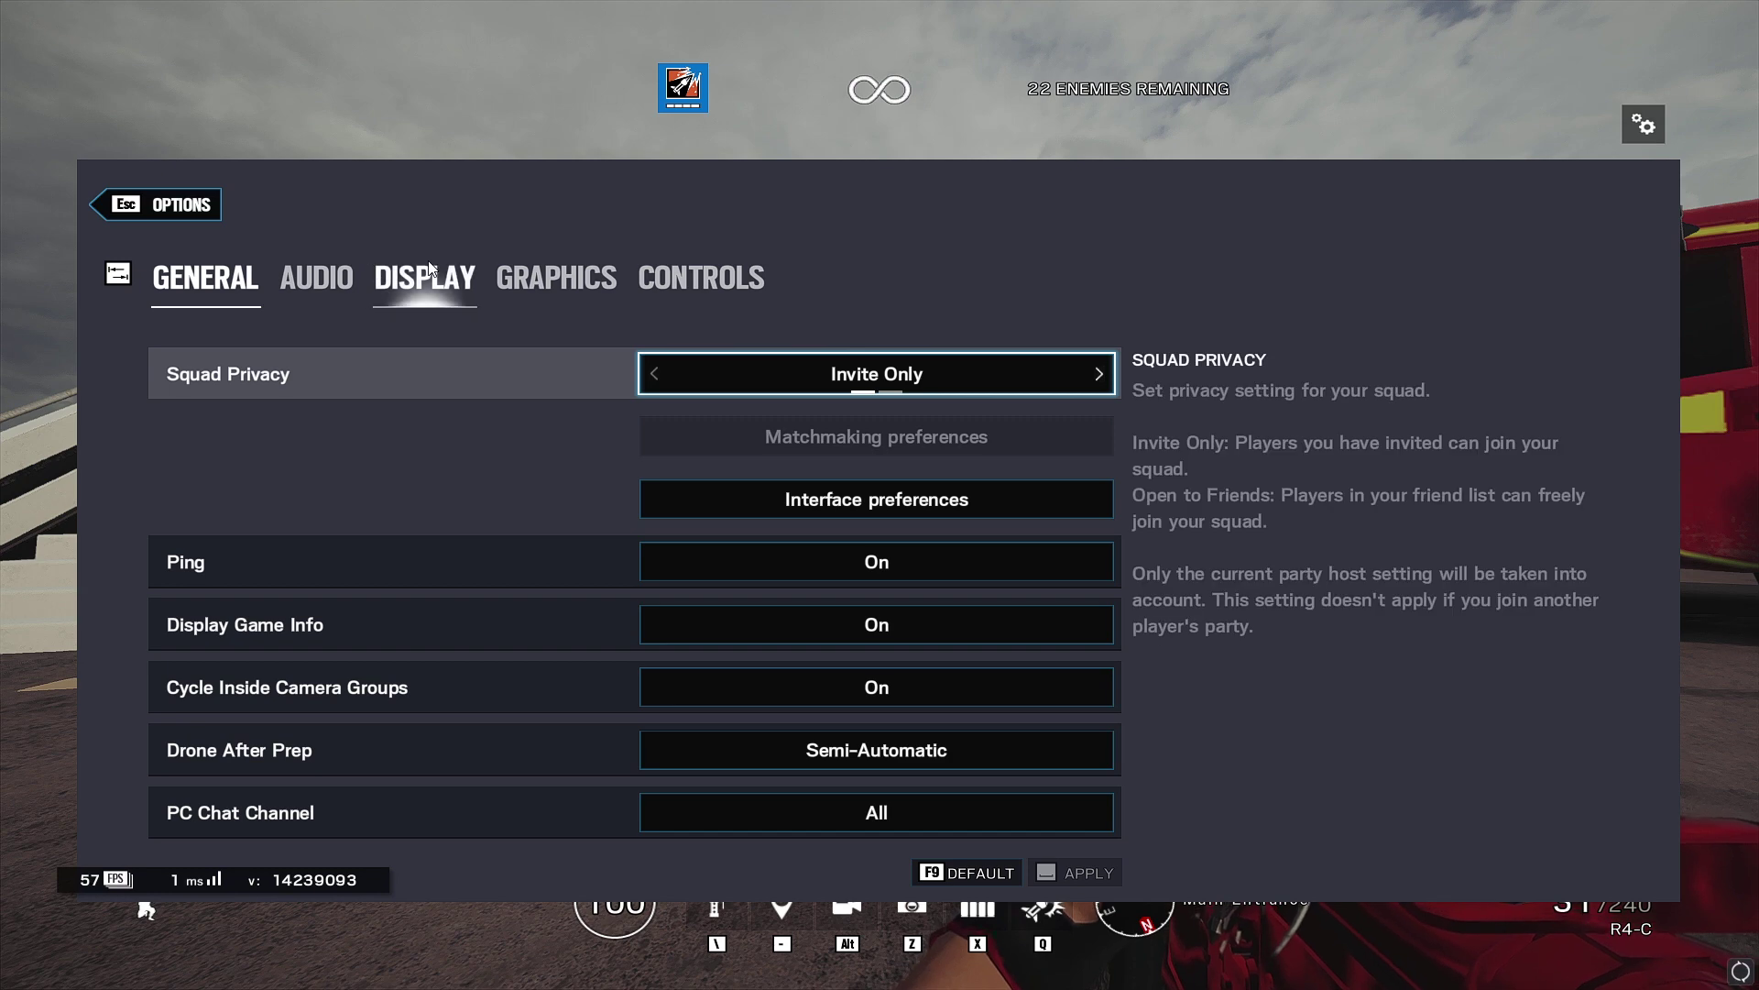
pyautogui.click(429, 270)
pyautogui.click(962, 624)
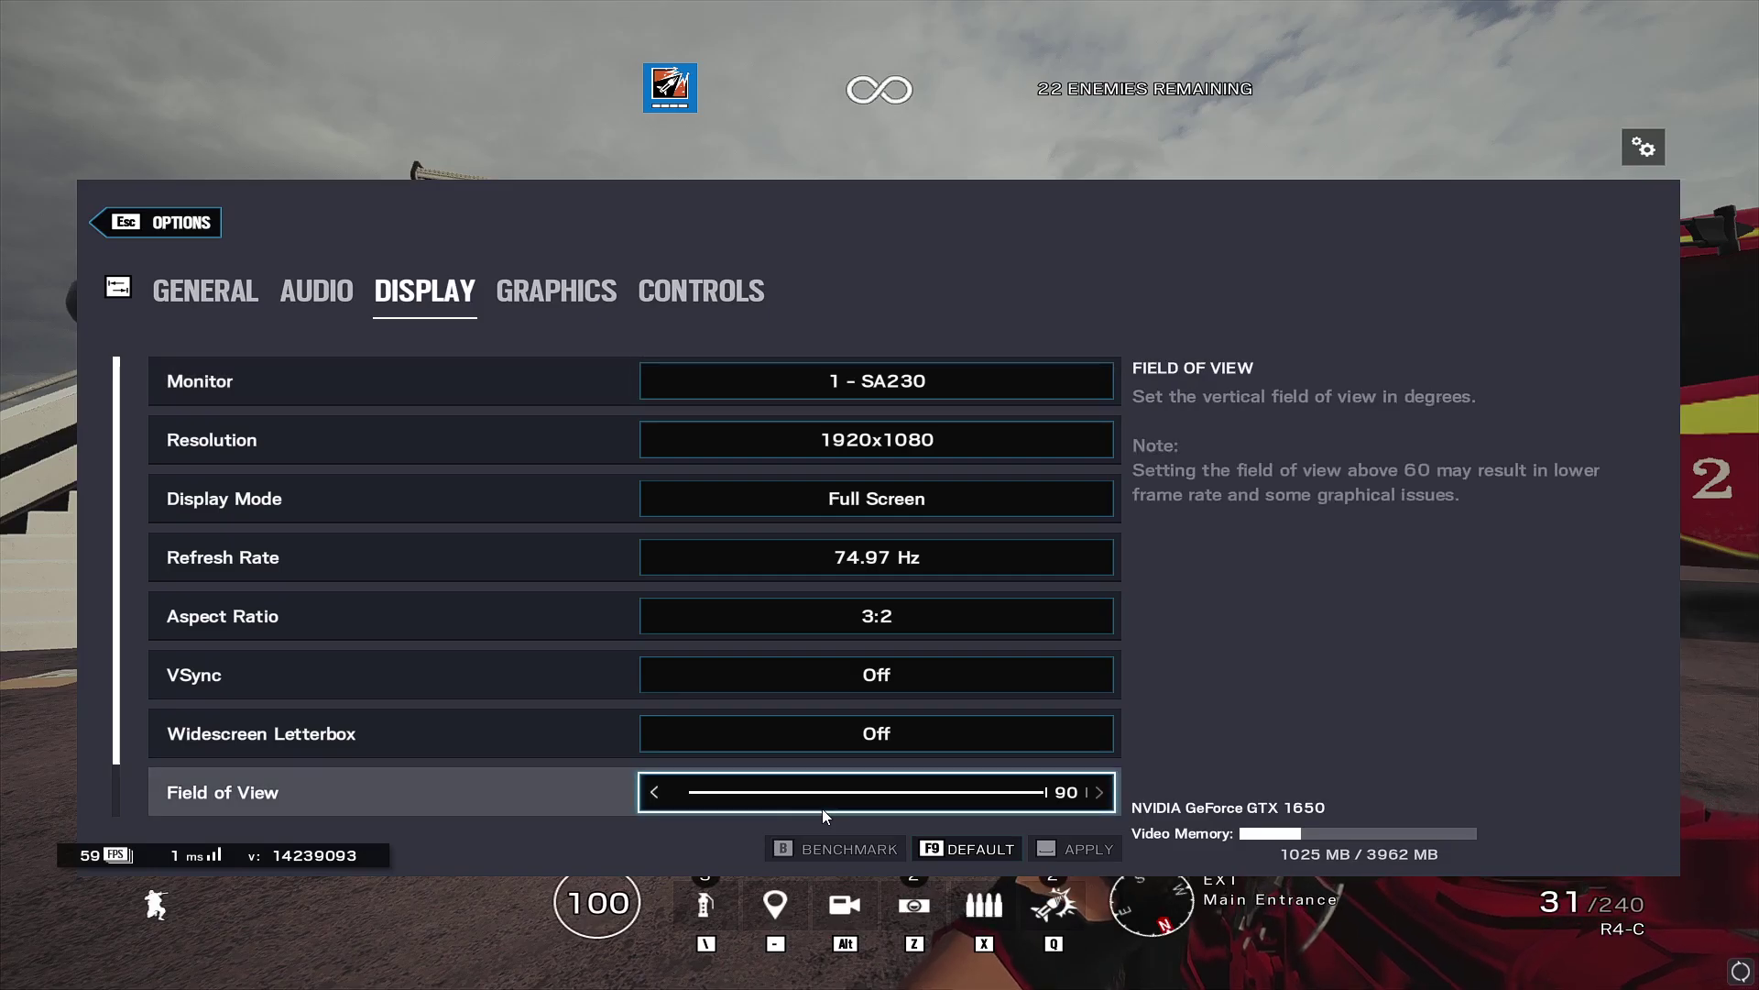
pyautogui.press('Escape')
pyautogui.press('Escape')
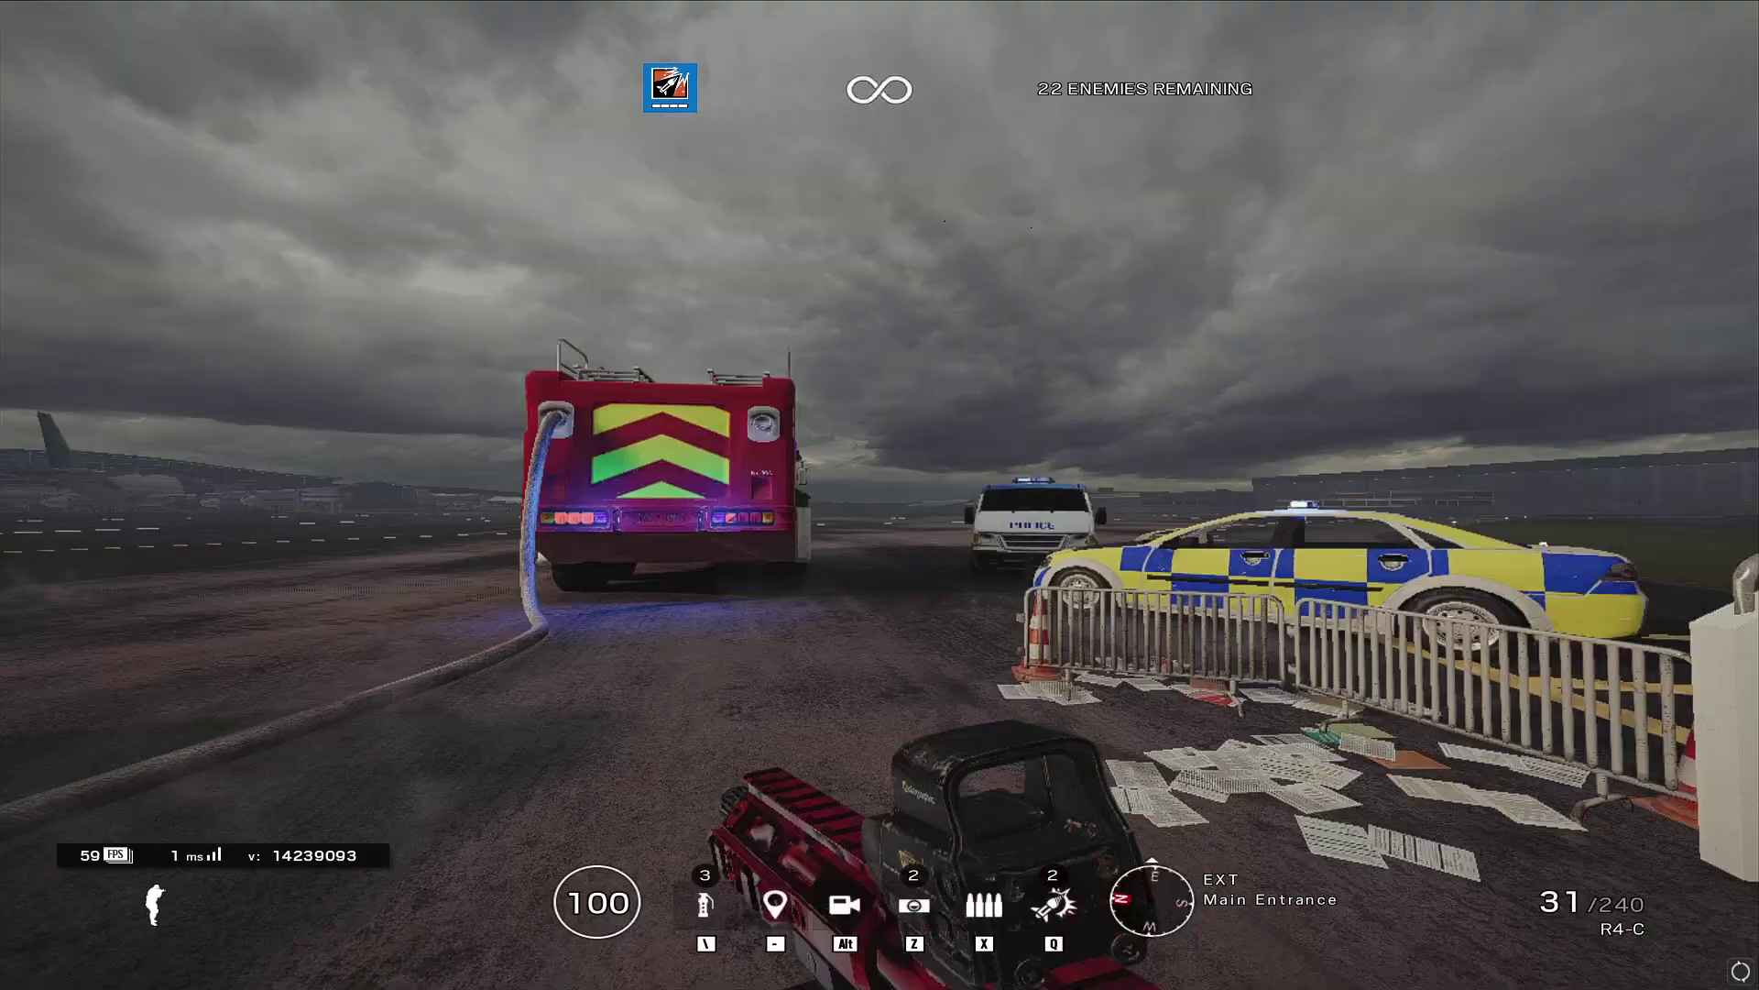
# - Fire a burst and reload near the stairs, then briefly open Options and resume
pyautogui.rightClick(879, 495)
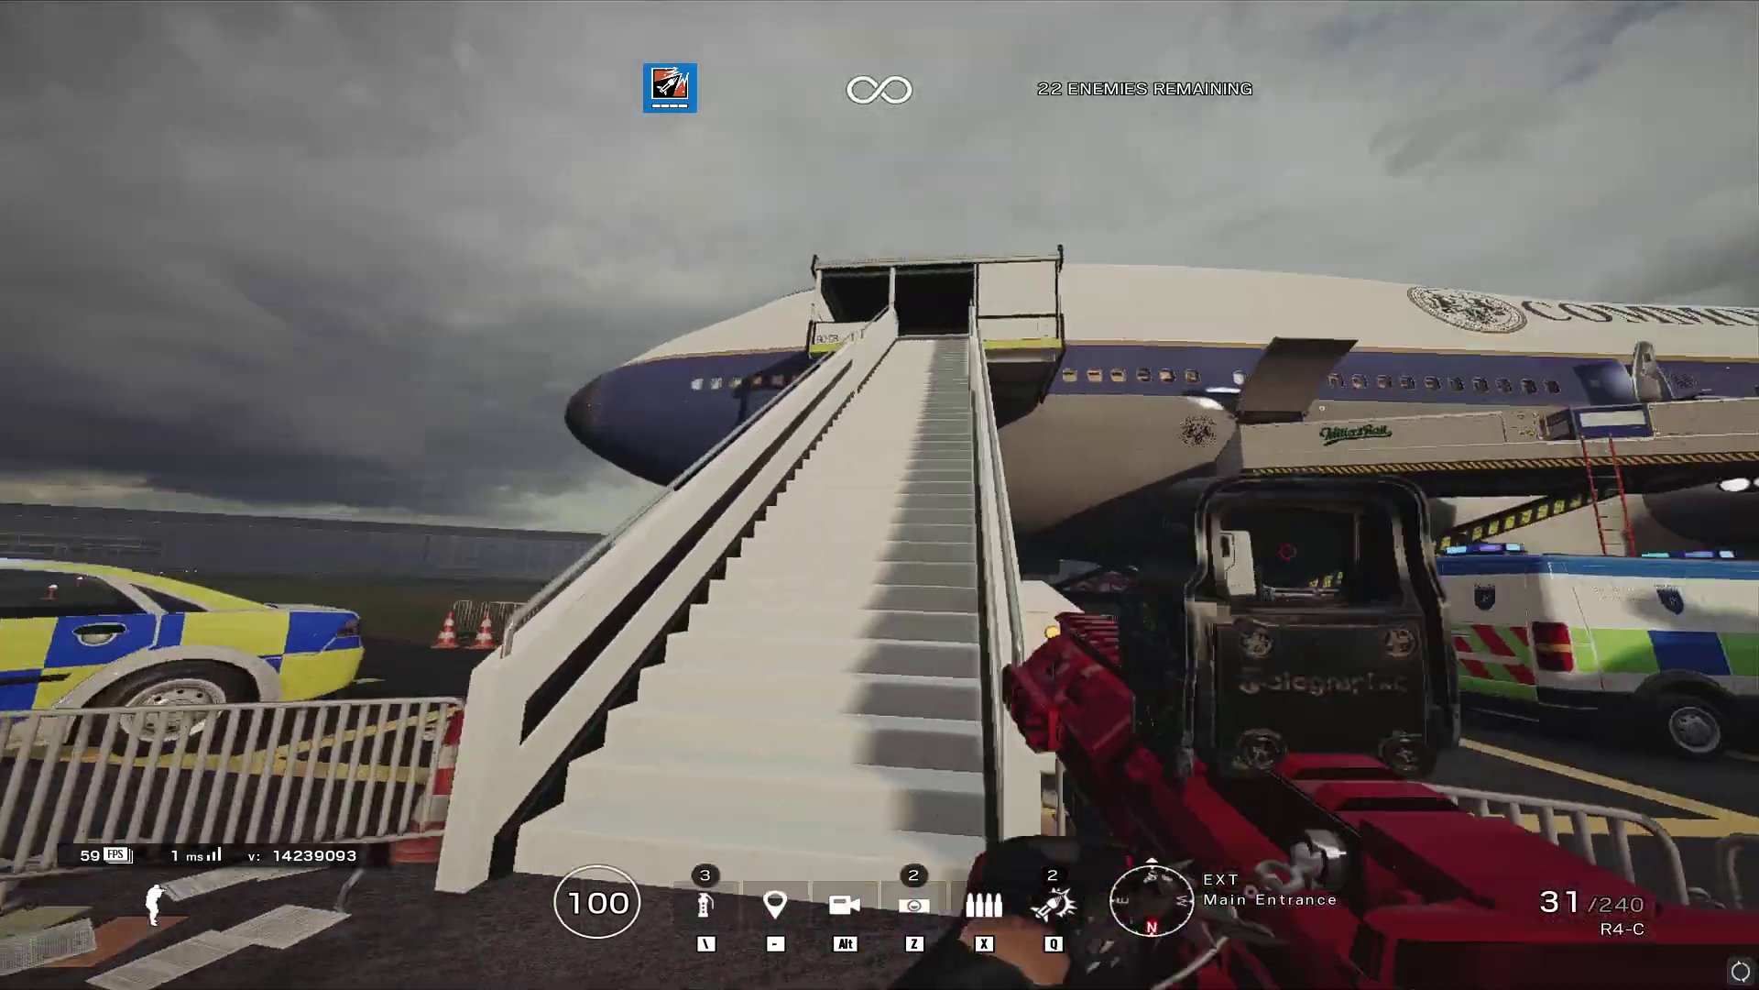
pyautogui.rightClick(879, 495)
pyautogui.click(879, 496)
pyautogui.press('r')
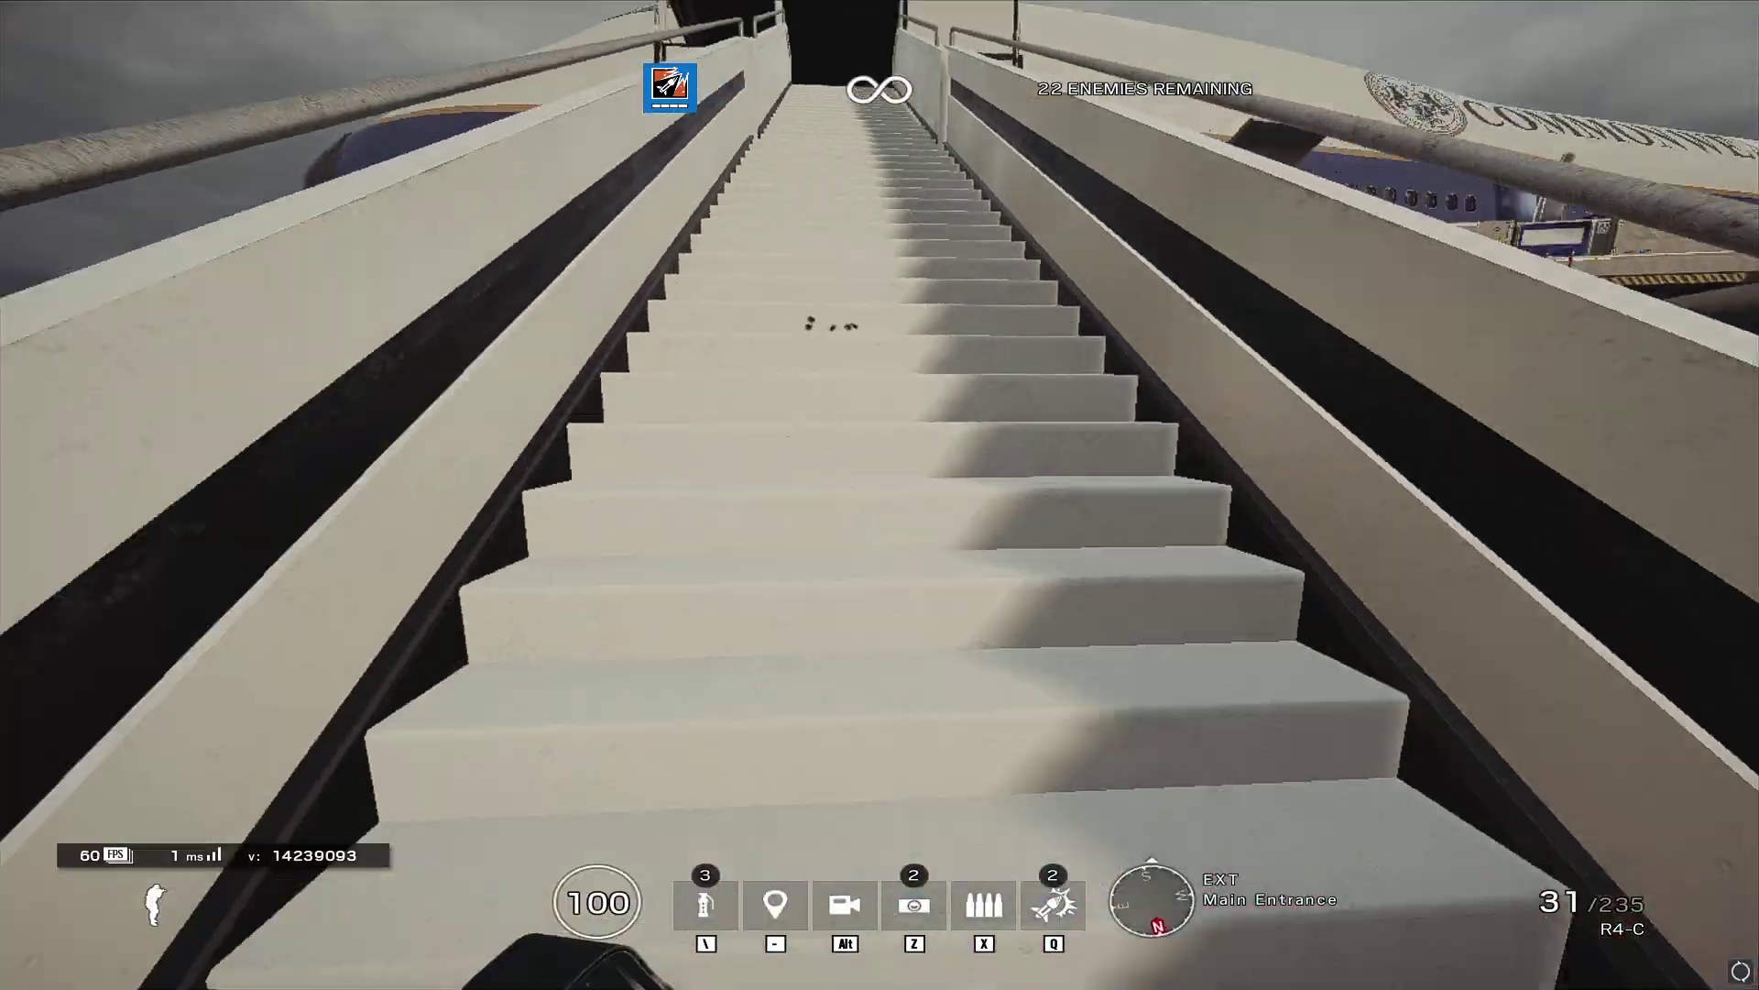
pyautogui.press('Escape')
pyautogui.click(1202, 250)
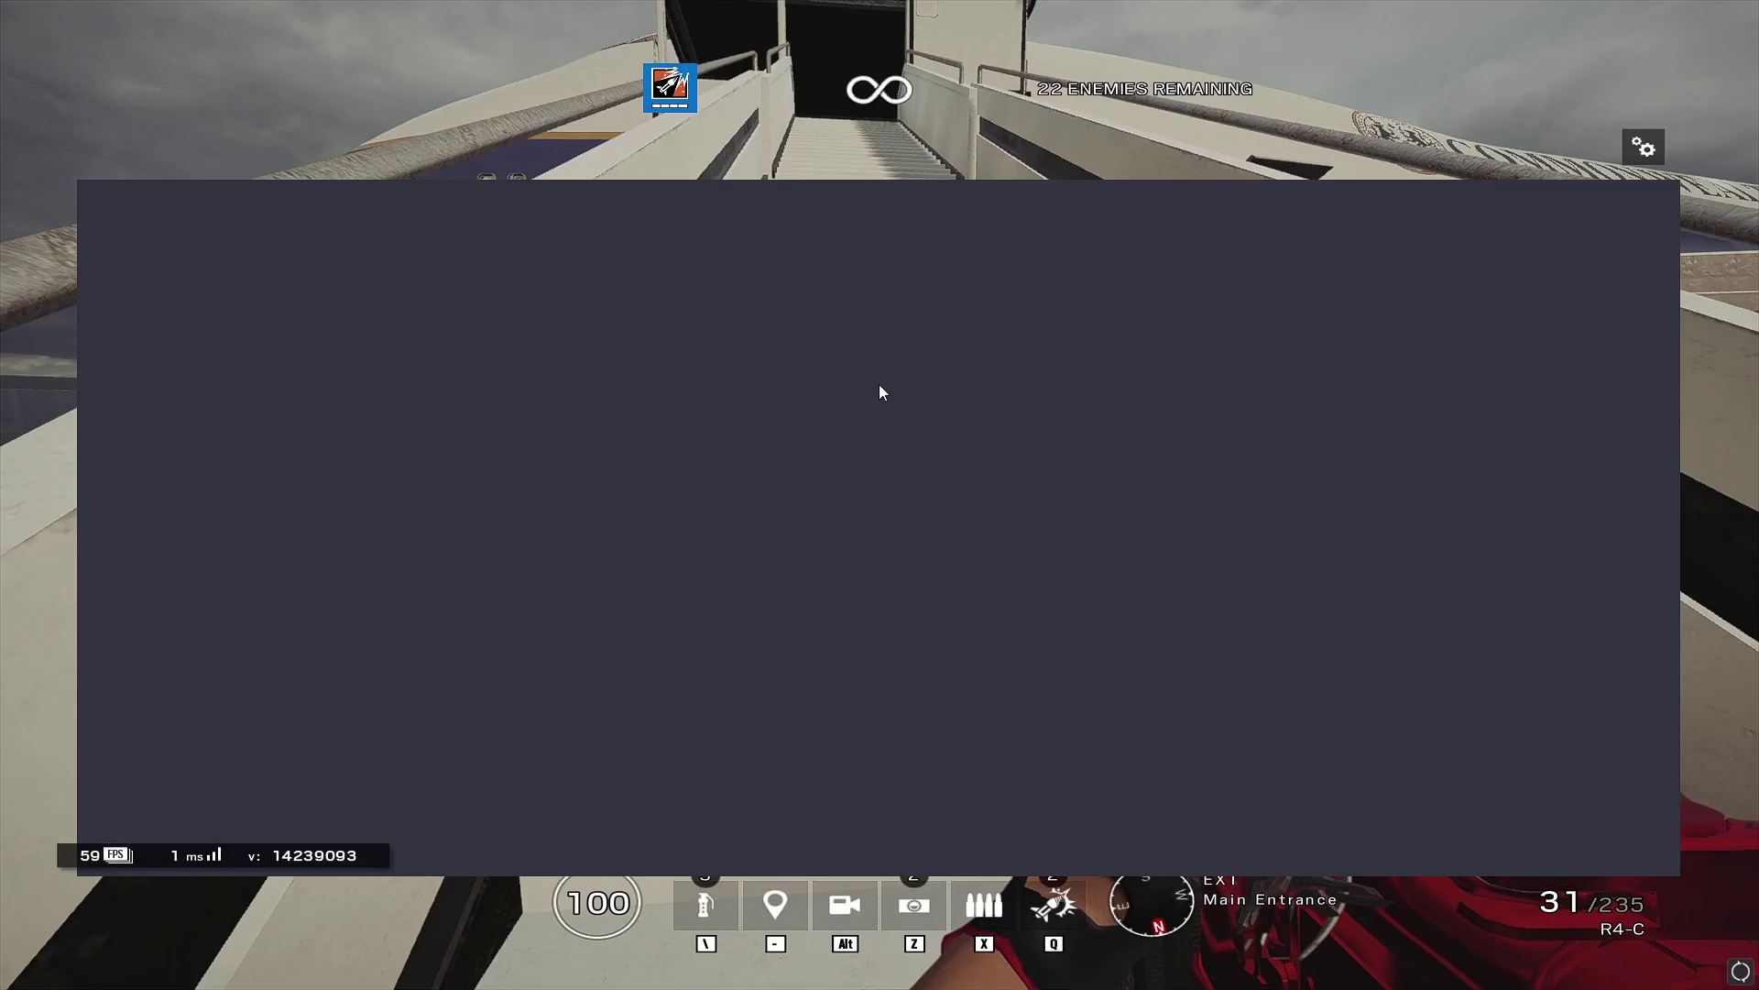
pyautogui.press('Escape')
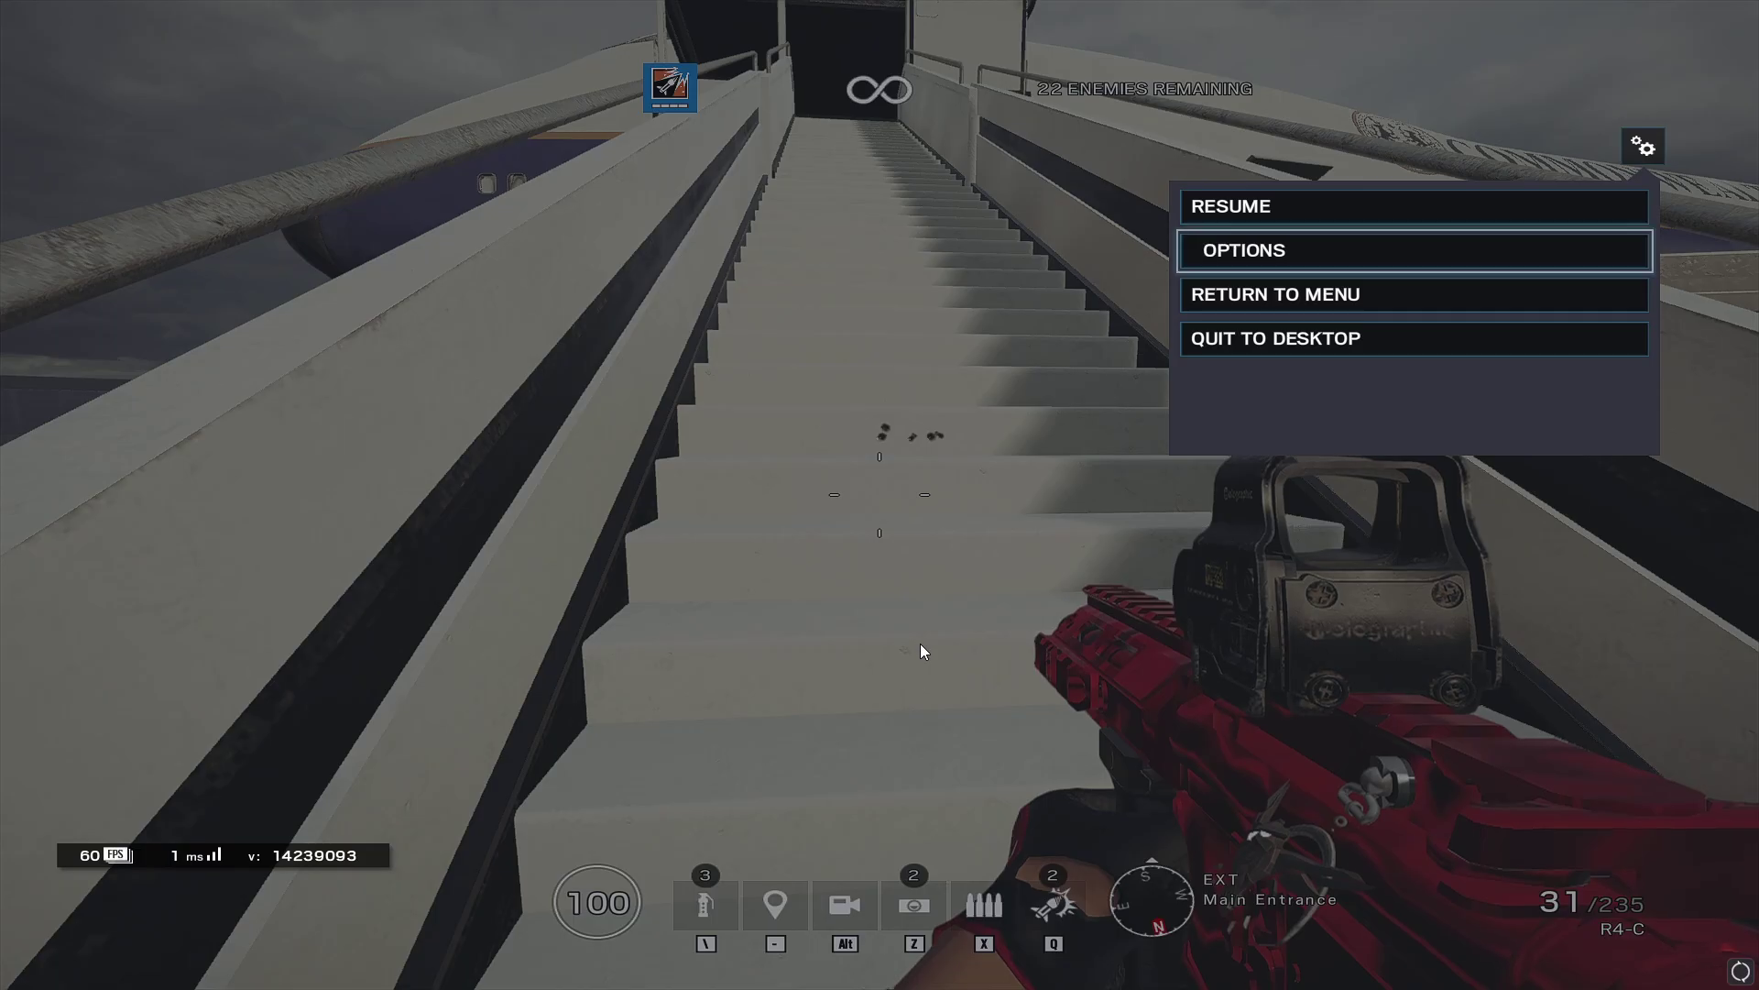
pyautogui.press('Escape')
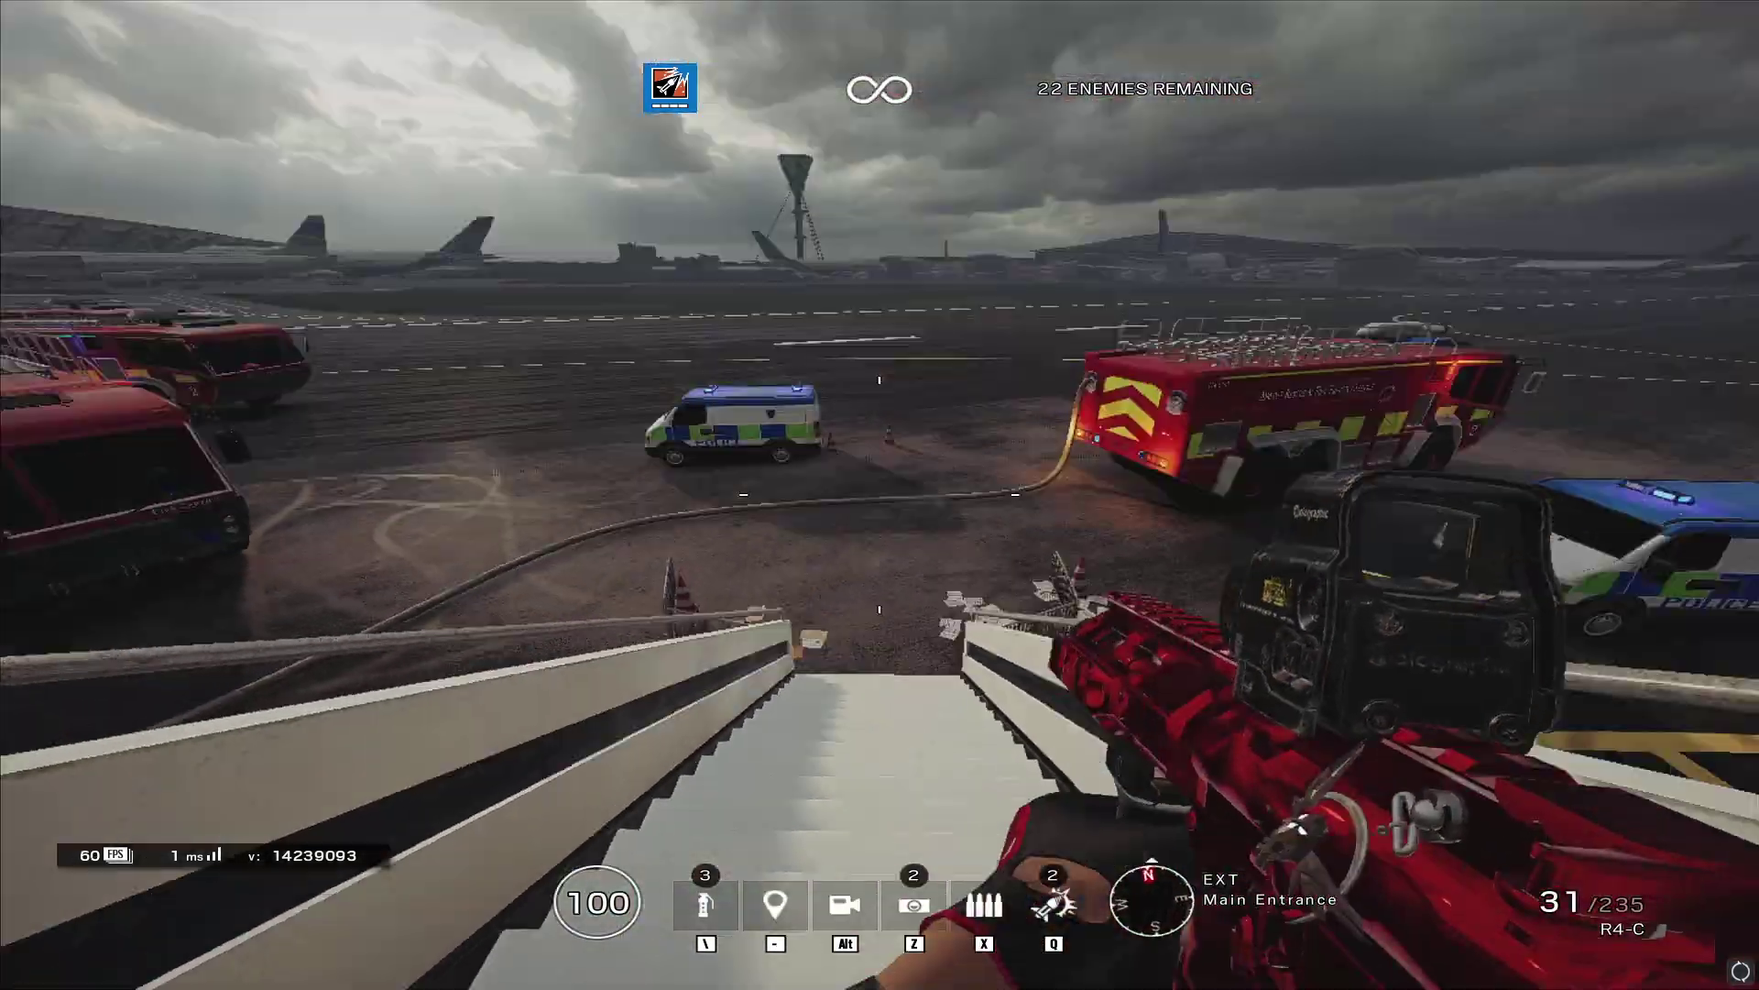
# - Fire several shots out over the airfield and reload
pyautogui.rightClick(880, 494)
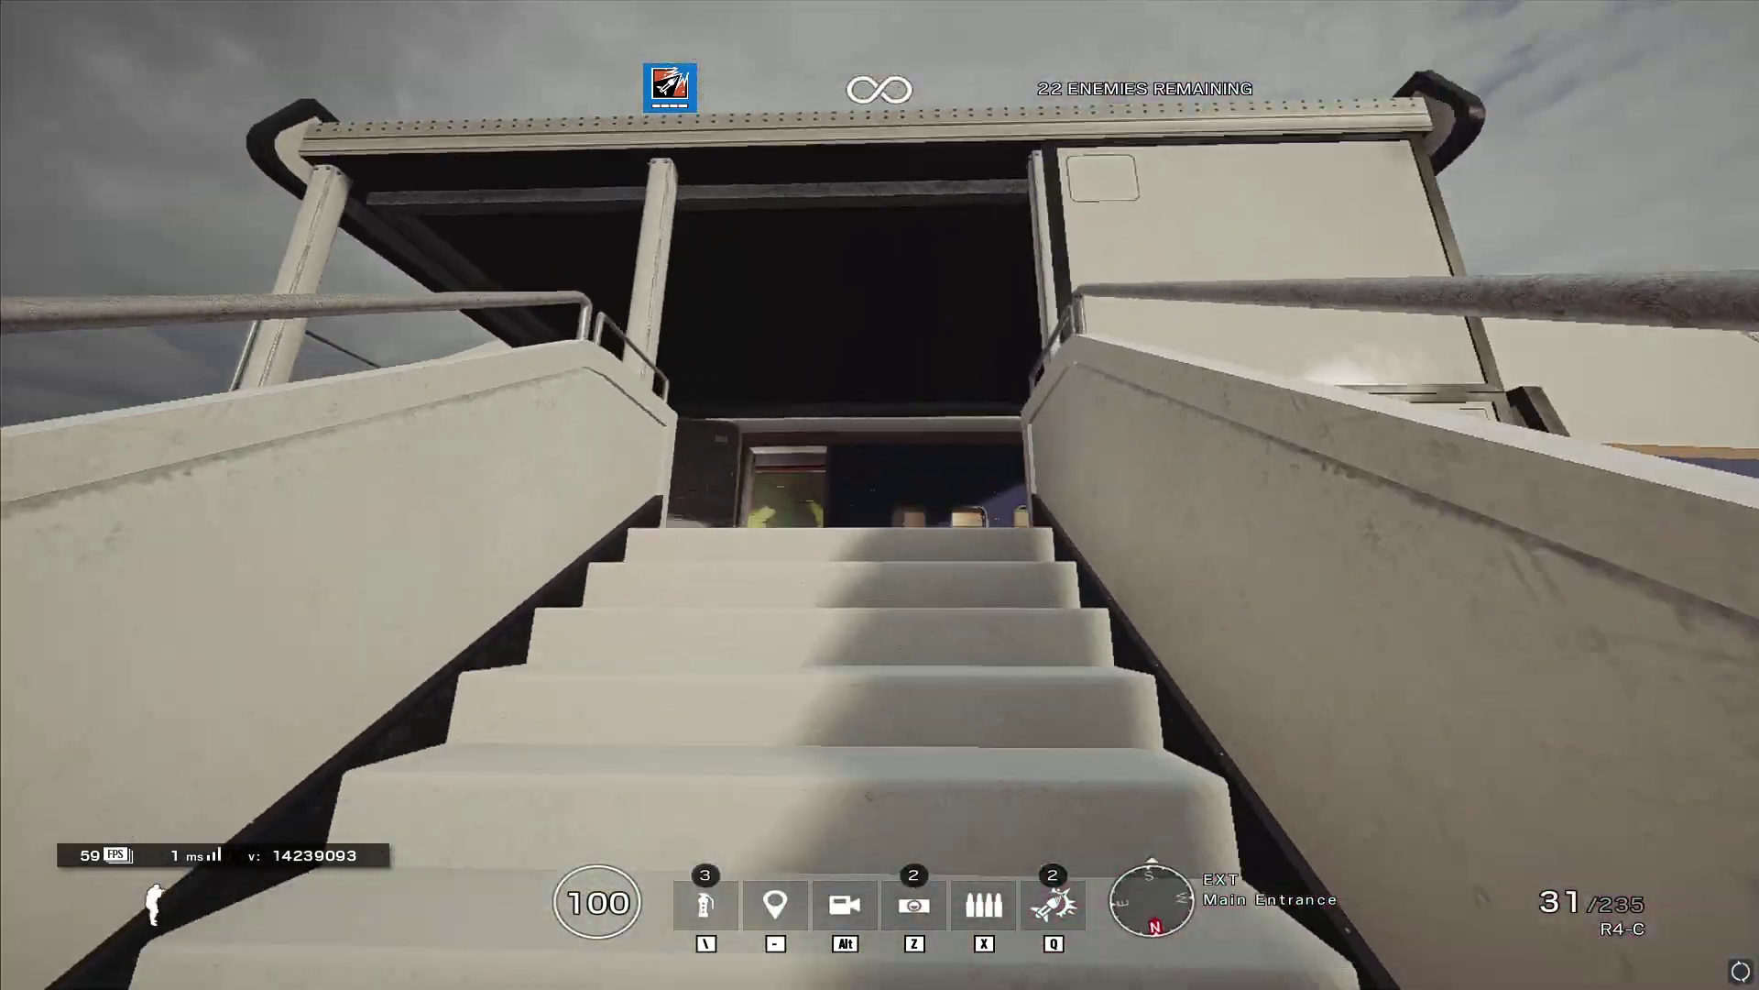
pyautogui.rightClick(881, 496)
pyautogui.click(879, 496)
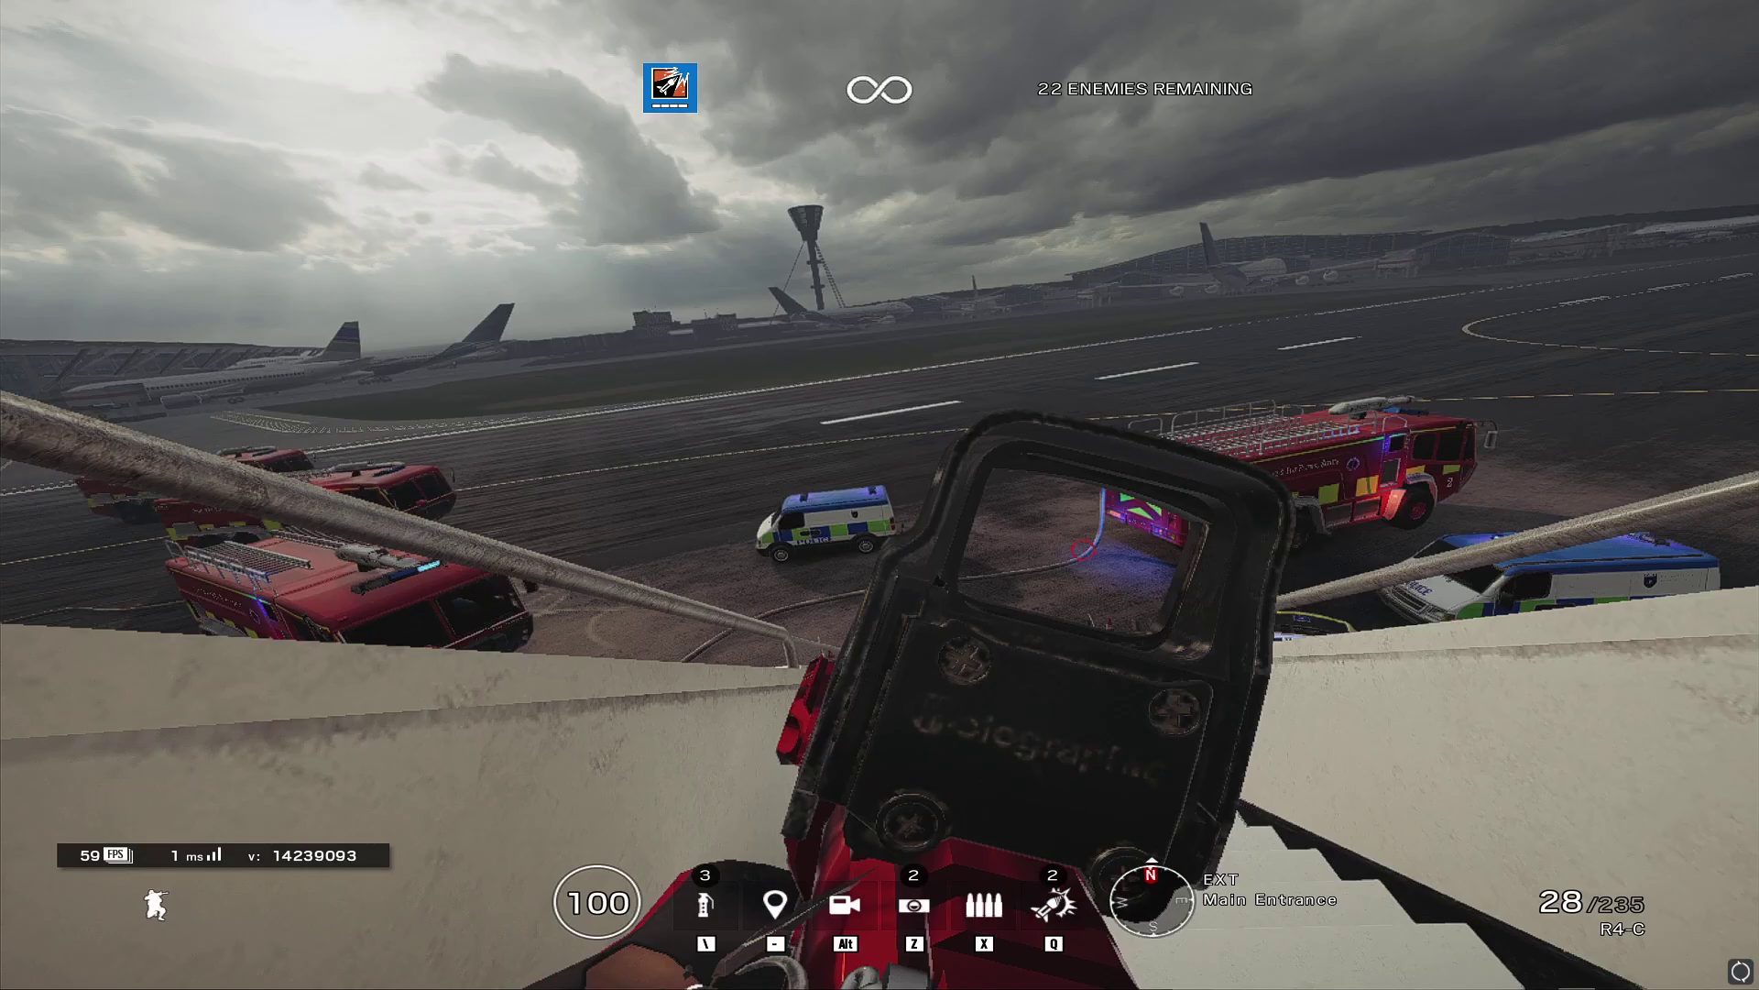
pyautogui.click(880, 495)
pyautogui.rightClick(880, 494)
pyautogui.click(880, 495)
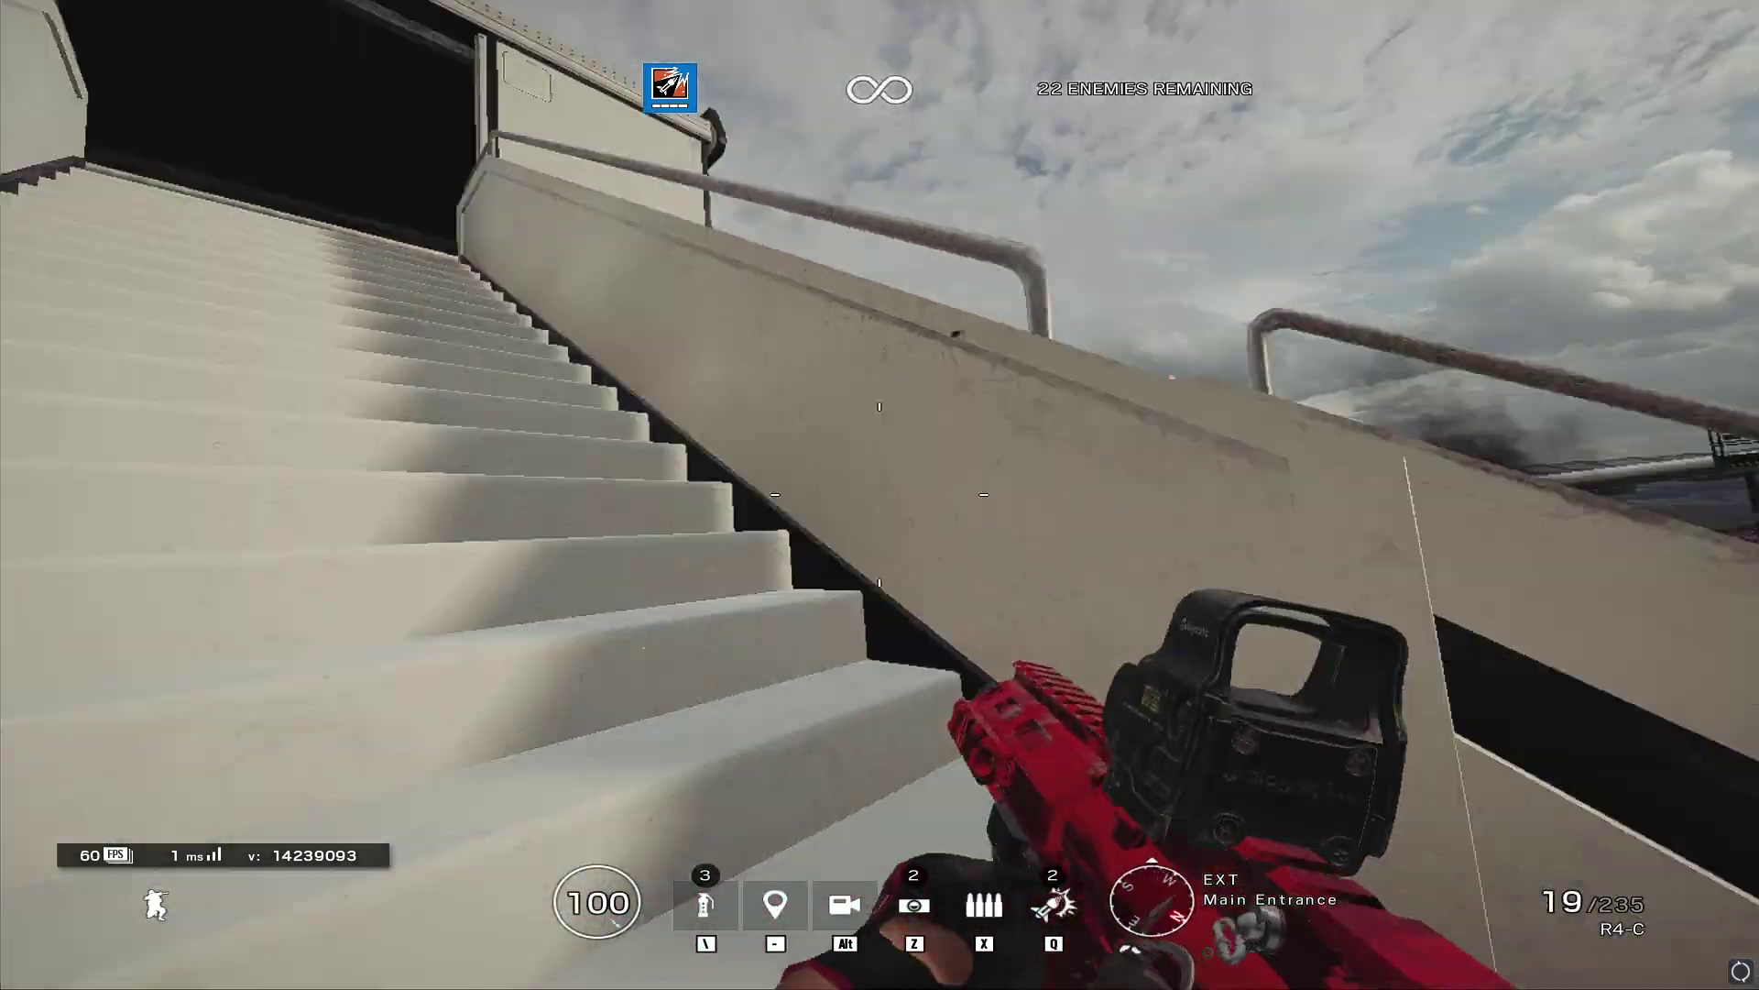
pyautogui.press('r')
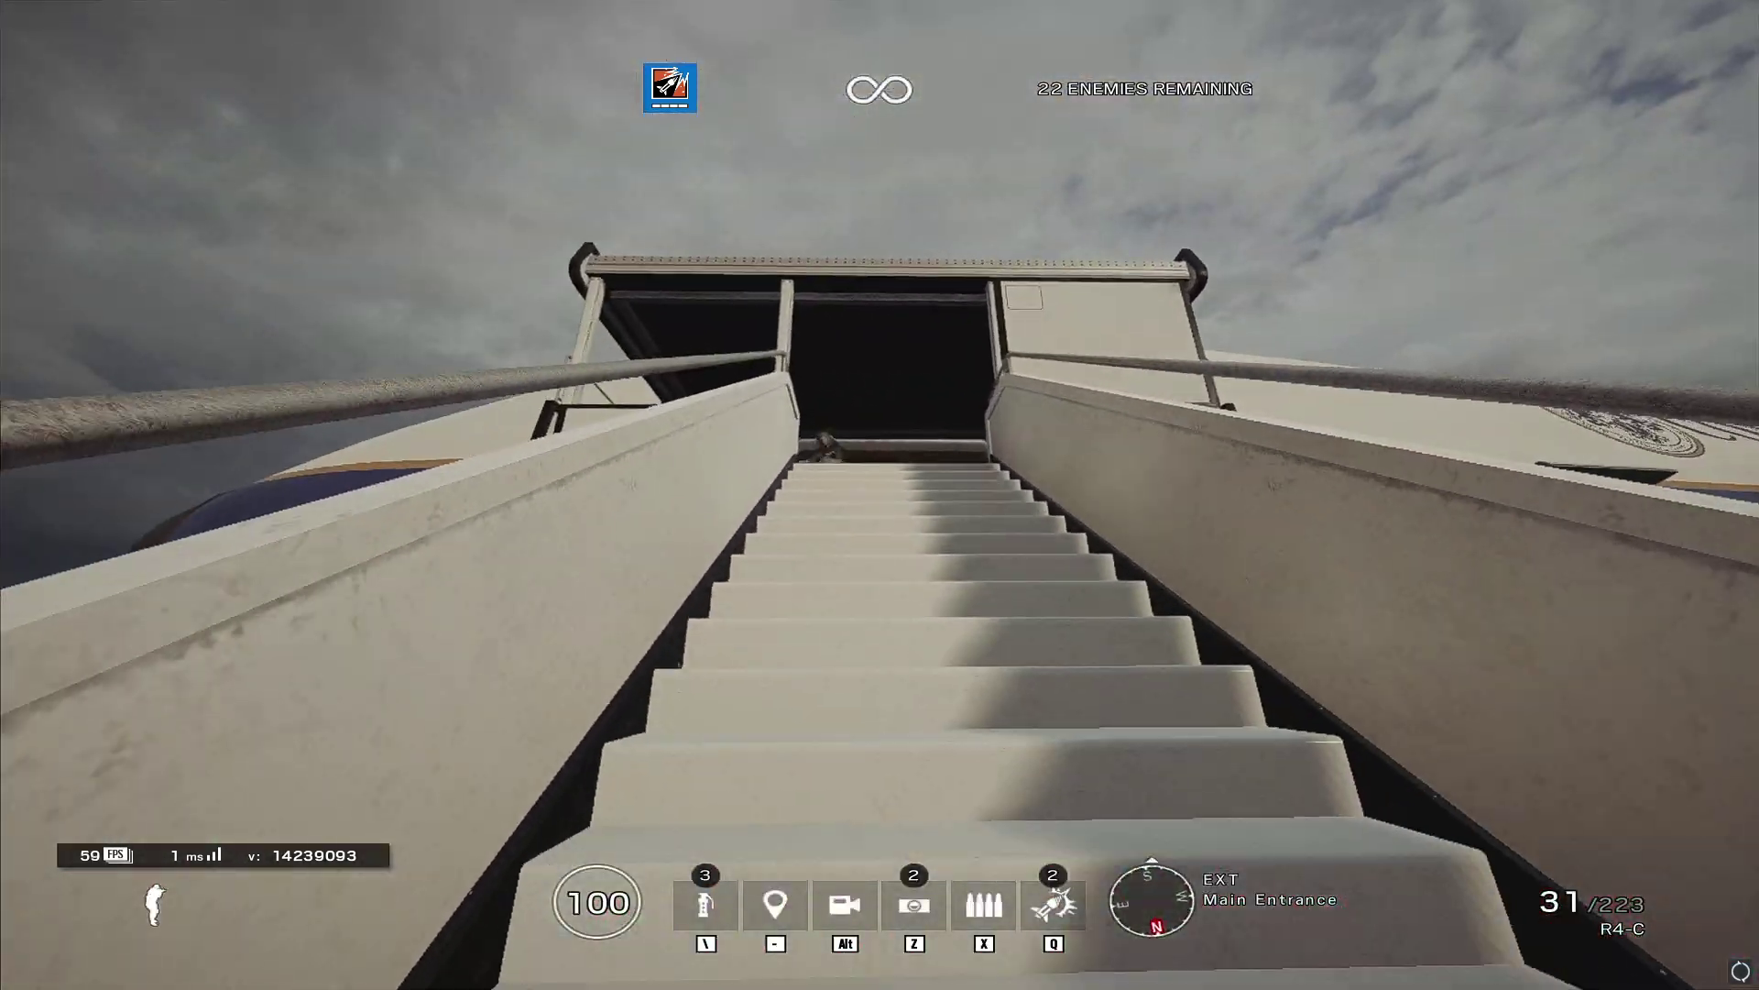
# - Shoot the enemy atop the stairs, leaving 21 remaining, then pause and reload
pyautogui.rightClick(881, 495)
pyautogui.click(880, 495)
pyautogui.rightClick(879, 496)
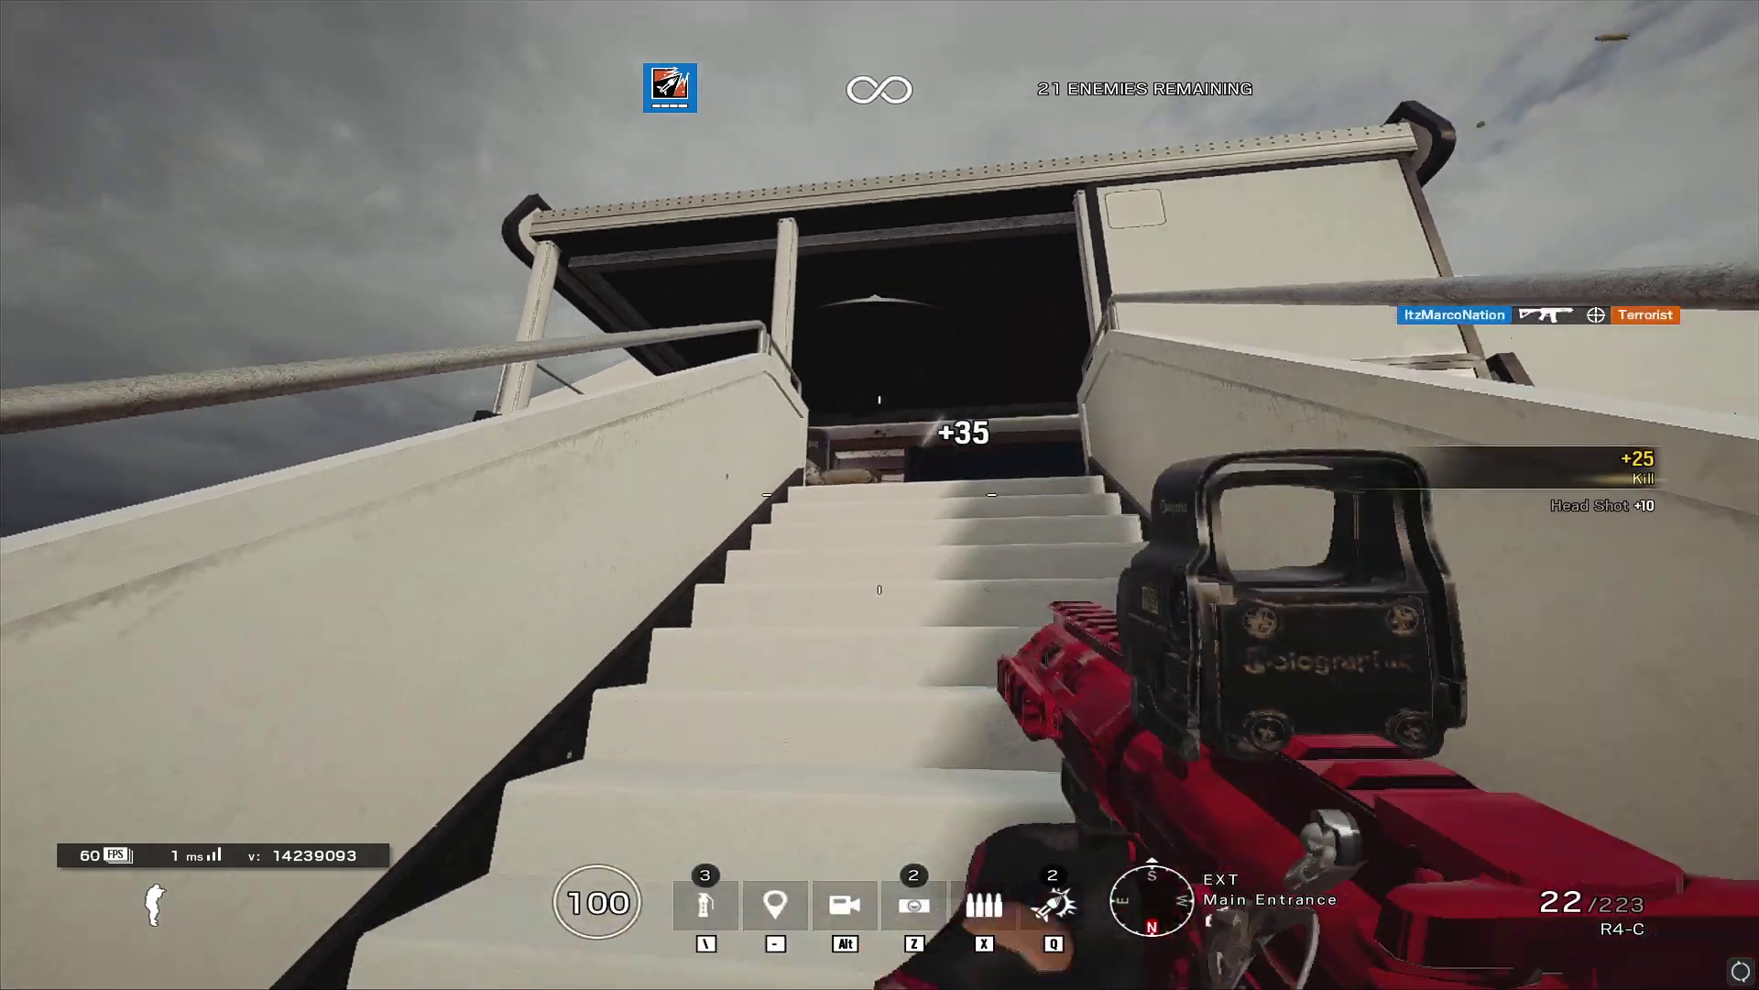
pyautogui.press('Escape')
pyautogui.press('Escape')
pyautogui.press('r')
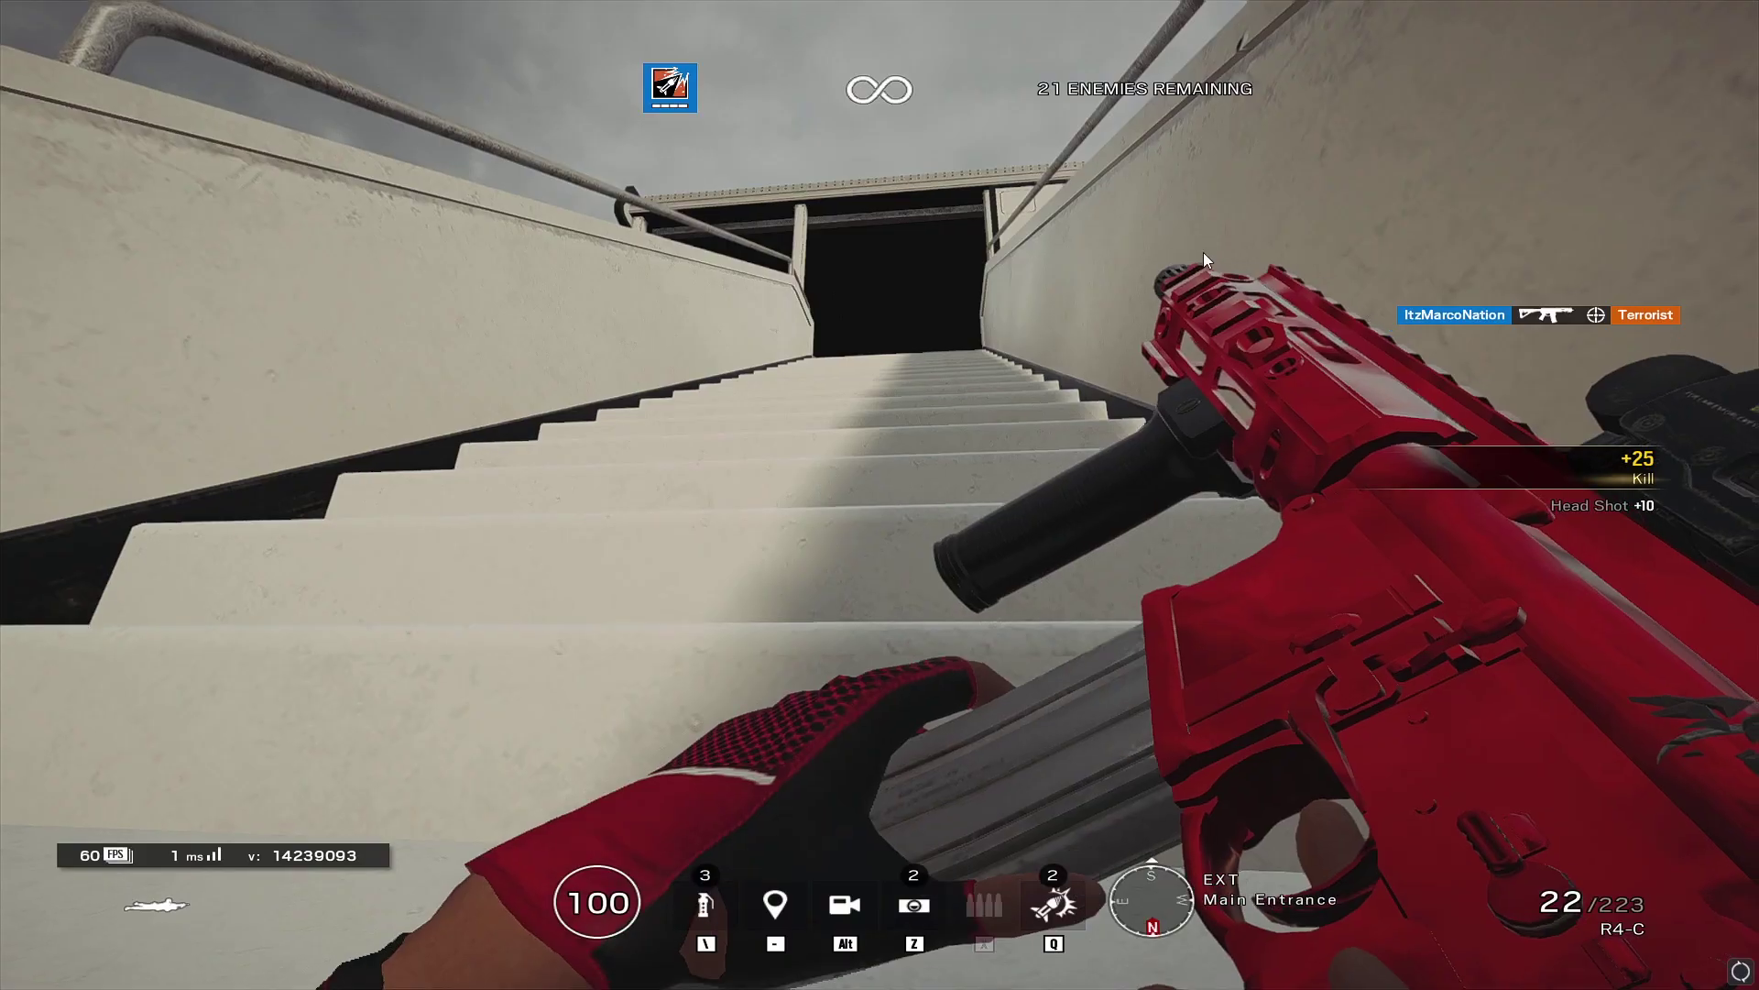
pyautogui.press('Escape')
# - Switch the aspect ratio from 3:2 to 4:3, keep it, and return to the pause menu
pyautogui.click(431, 287)
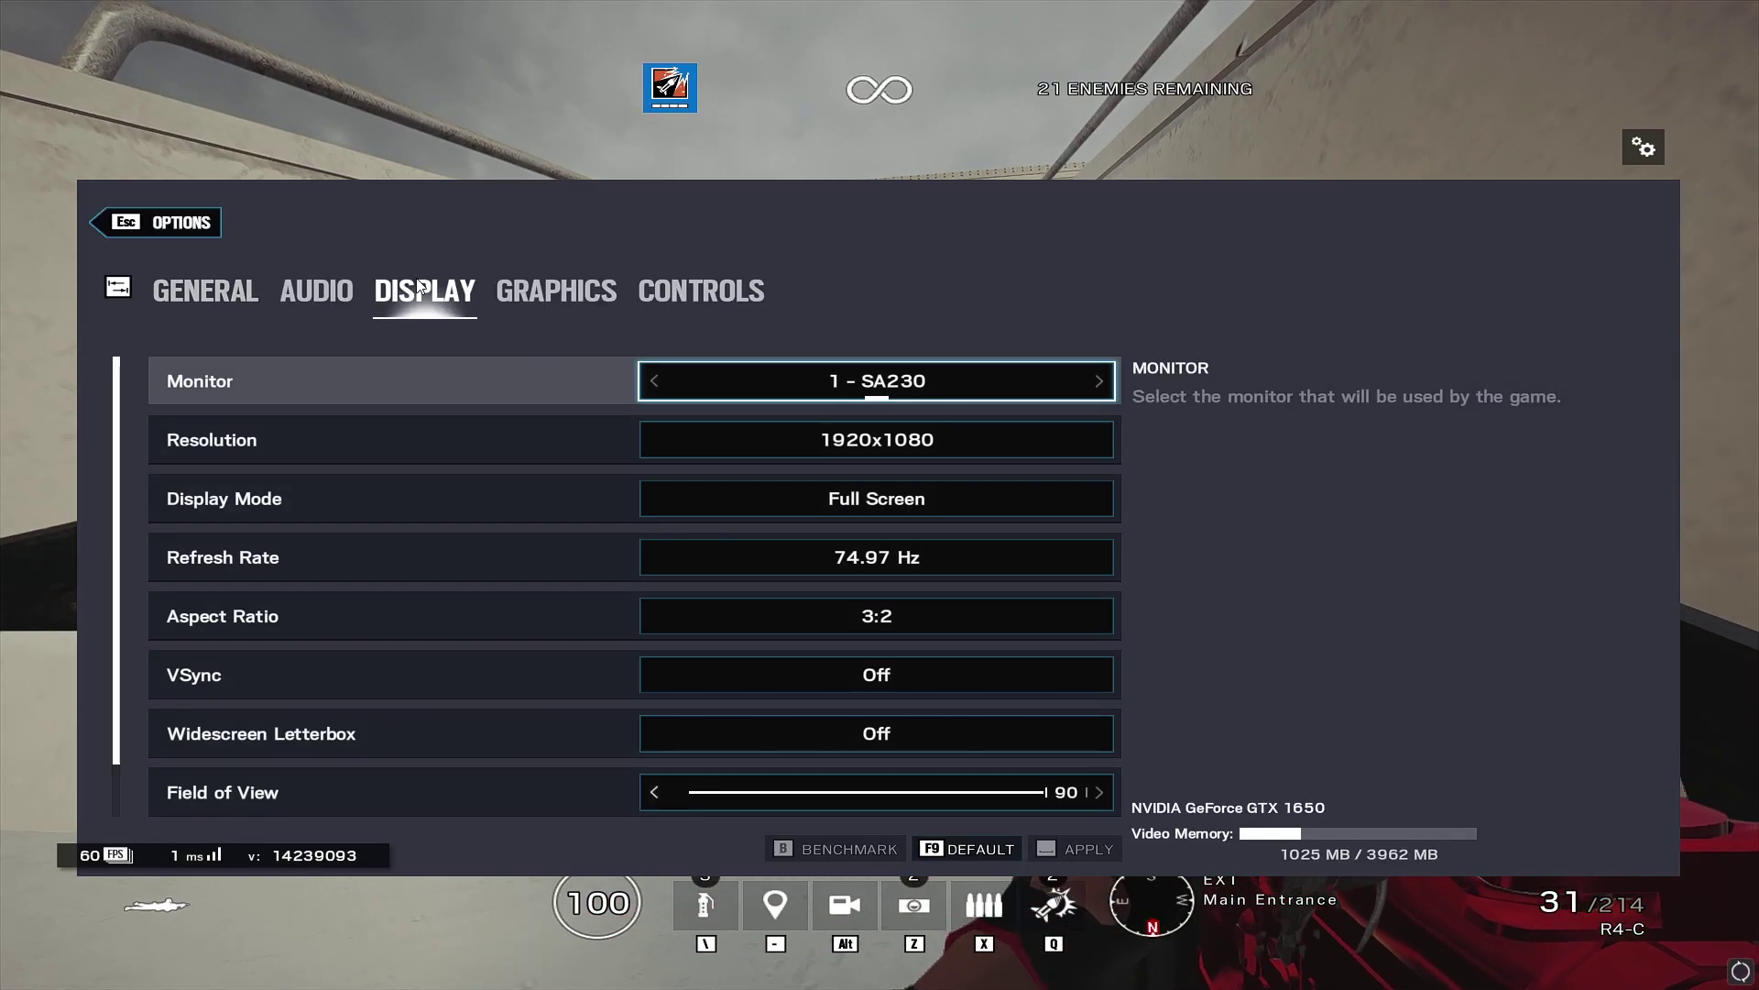
pyautogui.click(840, 625)
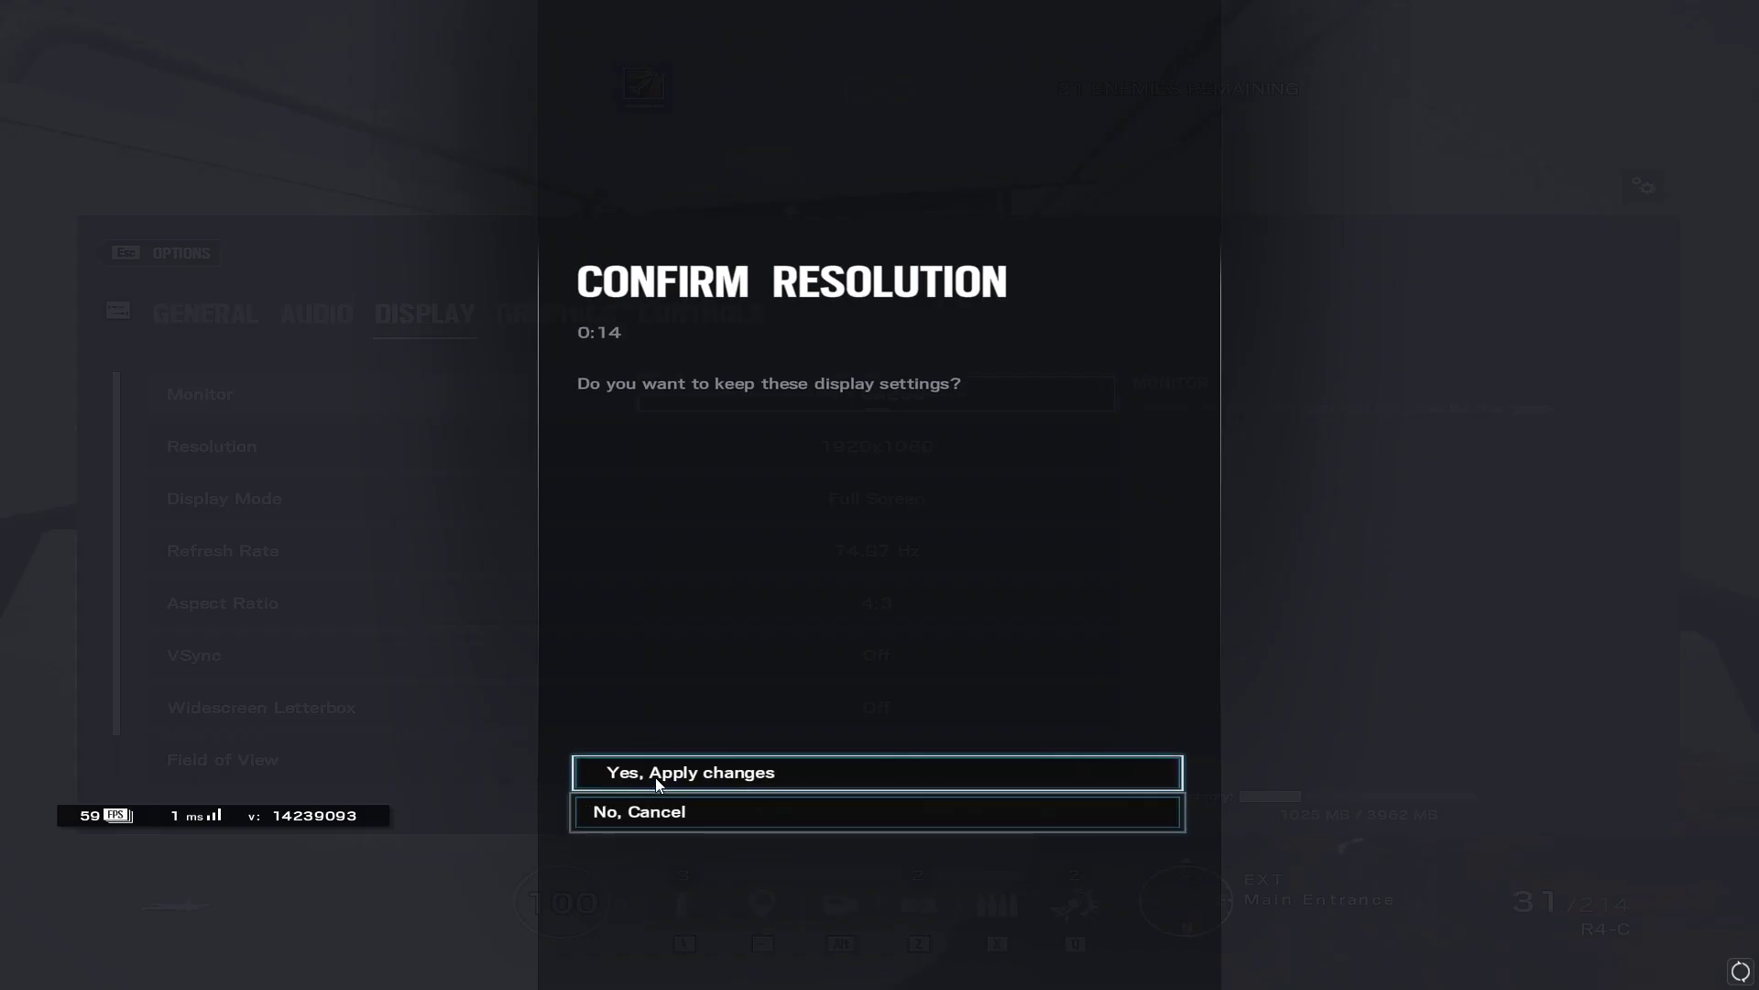
pyautogui.click(654, 777)
pyautogui.press('Escape')
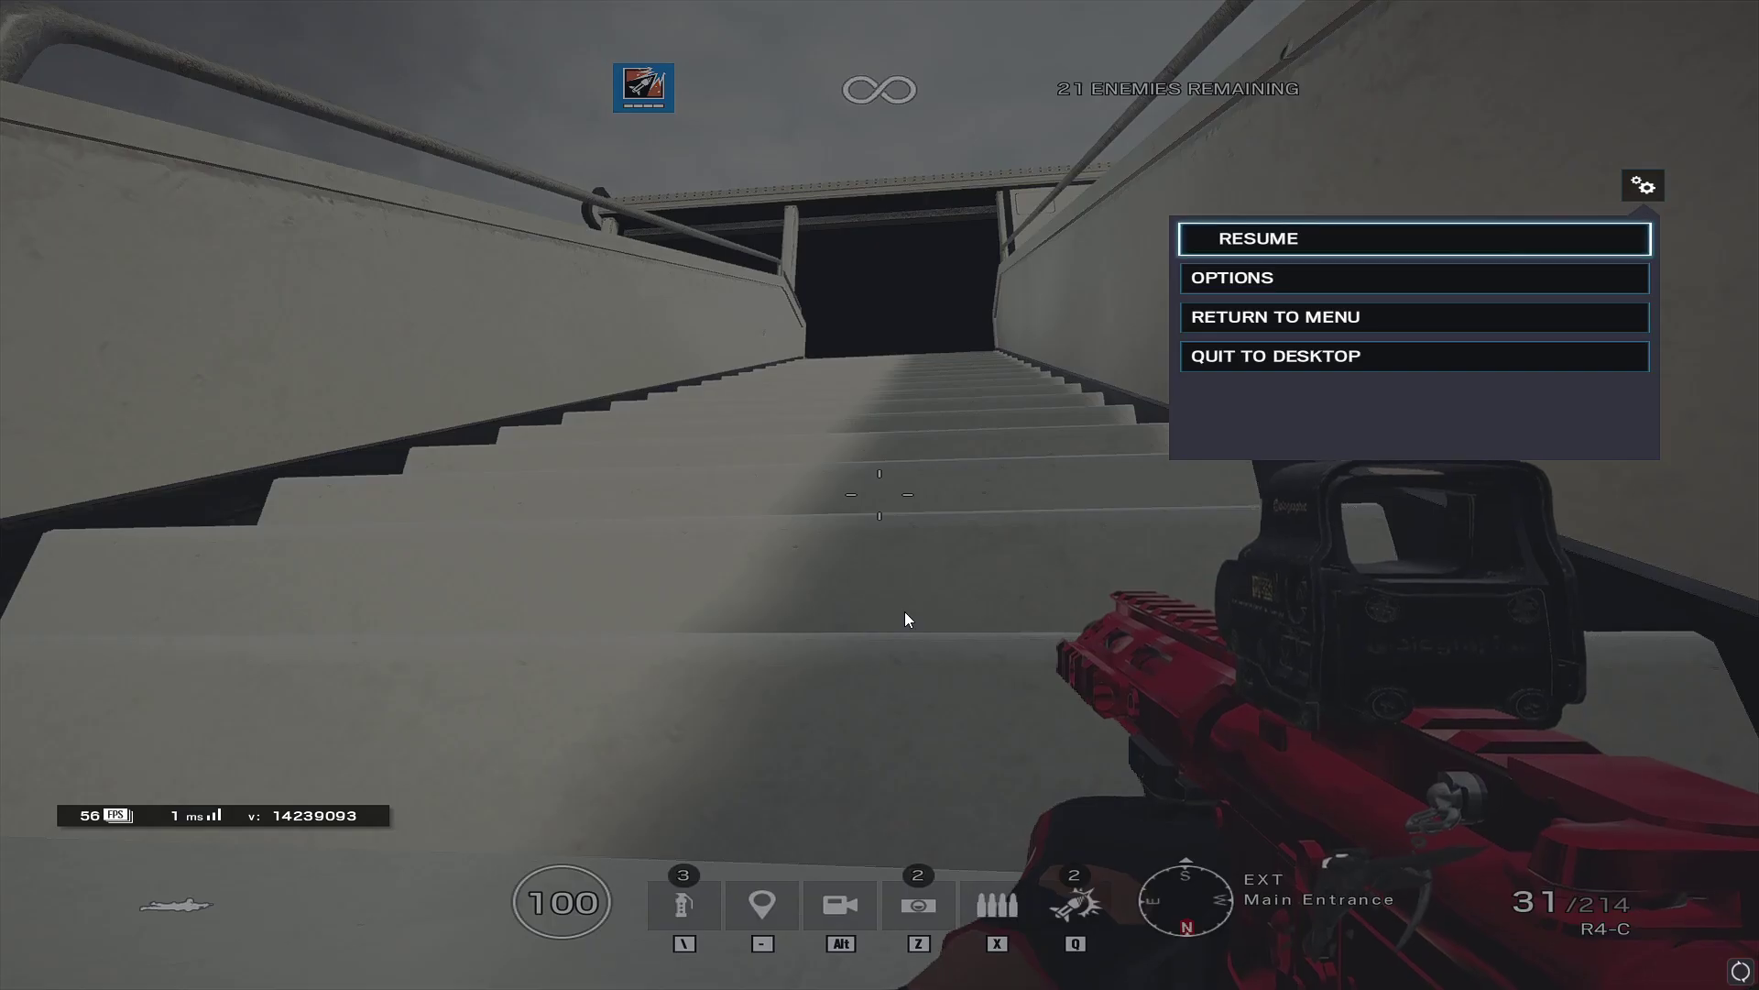
# - Resume and climb the stairs into the plane doorway, then back onto the walkway
pyautogui.press('Escape')
pyautogui.press('w')
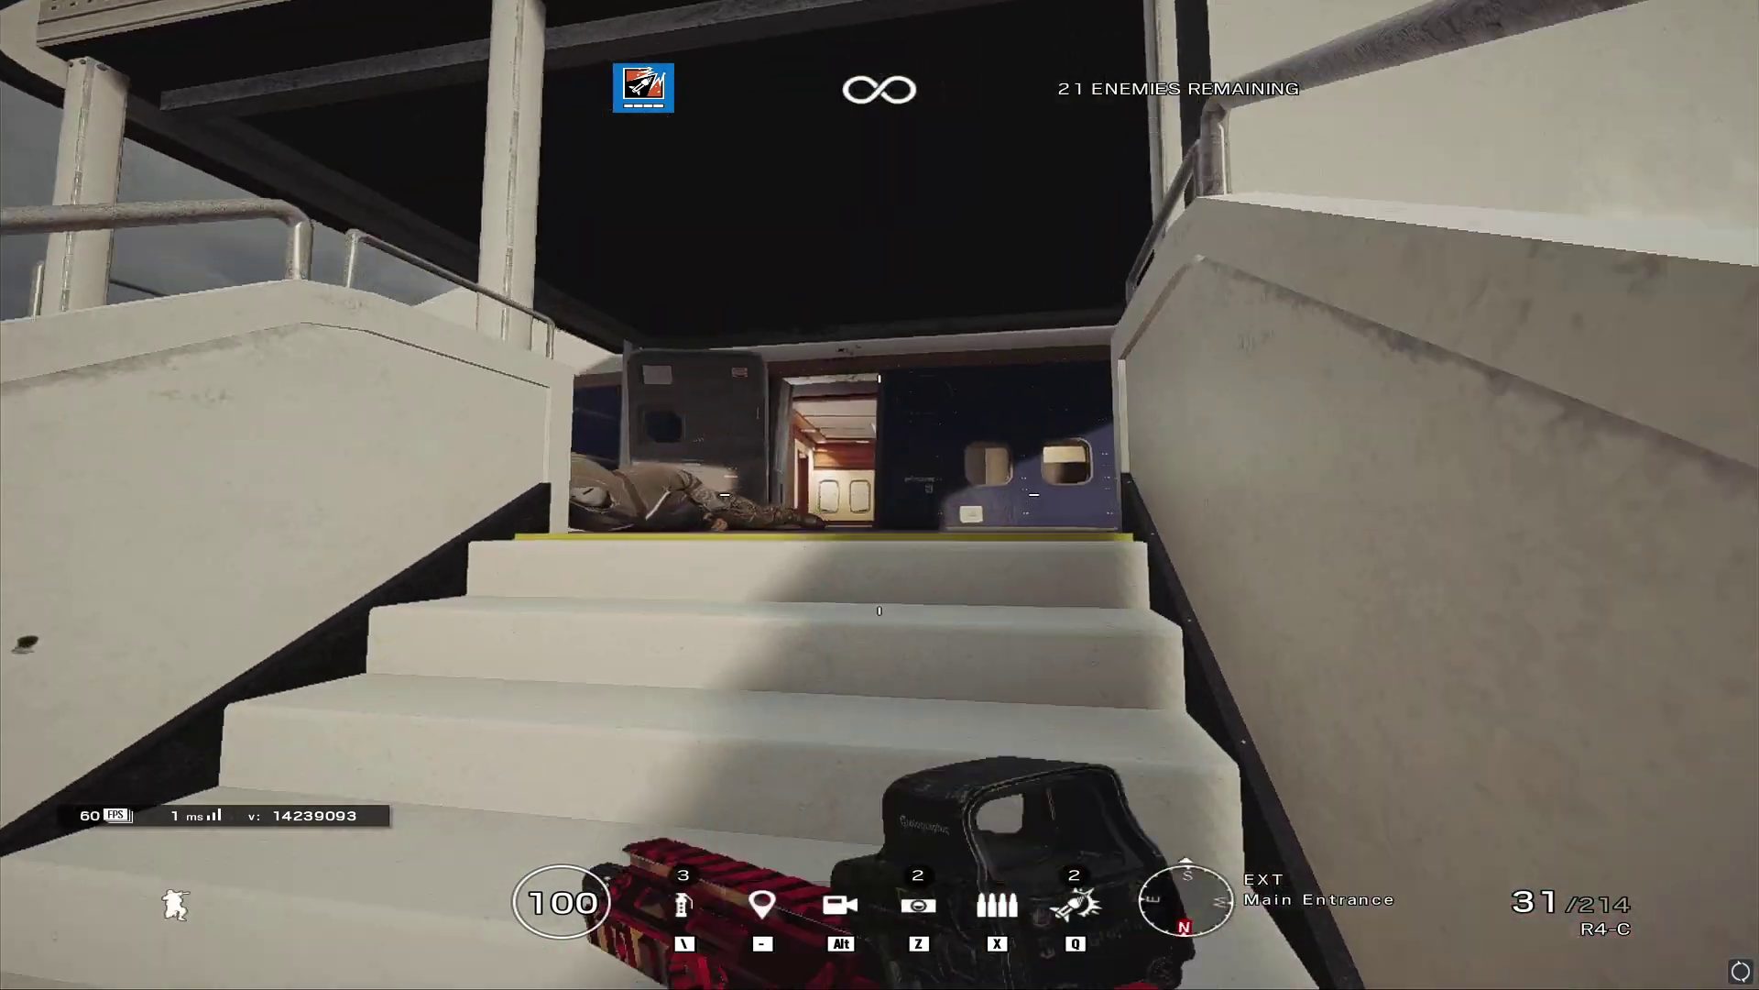
pyautogui.rightClick(880, 495)
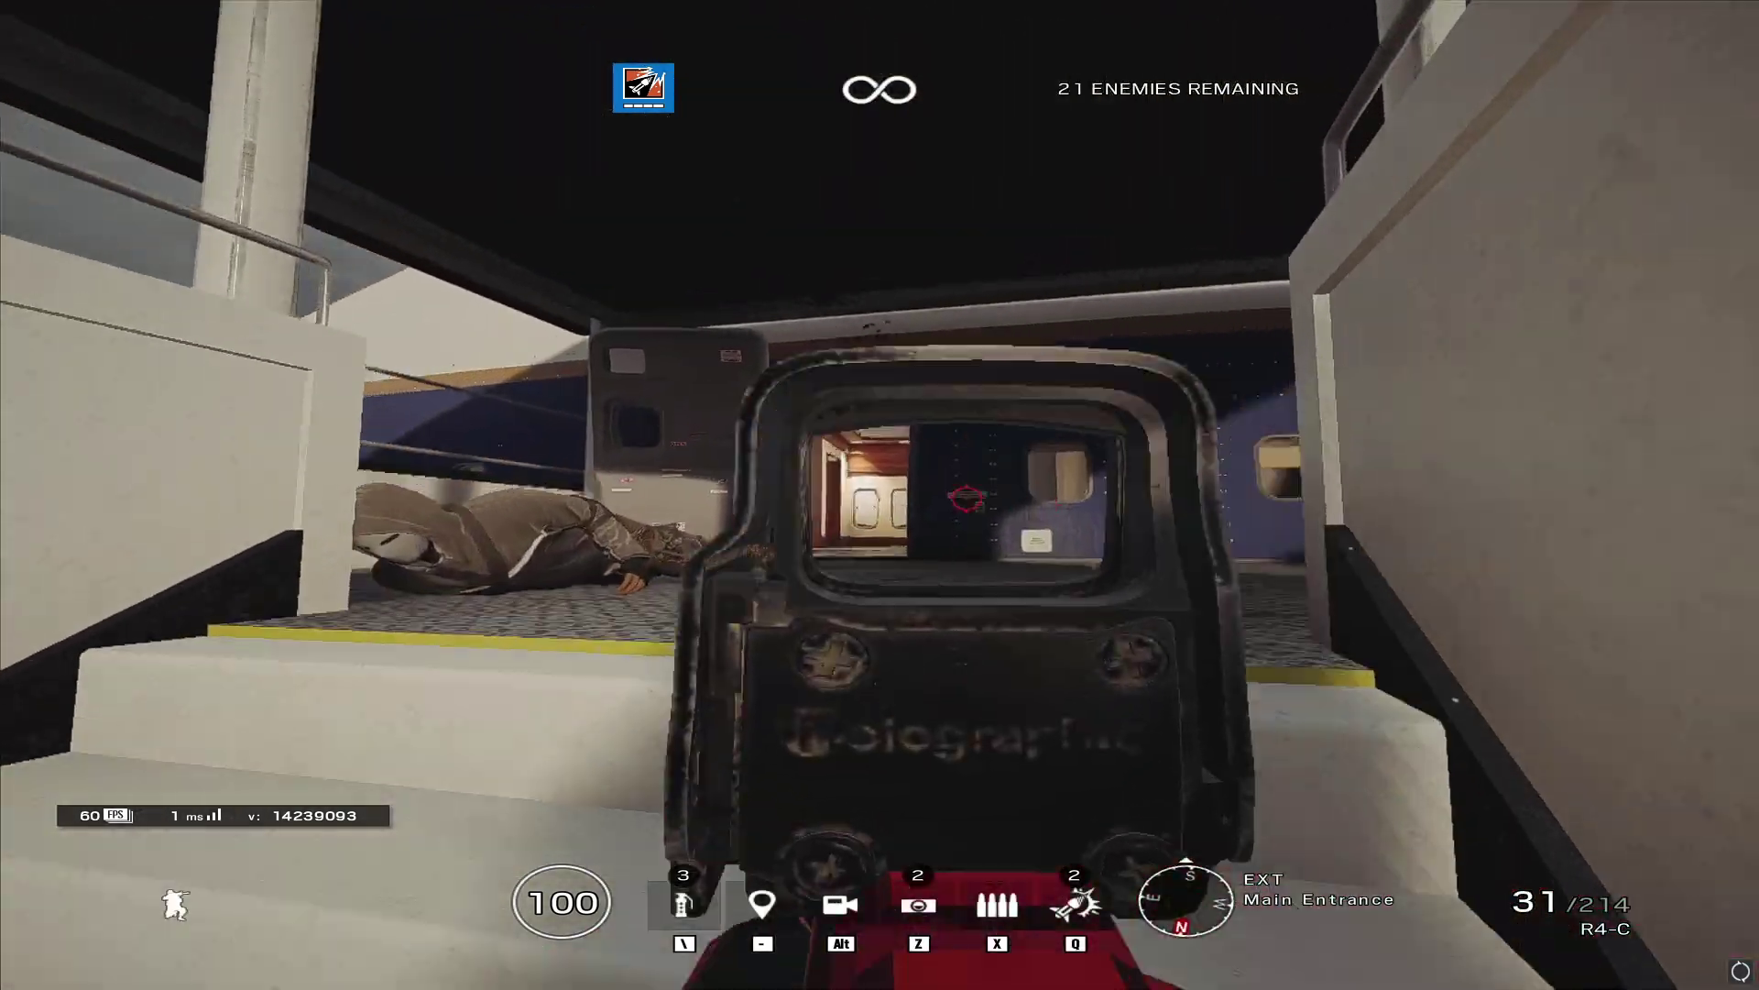
pyautogui.press('w')
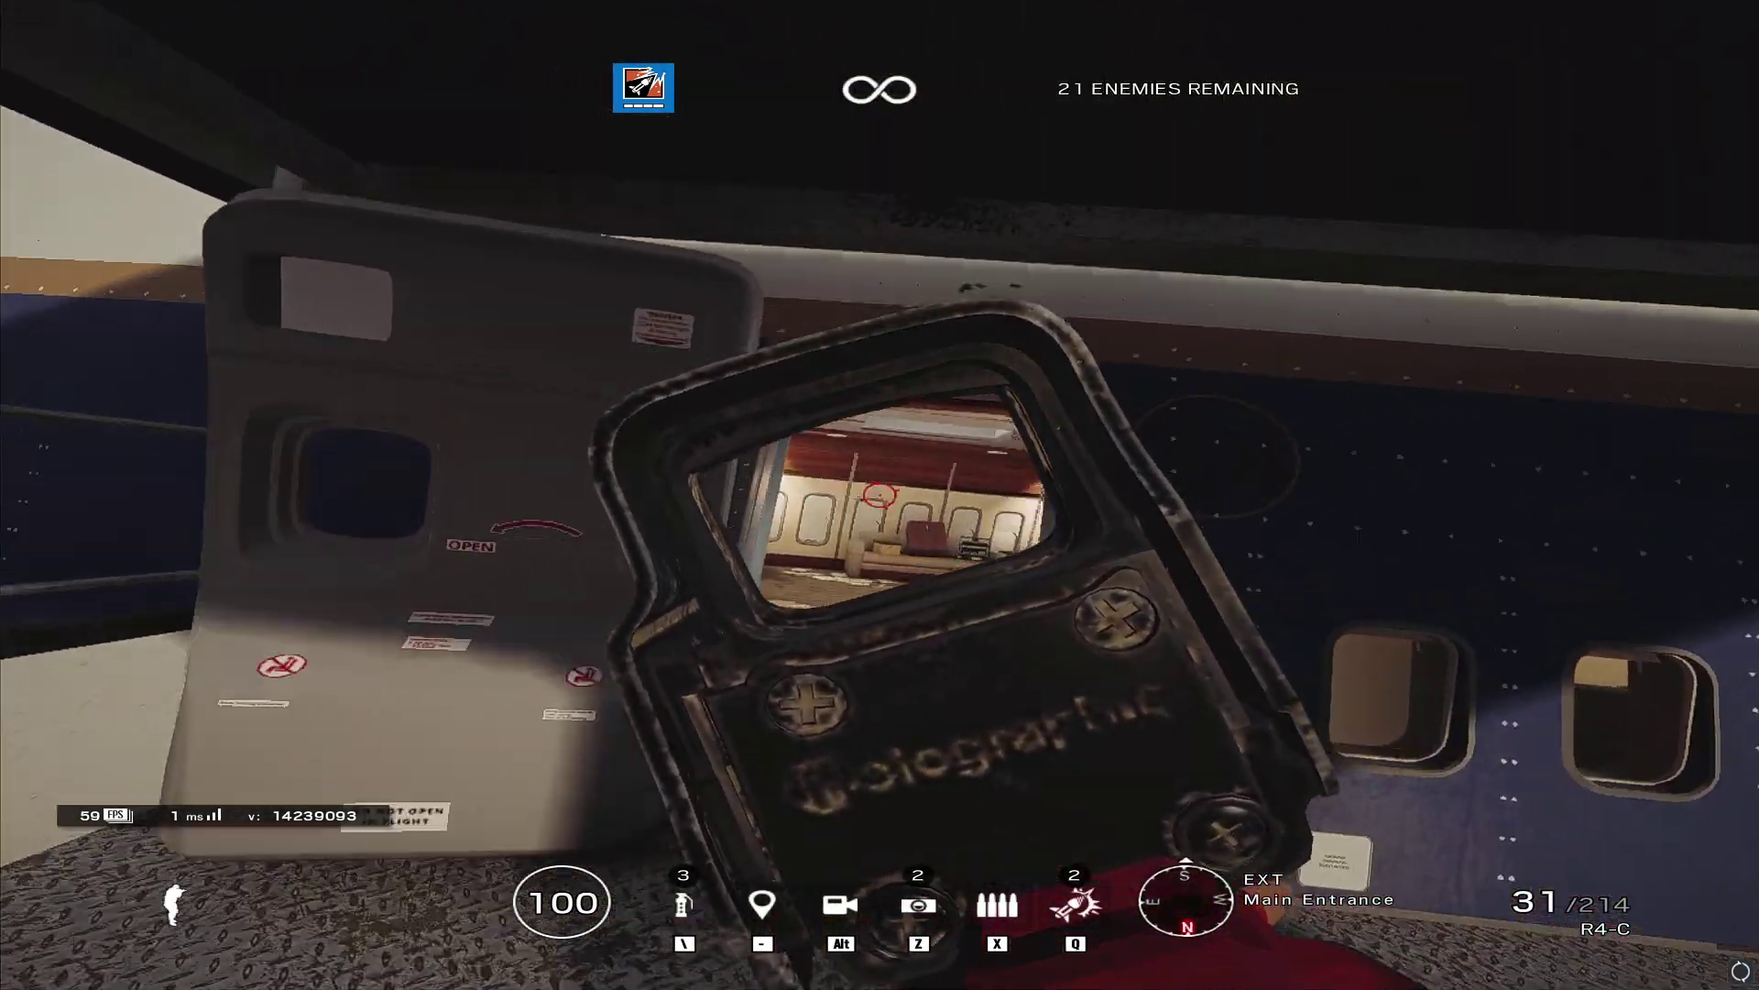
pyautogui.rightClick(880, 496)
pyautogui.press('s')
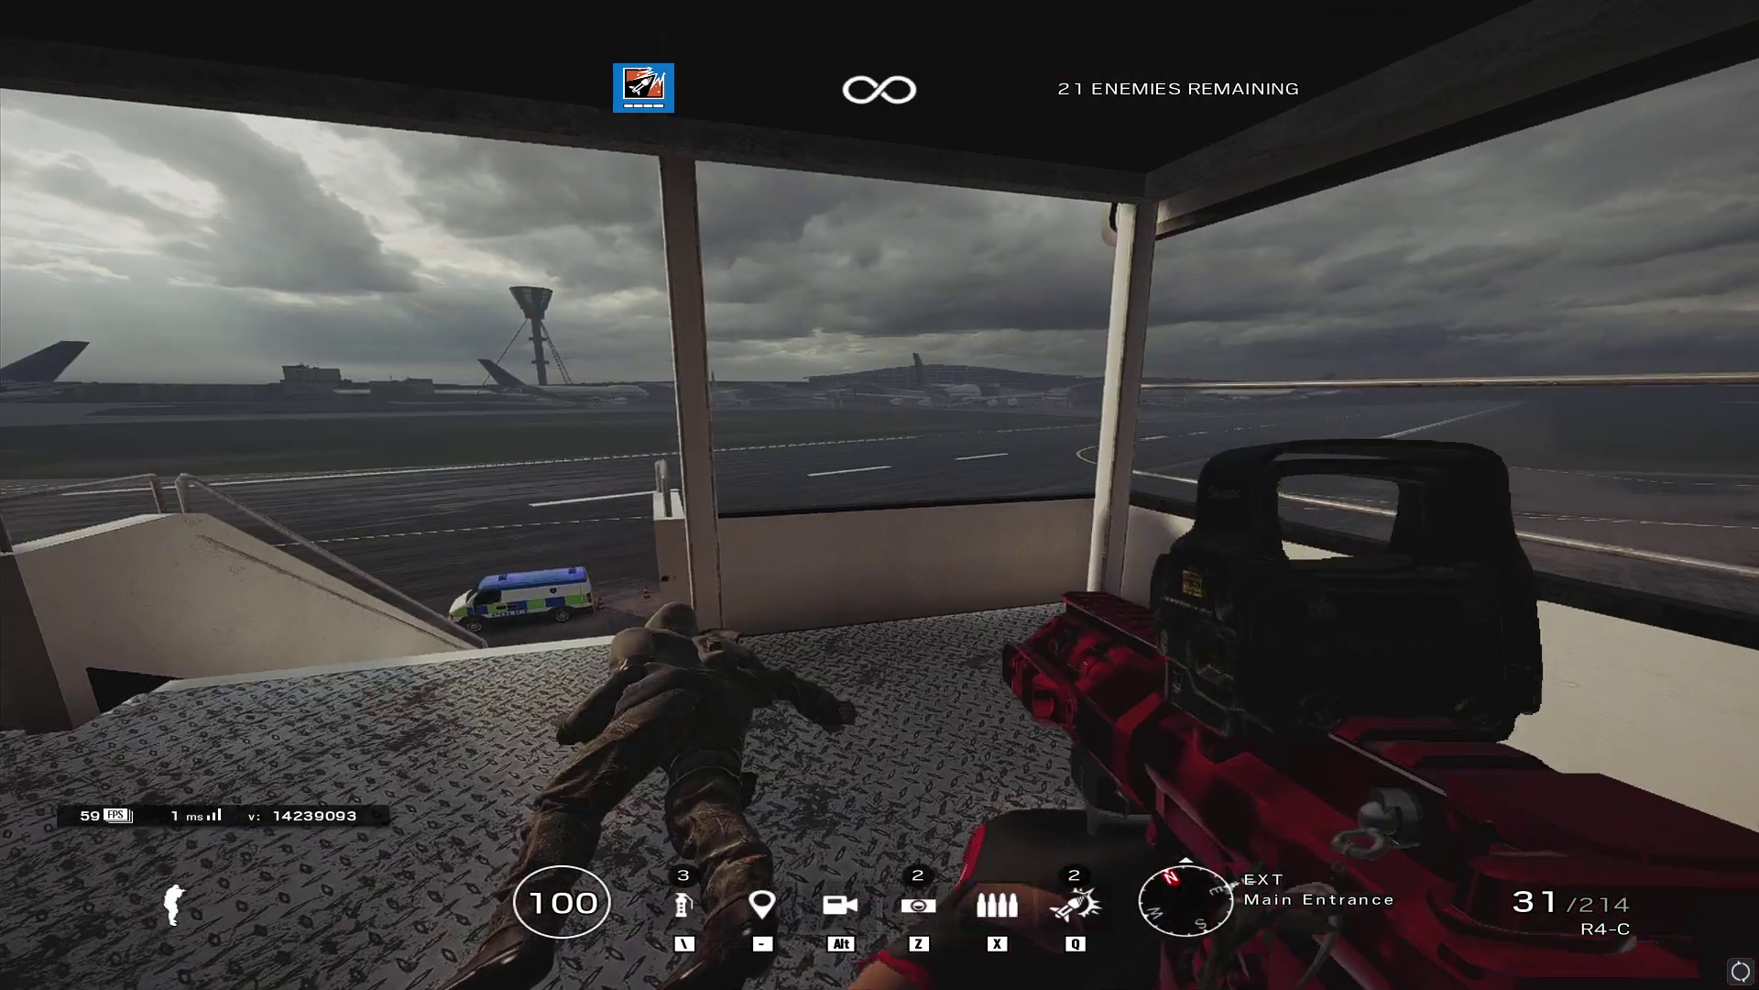
pyautogui.rightClick(880, 495)
# - Confirm the Display aspect ratio still reads 4:3, then resume play
pyautogui.press('Escape')
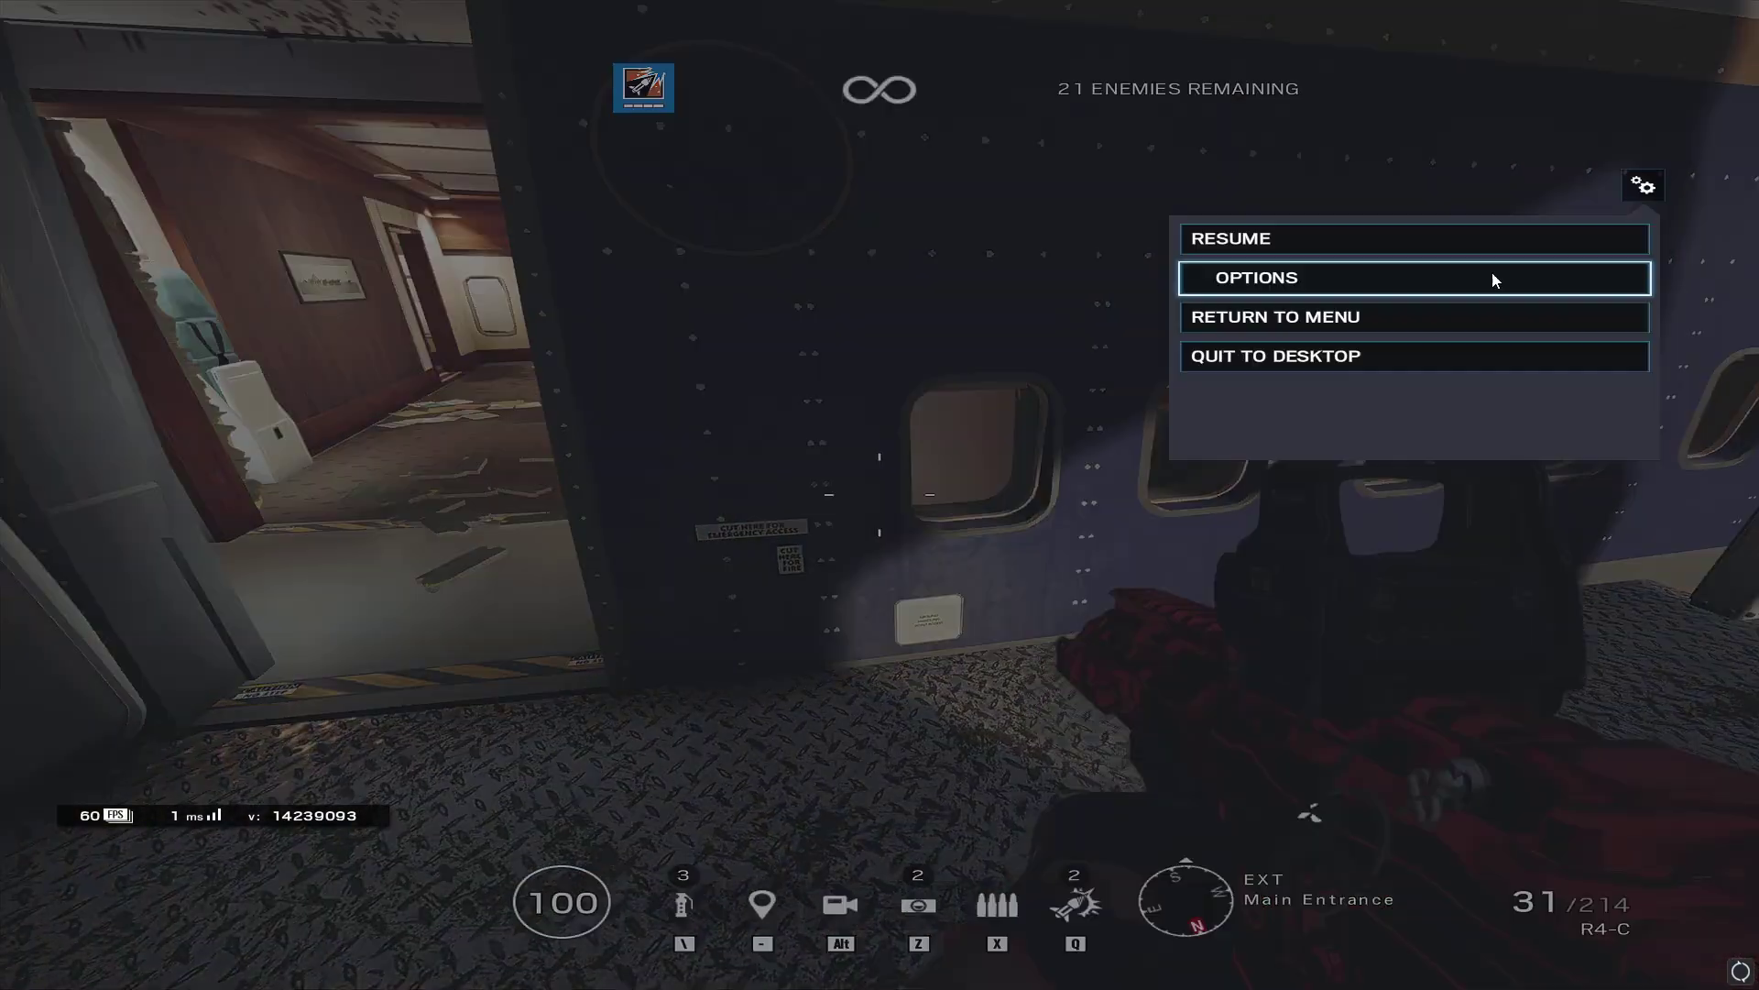
pyautogui.click(1248, 281)
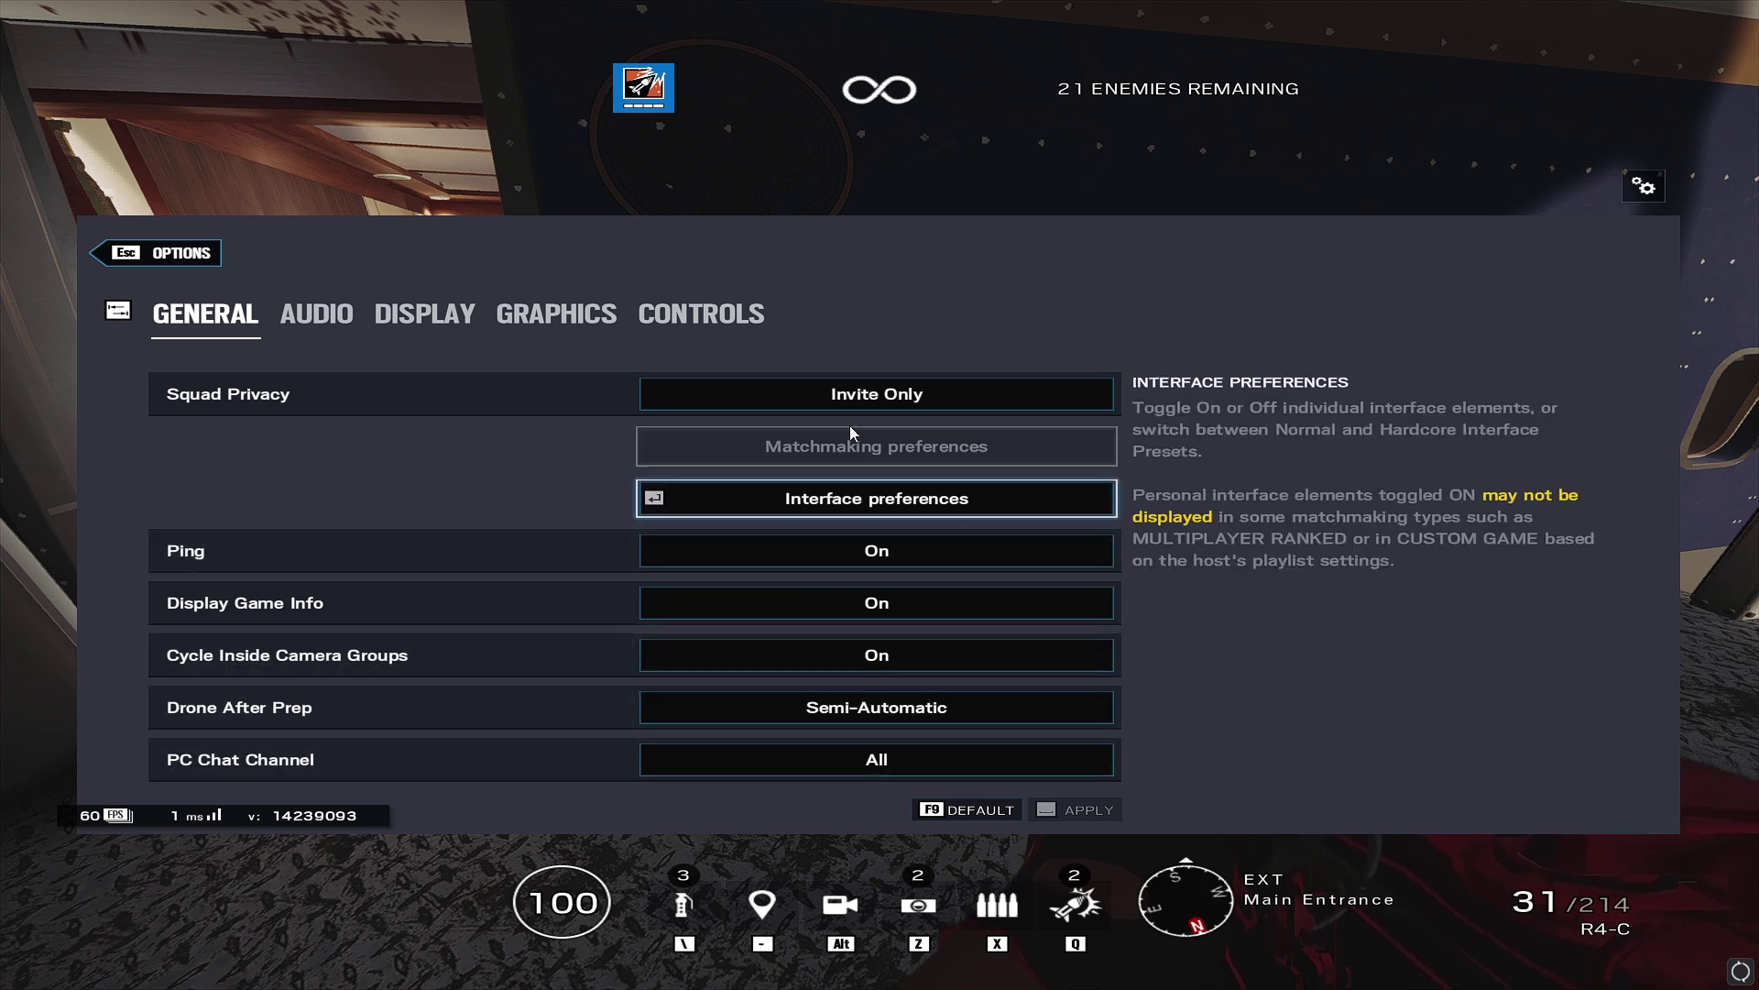
pyautogui.click(423, 314)
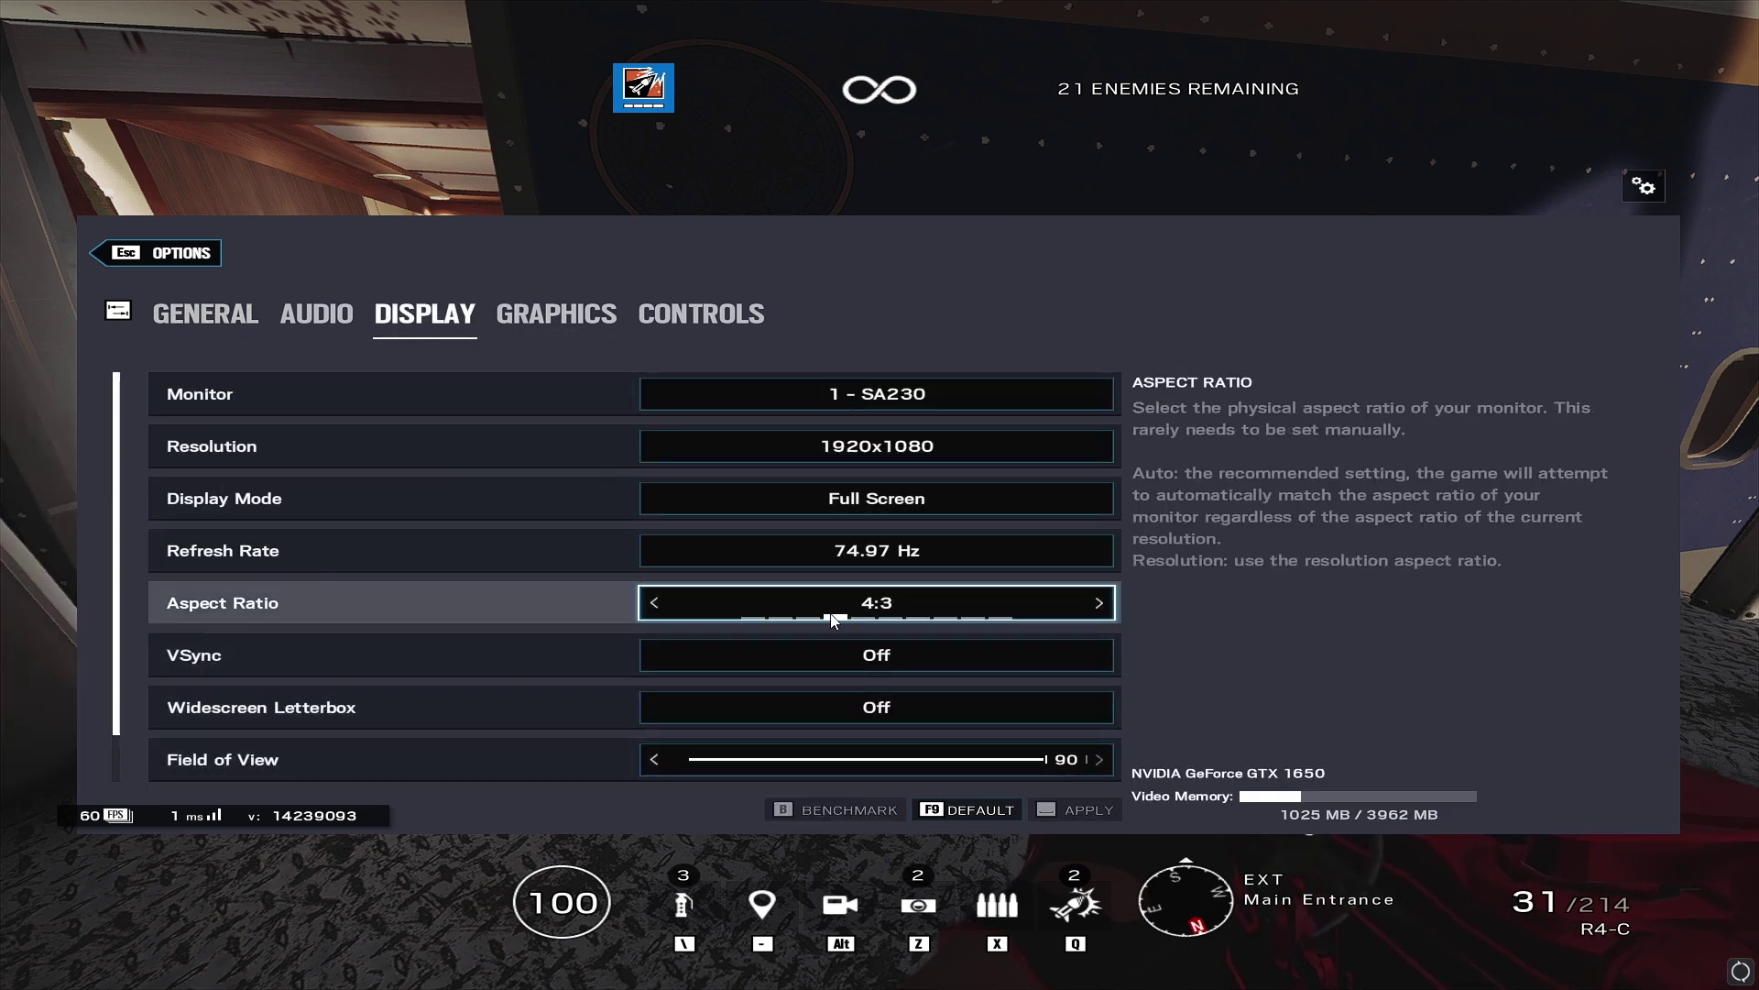
pyautogui.press('Escape')
pyautogui.press('Escape')
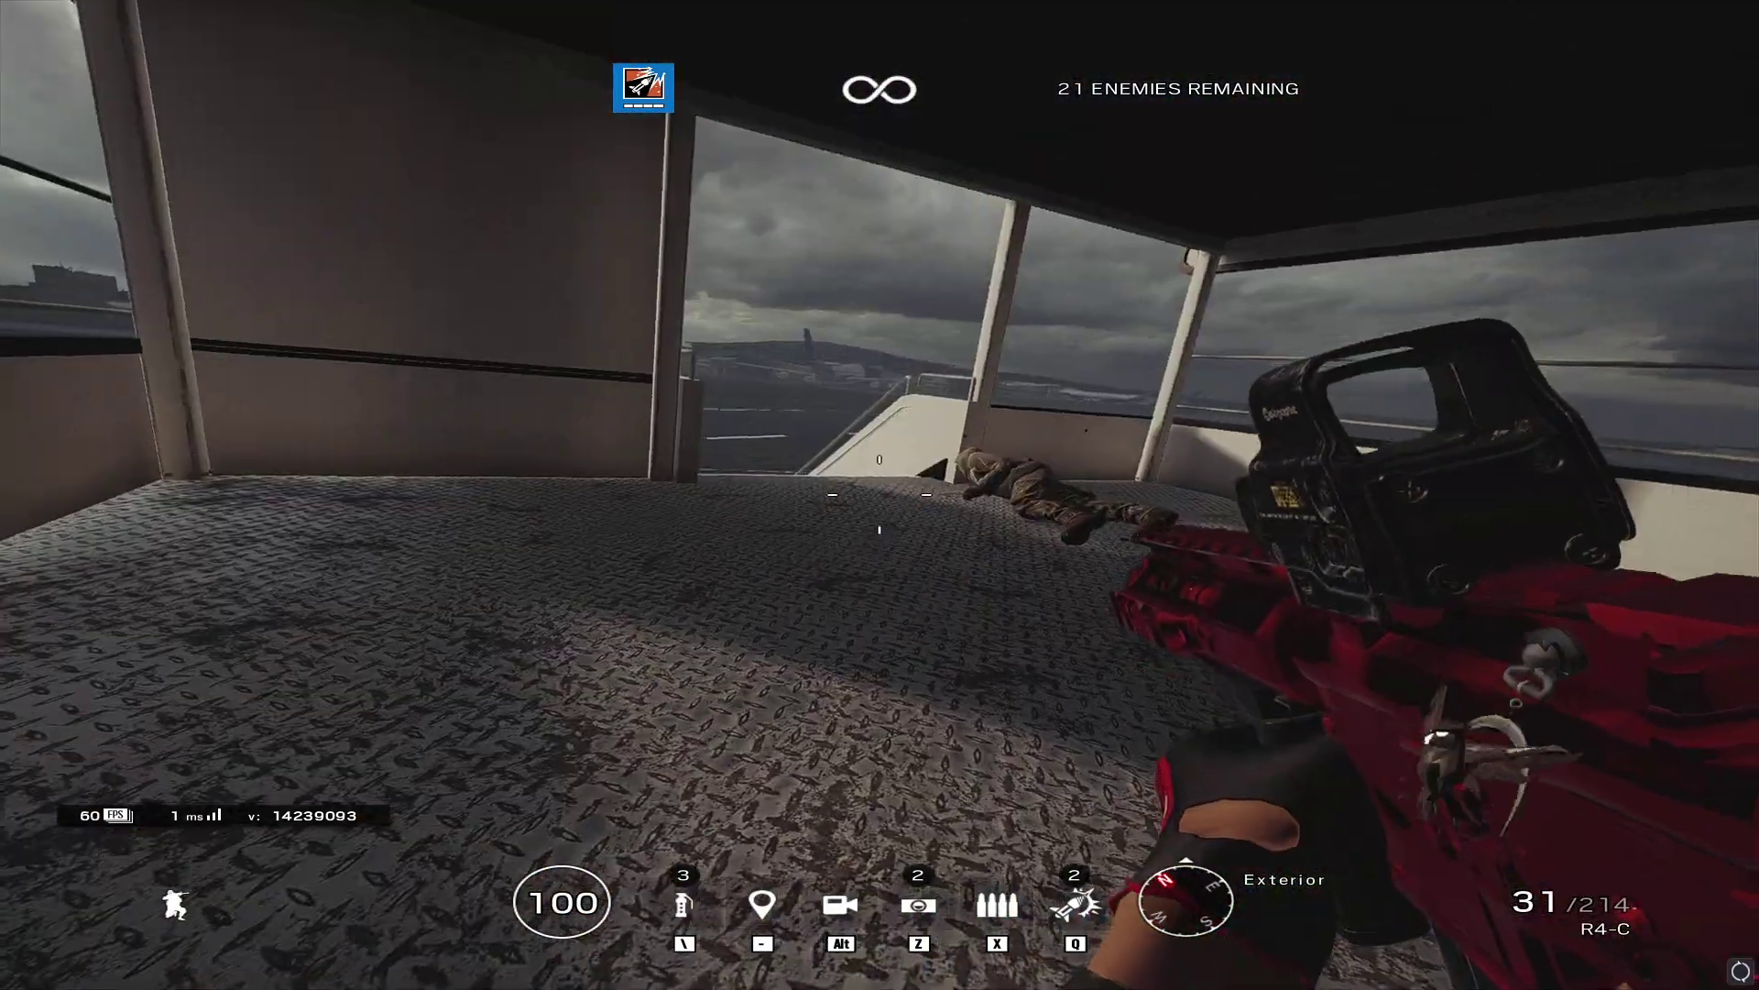
# - Kill the enemy in the airplane cabin and reload
pyautogui.press('w')
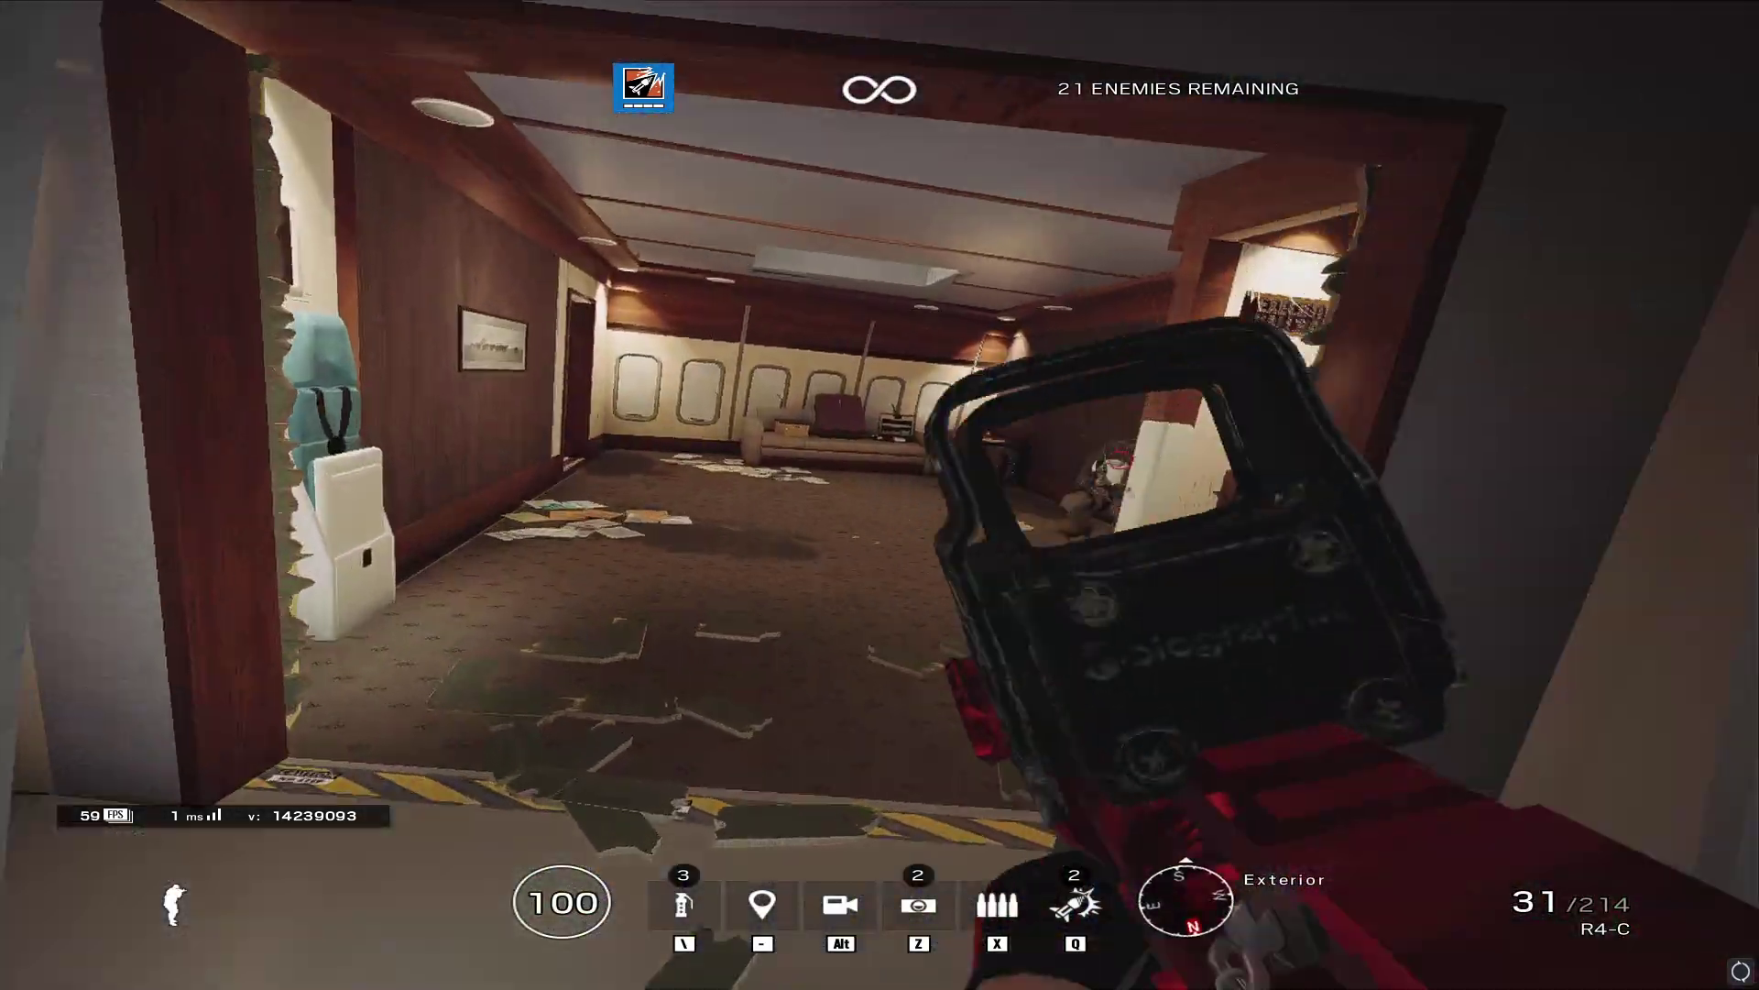
pyautogui.click(880, 494)
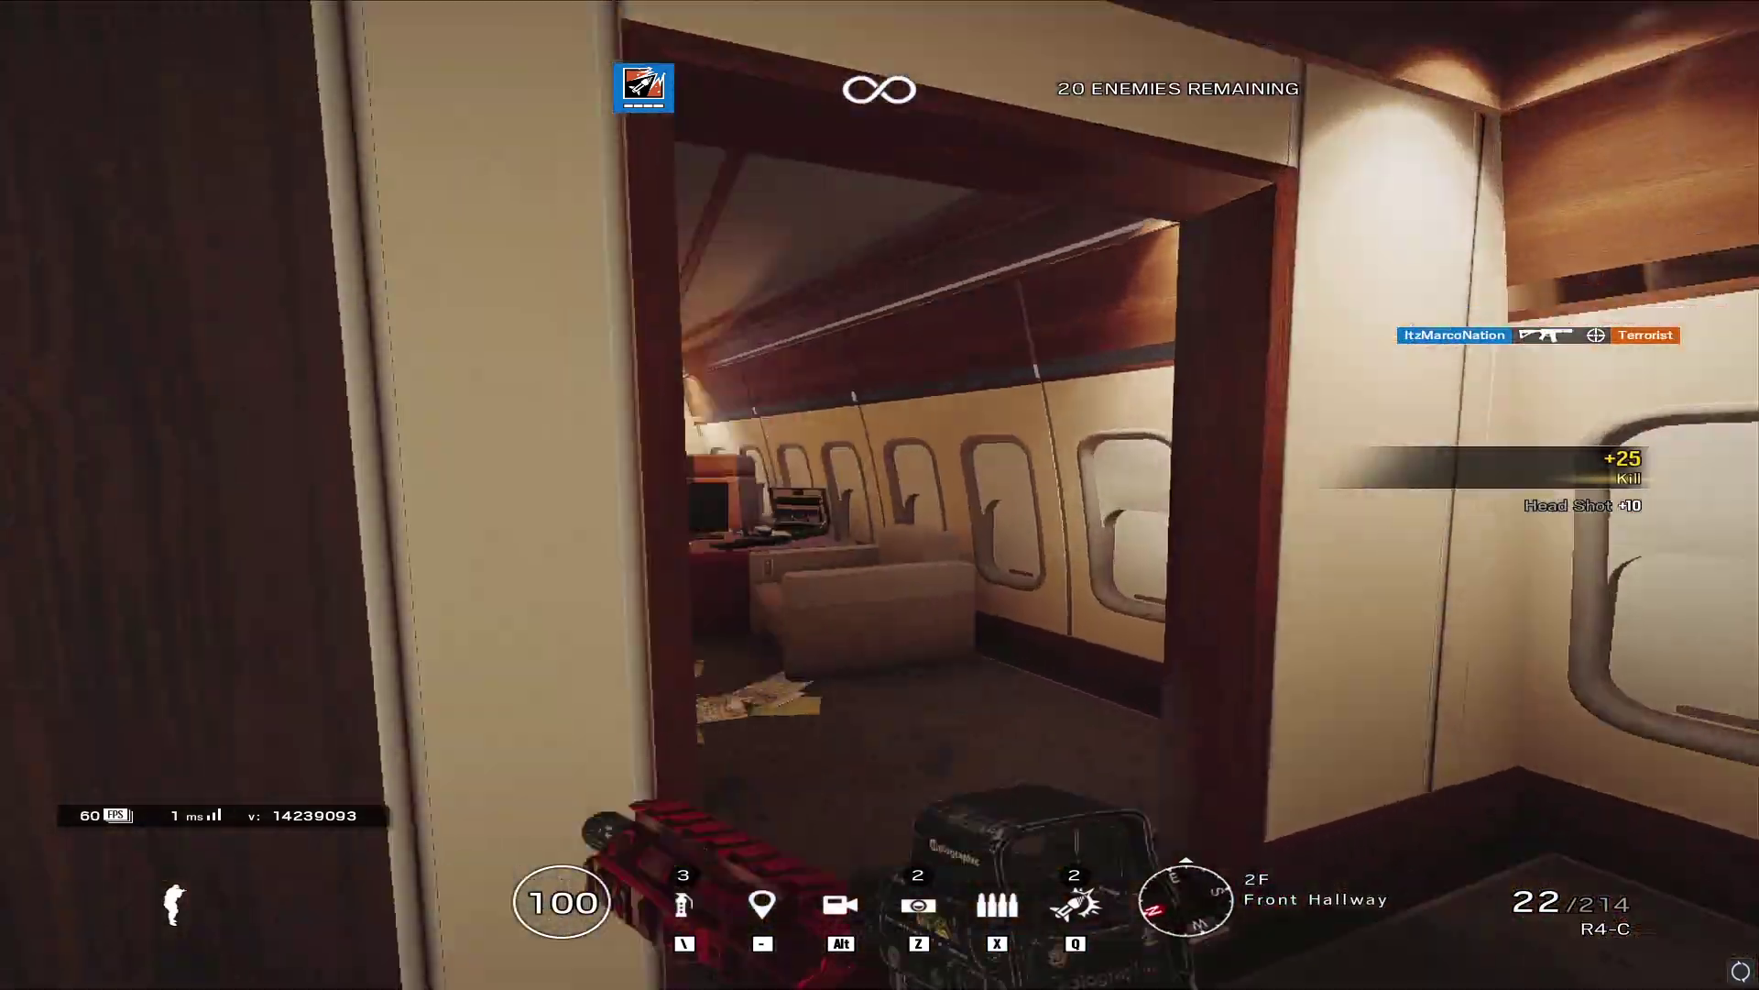
pyautogui.click(880, 495)
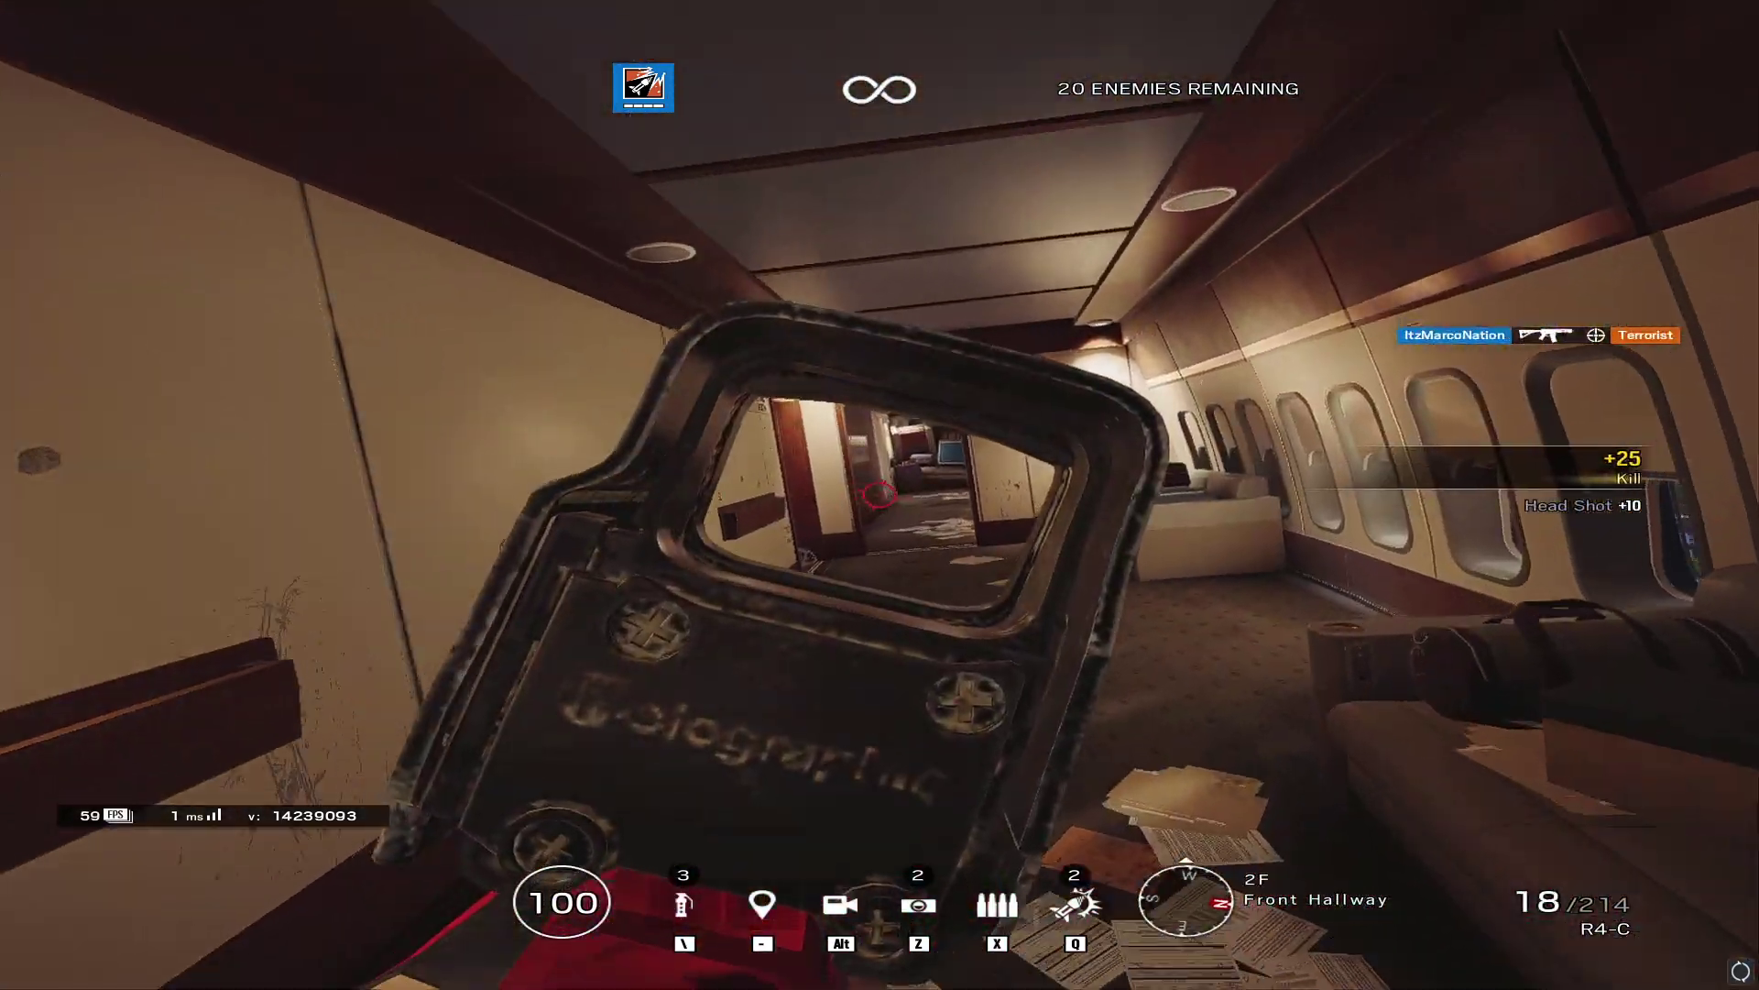
pyautogui.press('r')
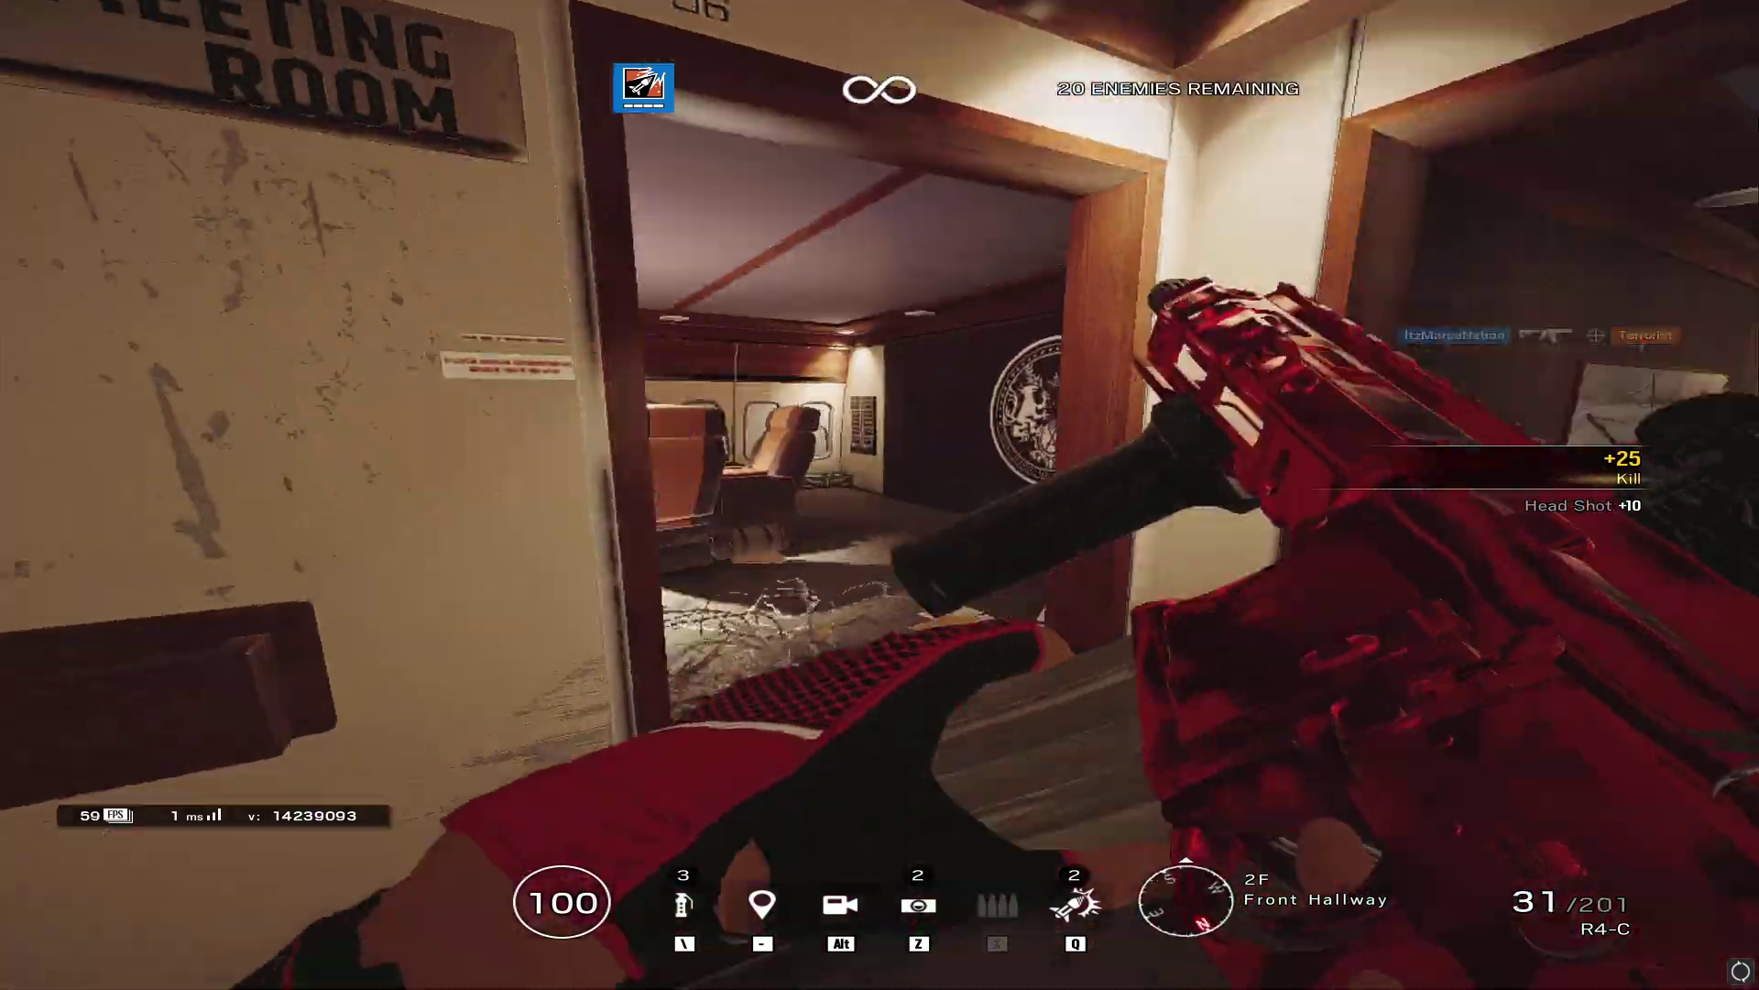
# - Shoot the Meeting Room enemy, leaving 19 remaining, then fire the breaching round
pyautogui.press('w')
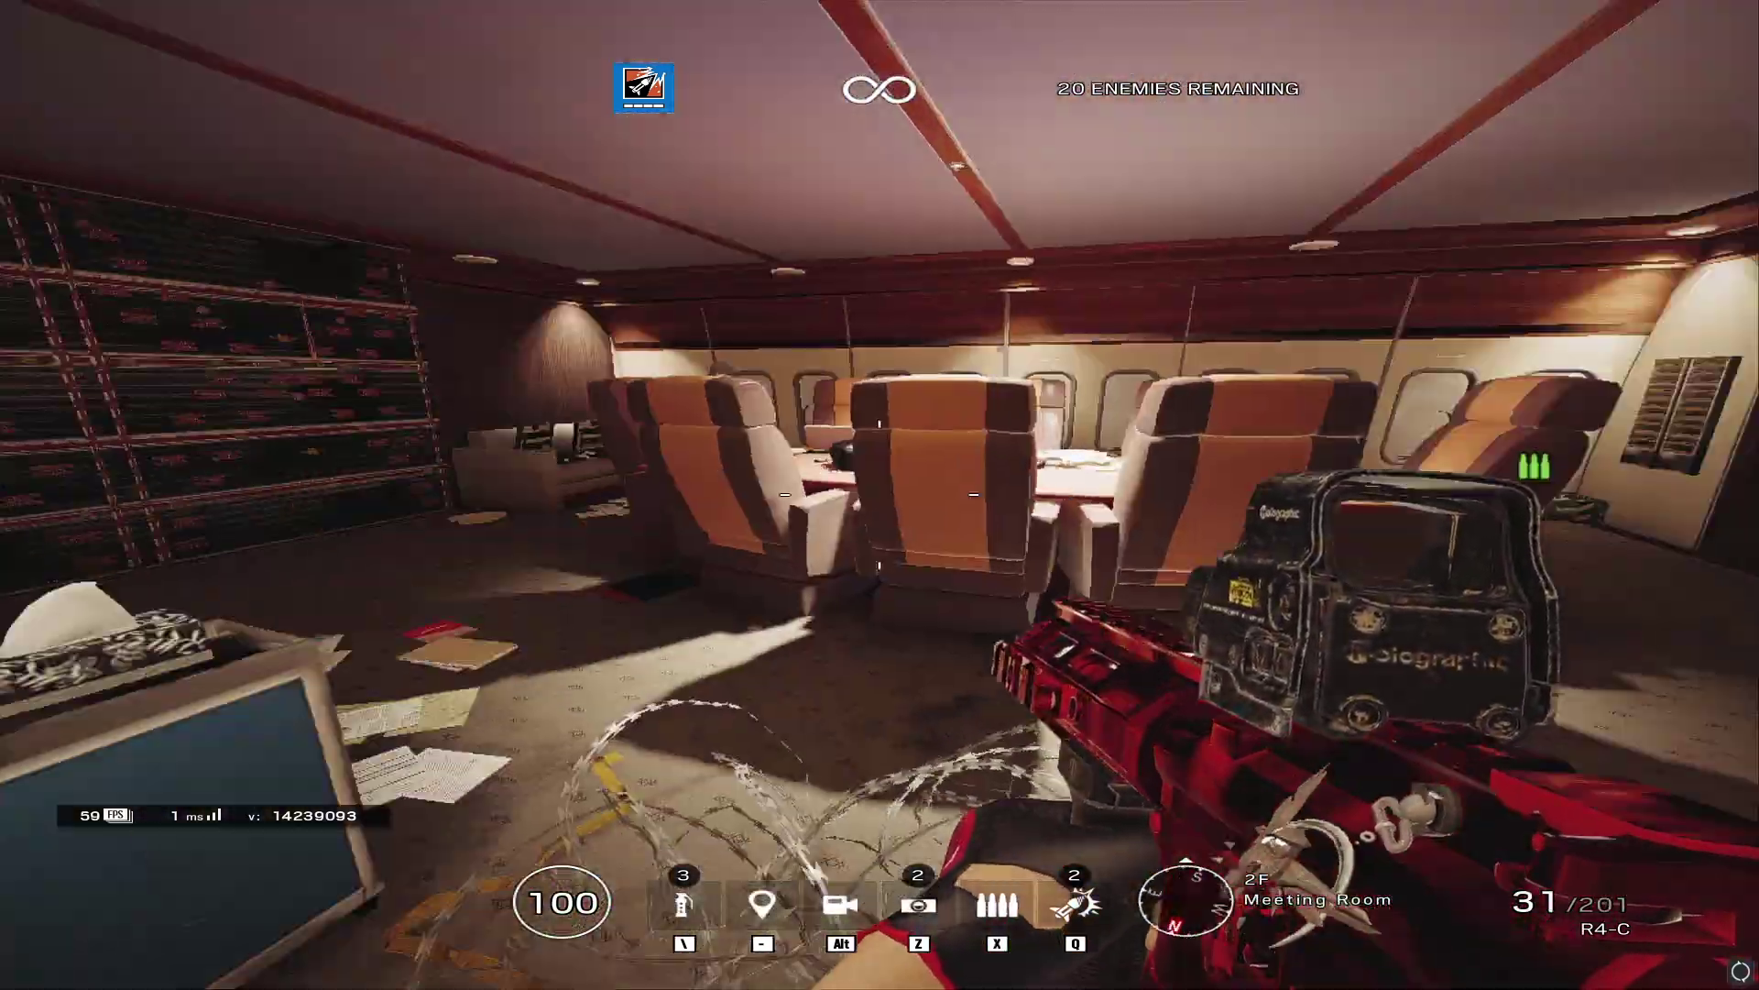
pyautogui.click(881, 494)
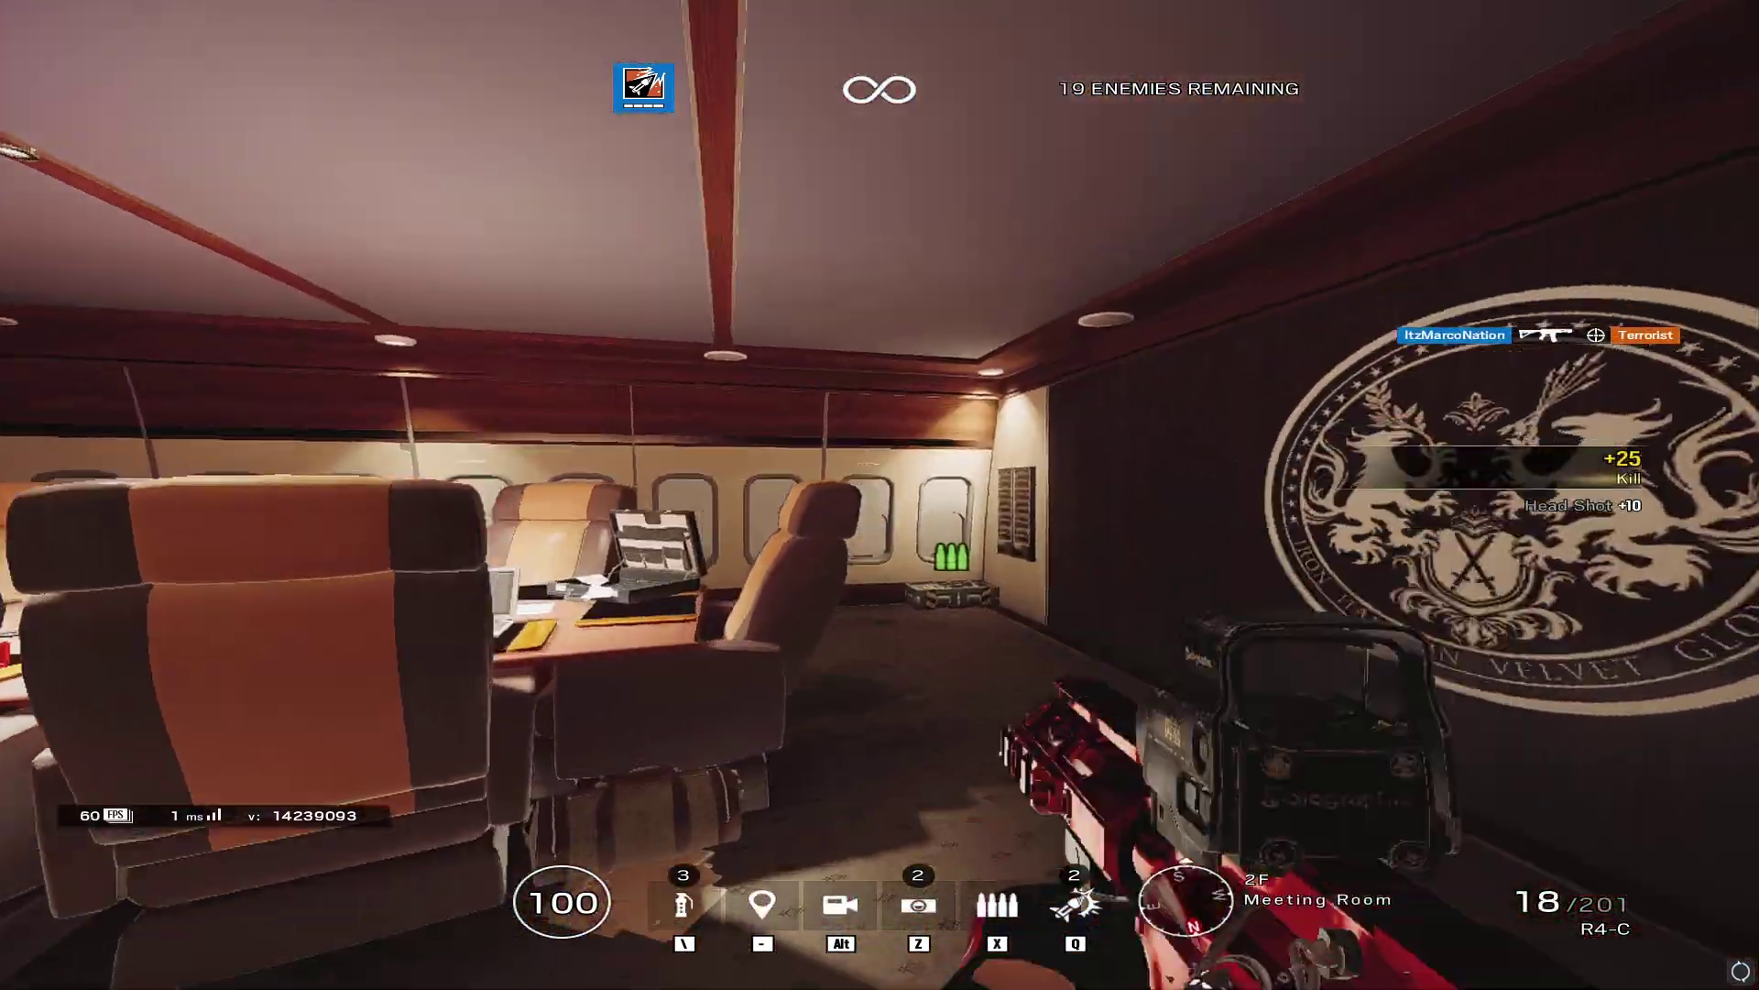
pyautogui.press('w')
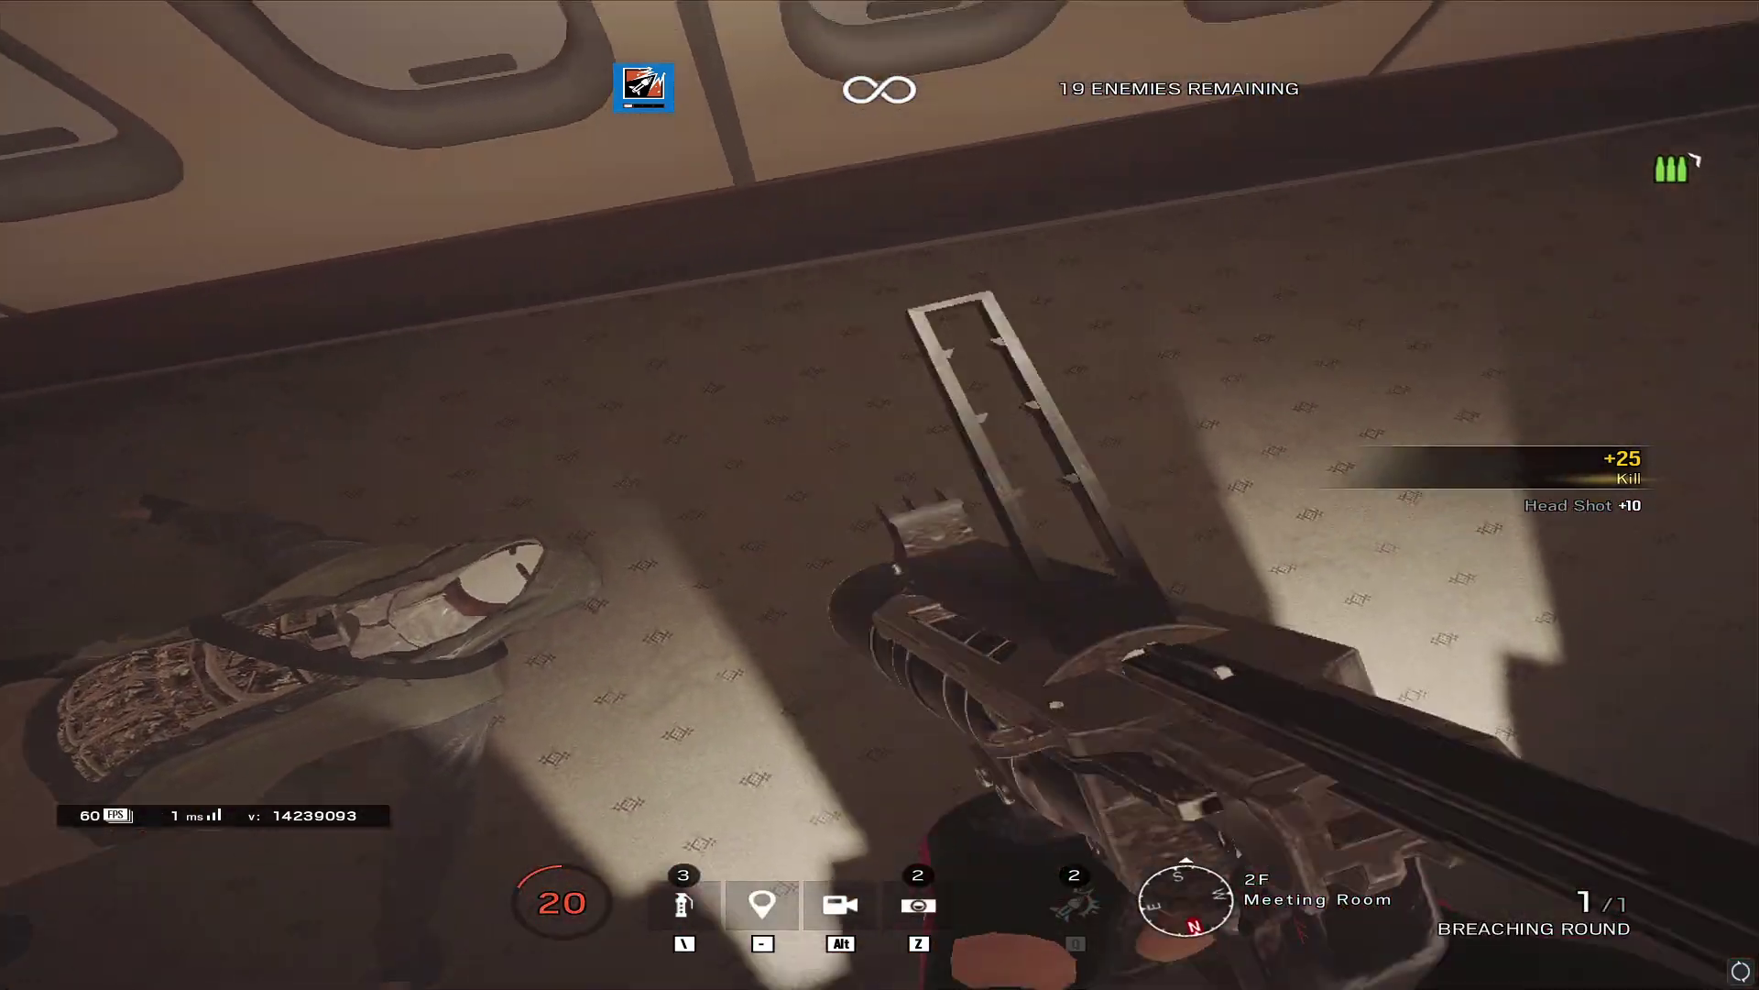
pyautogui.click(881, 495)
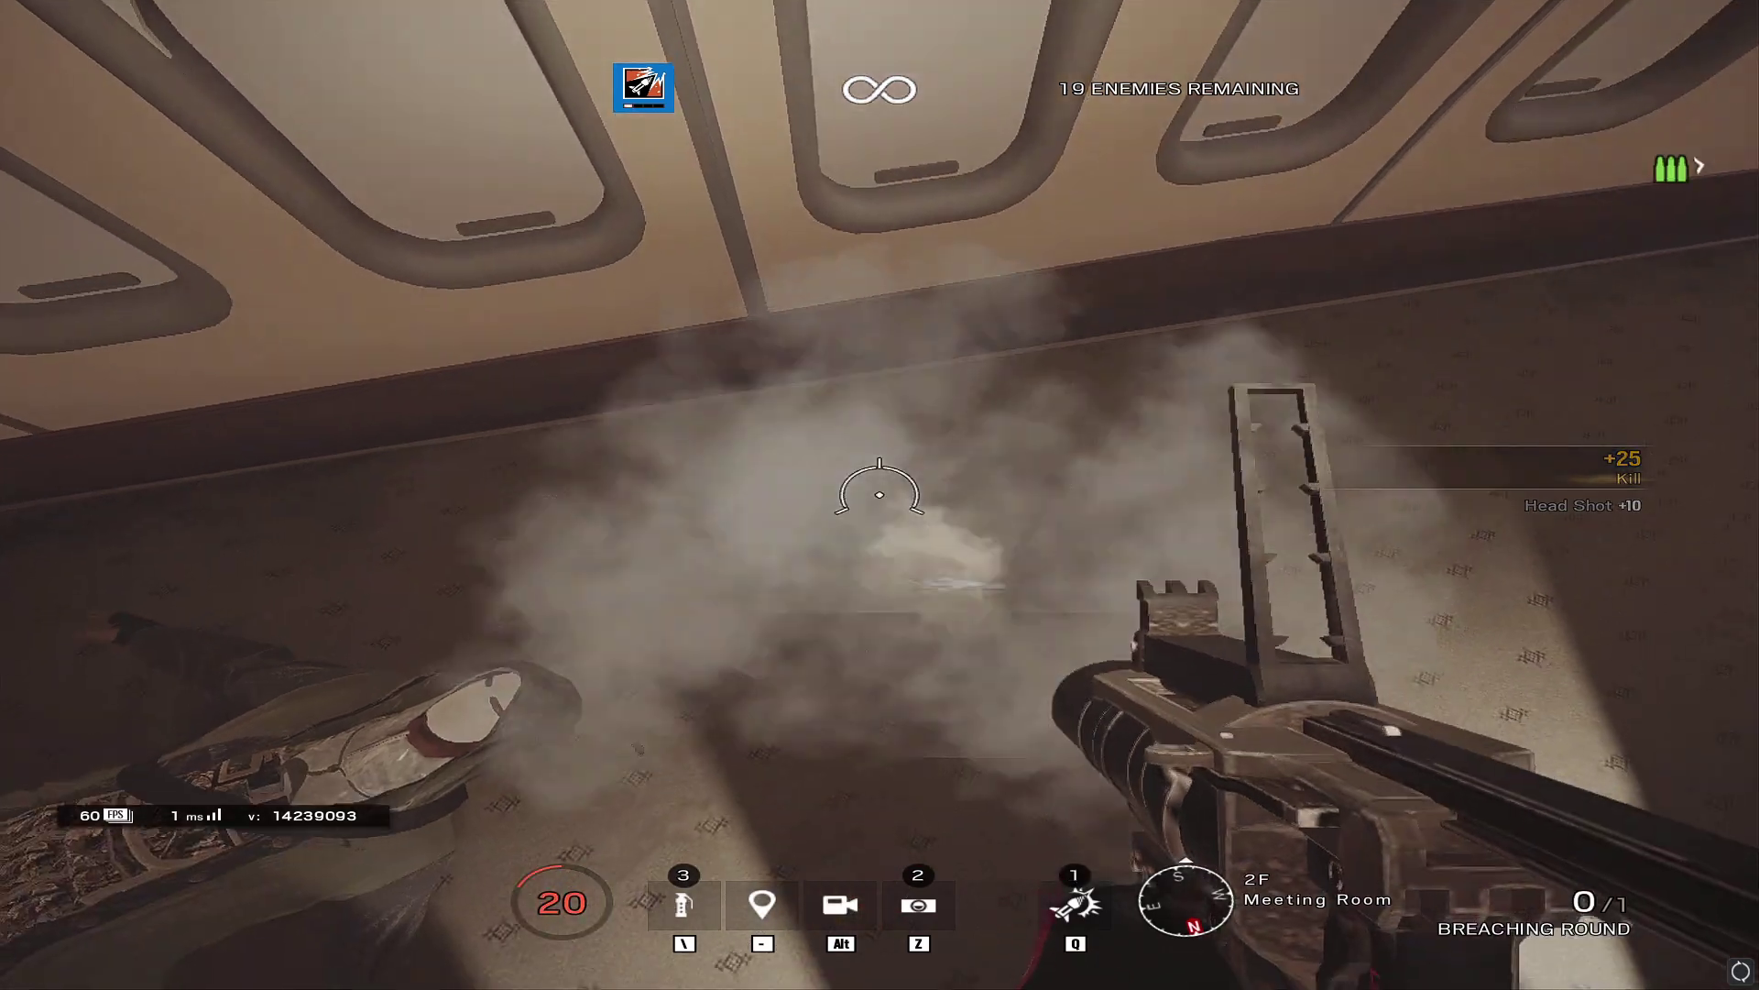